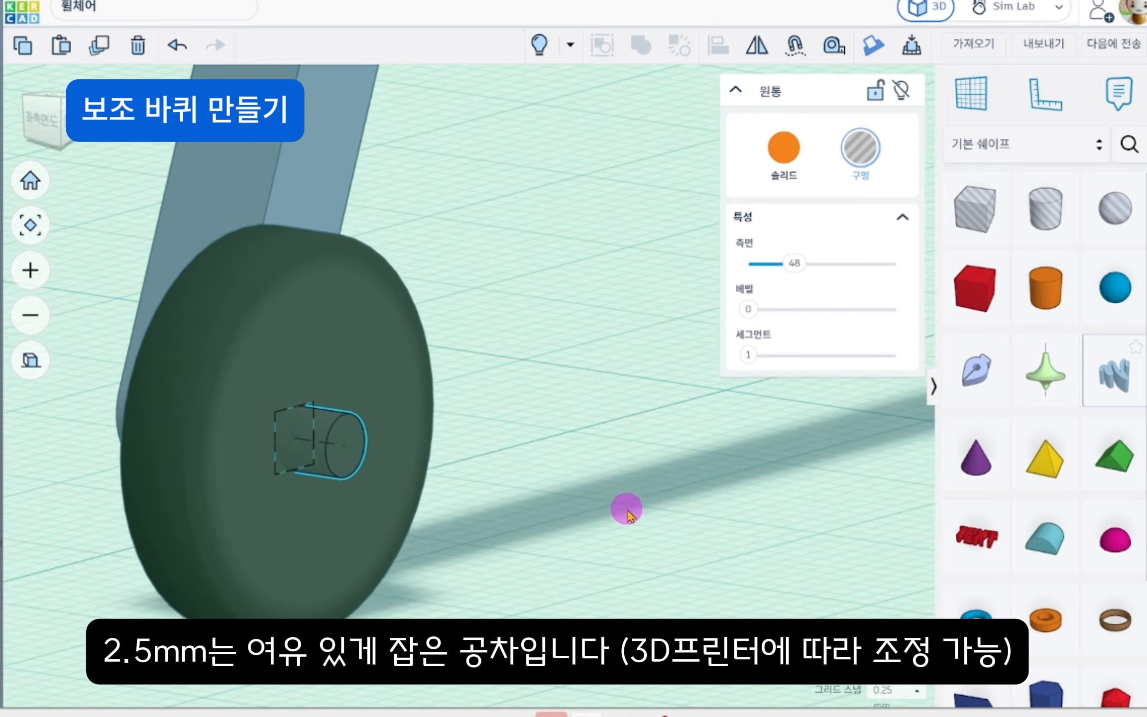
Set the length of the small wheel's axle hole cylinder to 3 mm.
drag(363, 459, 399, 472)
click(338, 534)
text(3)
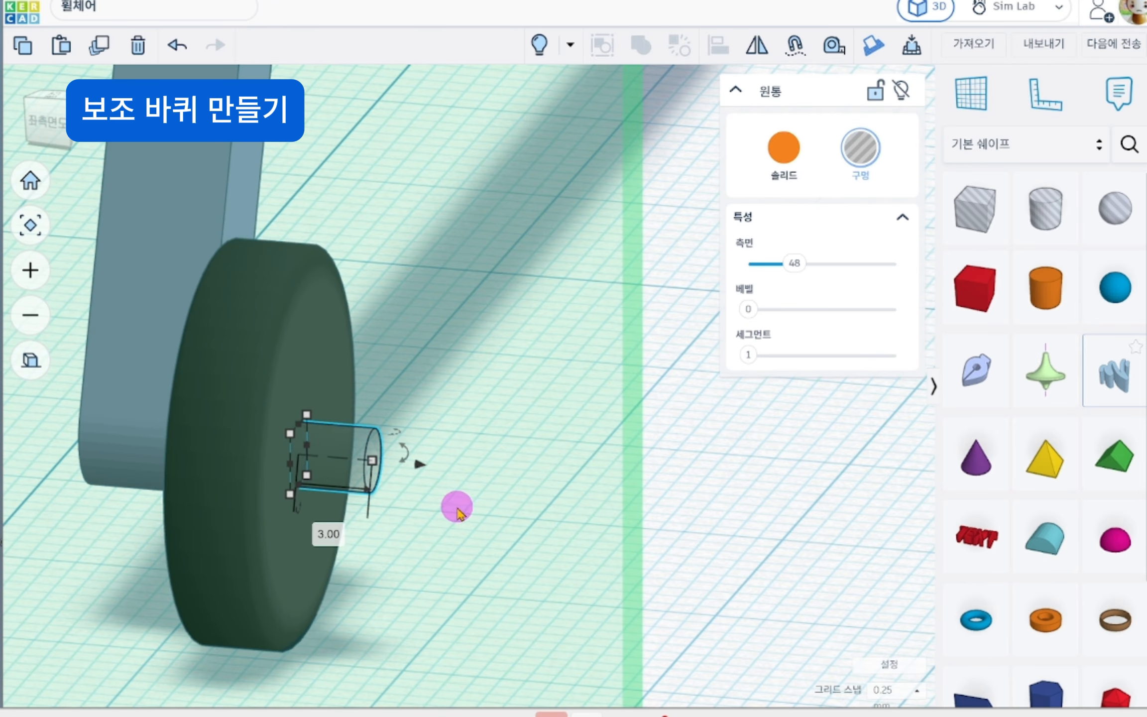
right_drag(470, 510, 533, 512)
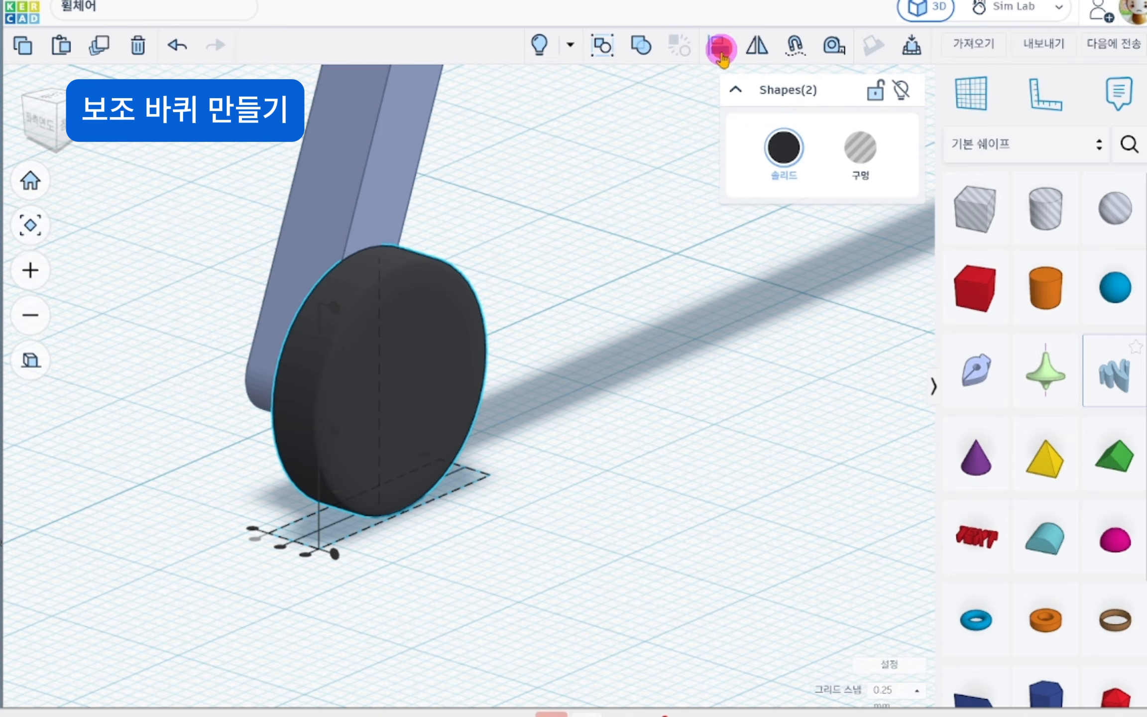
Center the axle hole on the small wheel and combine both into one union.
click(330, 431)
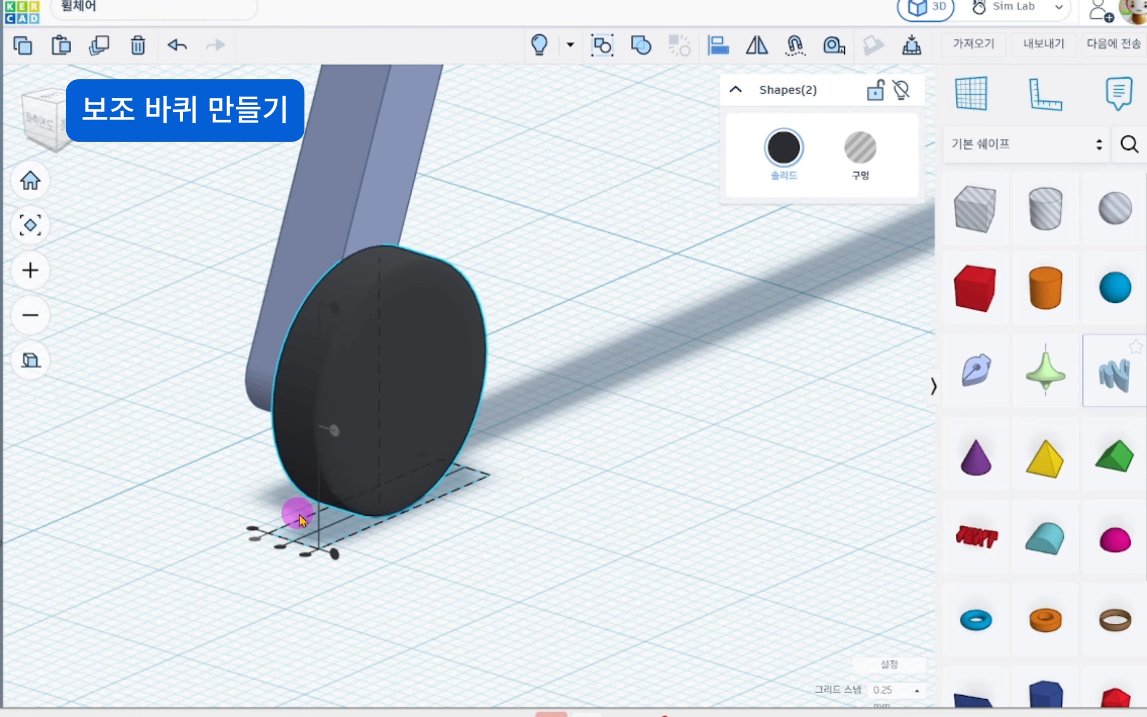
right_drag(300, 521, 262, 562)
click(677, 41)
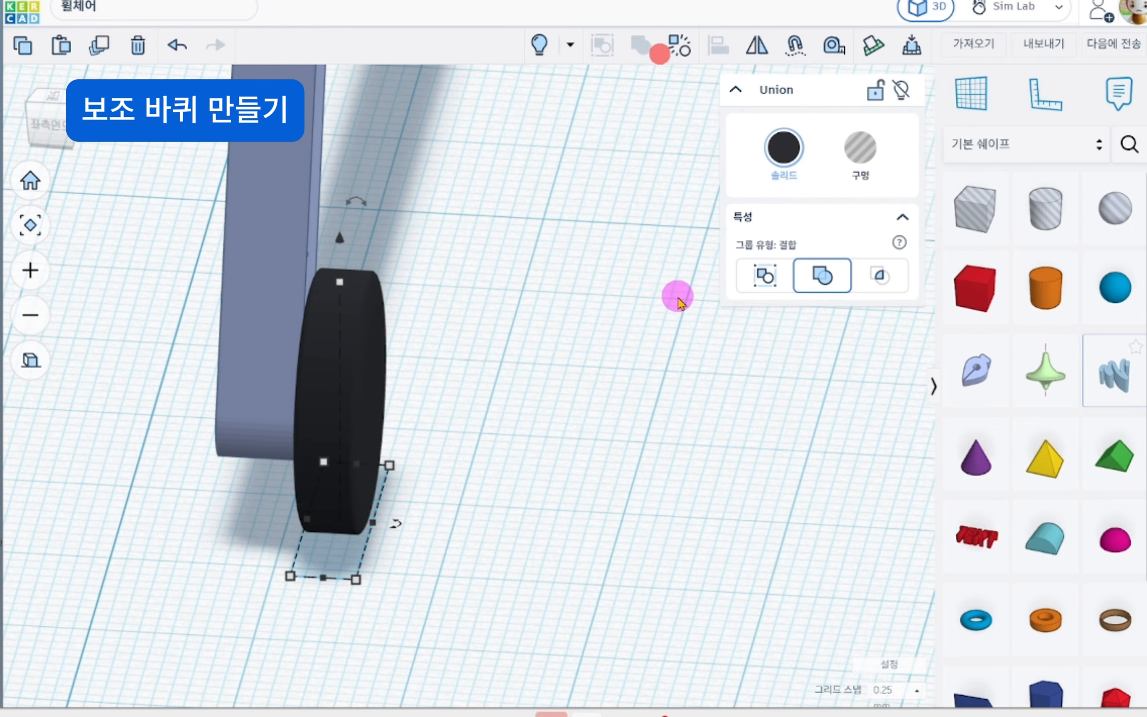
Place a solid cylinder on the side of the frame near the rear axle hole and set its diameter to 48 mm.
mouse_move(678, 297)
right_down()
mouse_move(656, 302)
mouse_move(608, 481)
mouse_move(621, 463)
right_up()
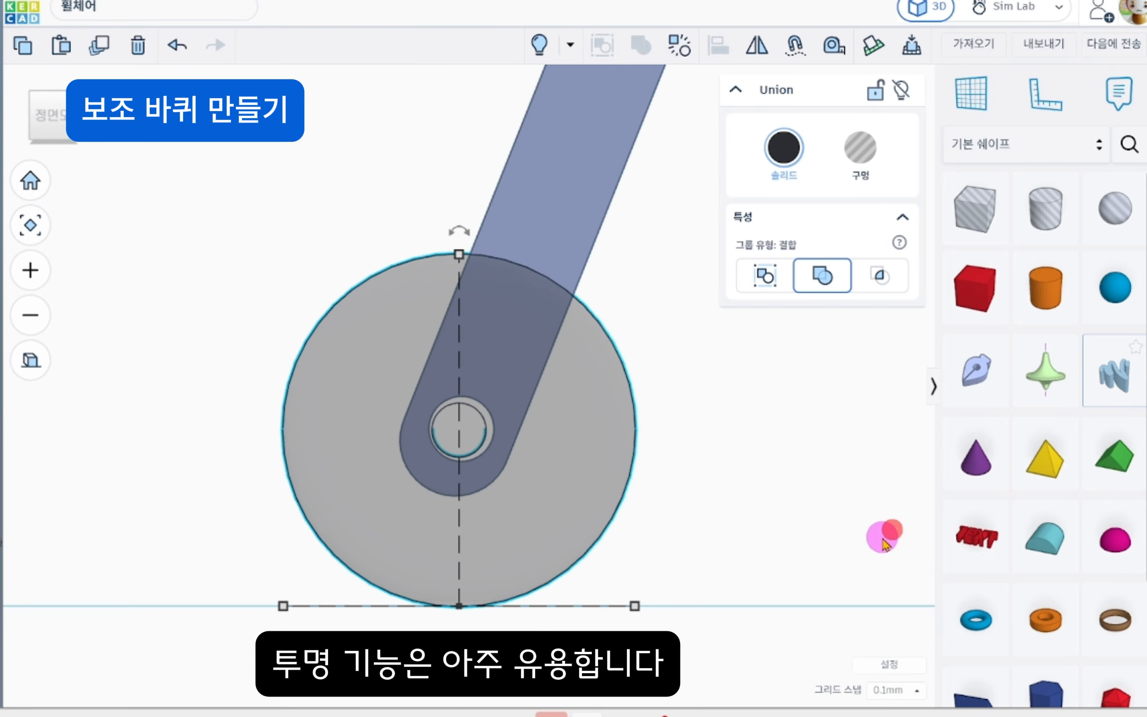
scroll(719, 490, down, 4)
middle_drag(680, 446, 449, 475)
scroll(455, 471, down, 3)
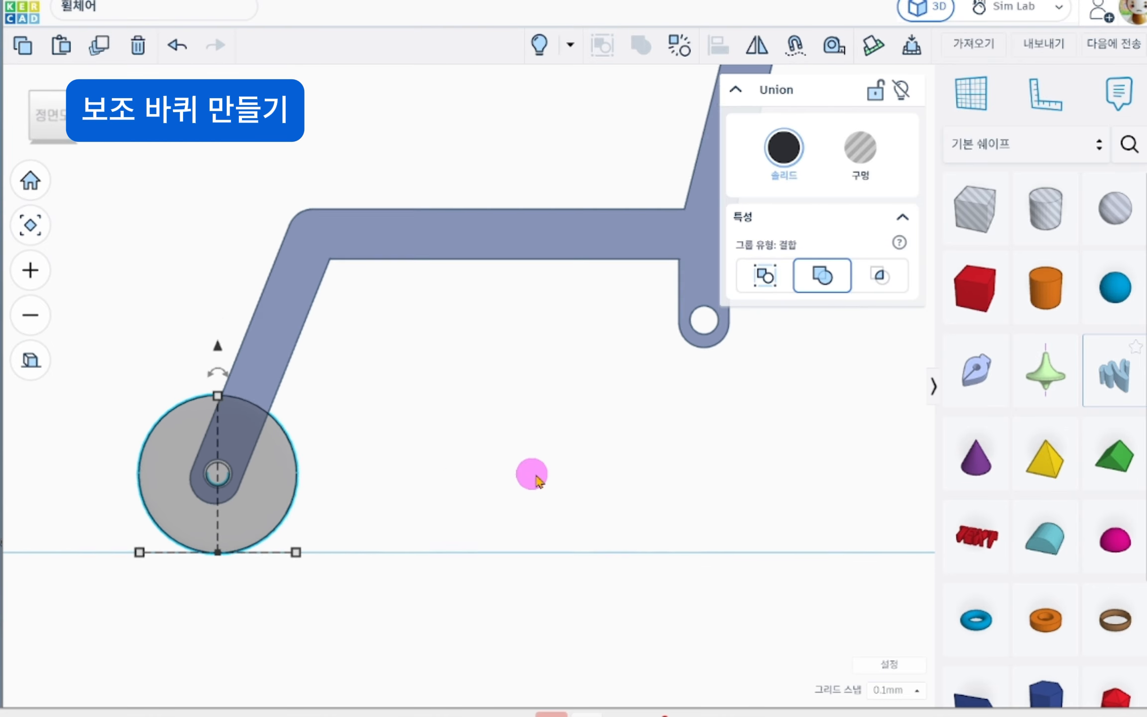
middle_drag(533, 475, 439, 491)
drag(1085, 297, 649, 296)
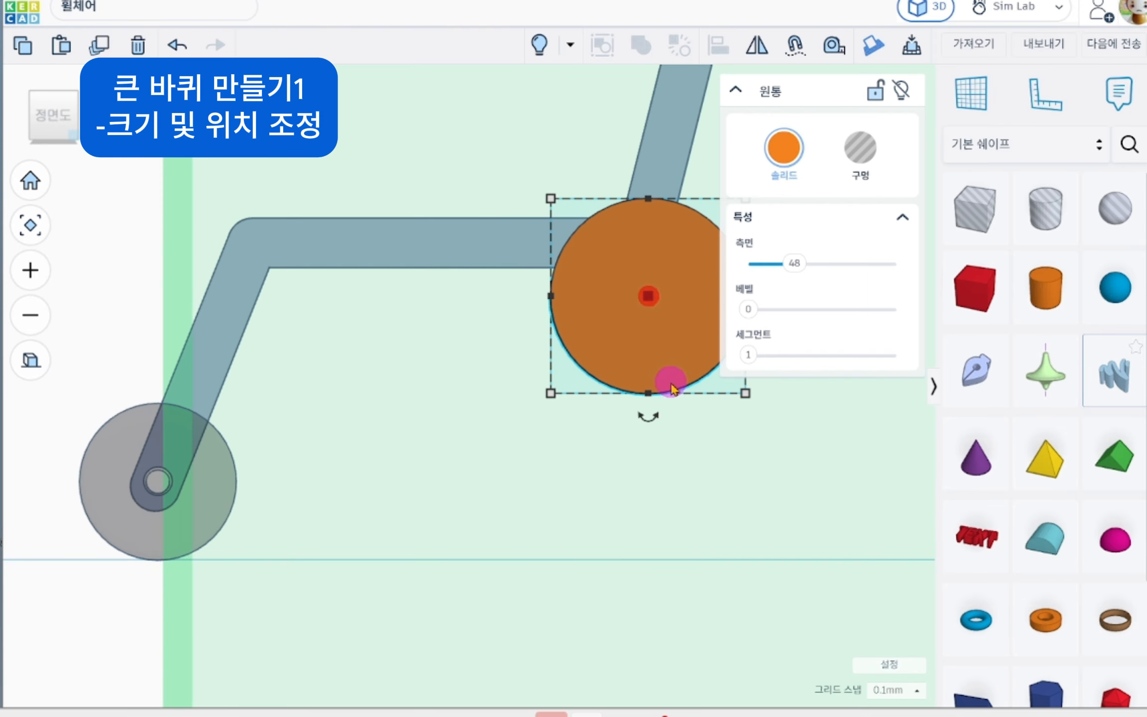
drag(598, 439, 676, 504)
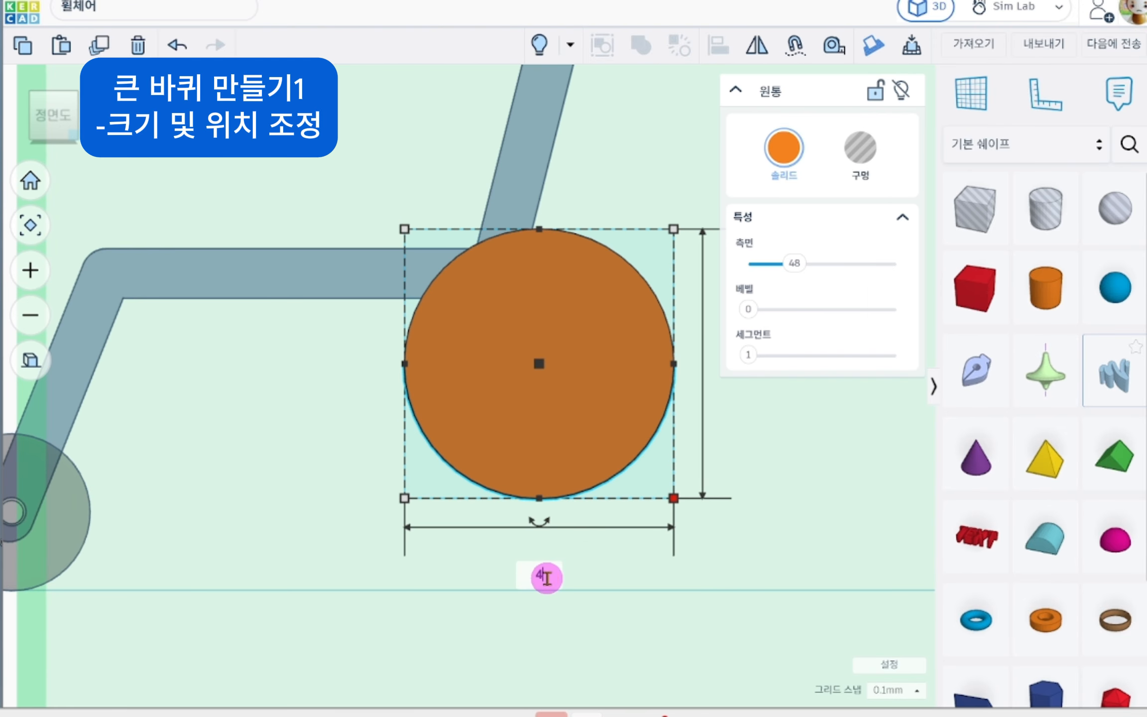
key(Return)
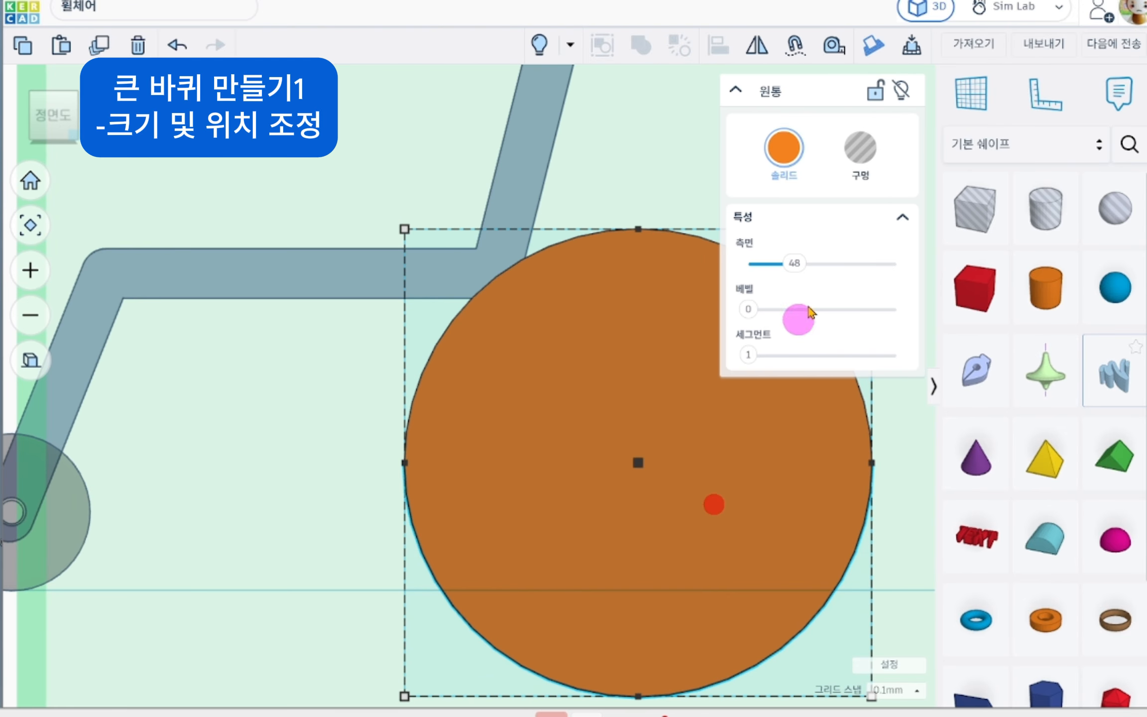
Color the large wheel cylinder black and make it transparent.
click(784, 150)
click(956, 342)
click(830, 380)
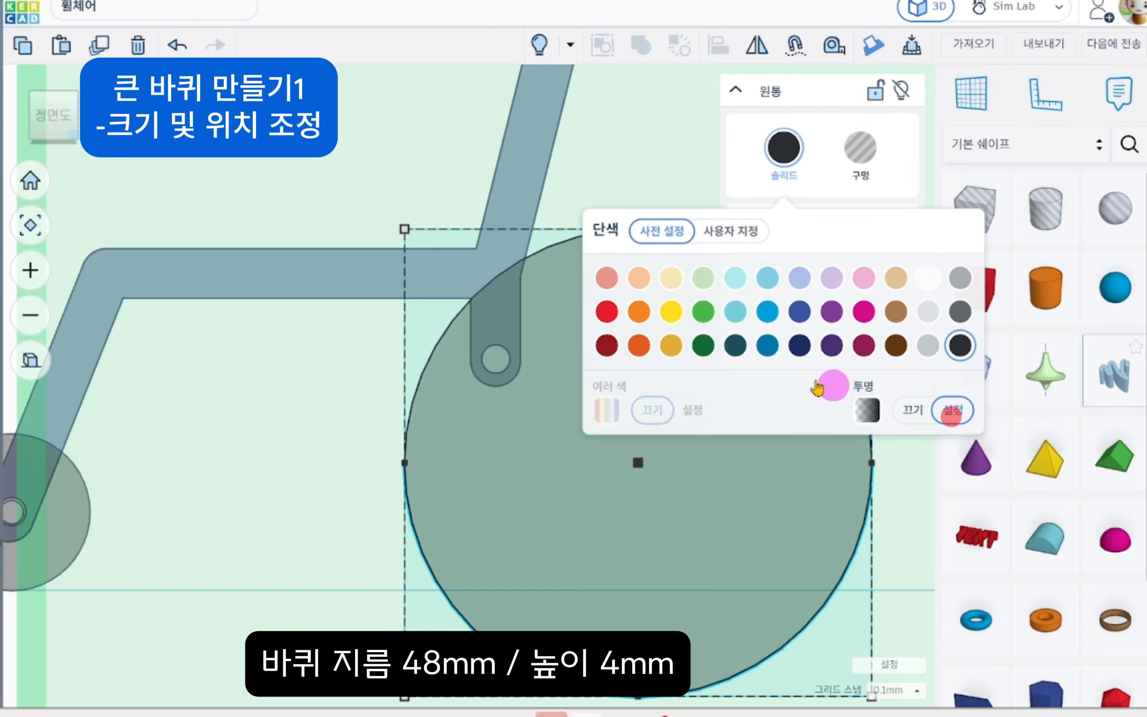
click(608, 179)
Move the large wheel so it is centered on the frame's rear axle hole and set its thickness to 4 mm.
click(704, 356)
drag(719, 420, 576, 436)
scroll(469, 448, down, 3)
right_drag(487, 448, 643, 582)
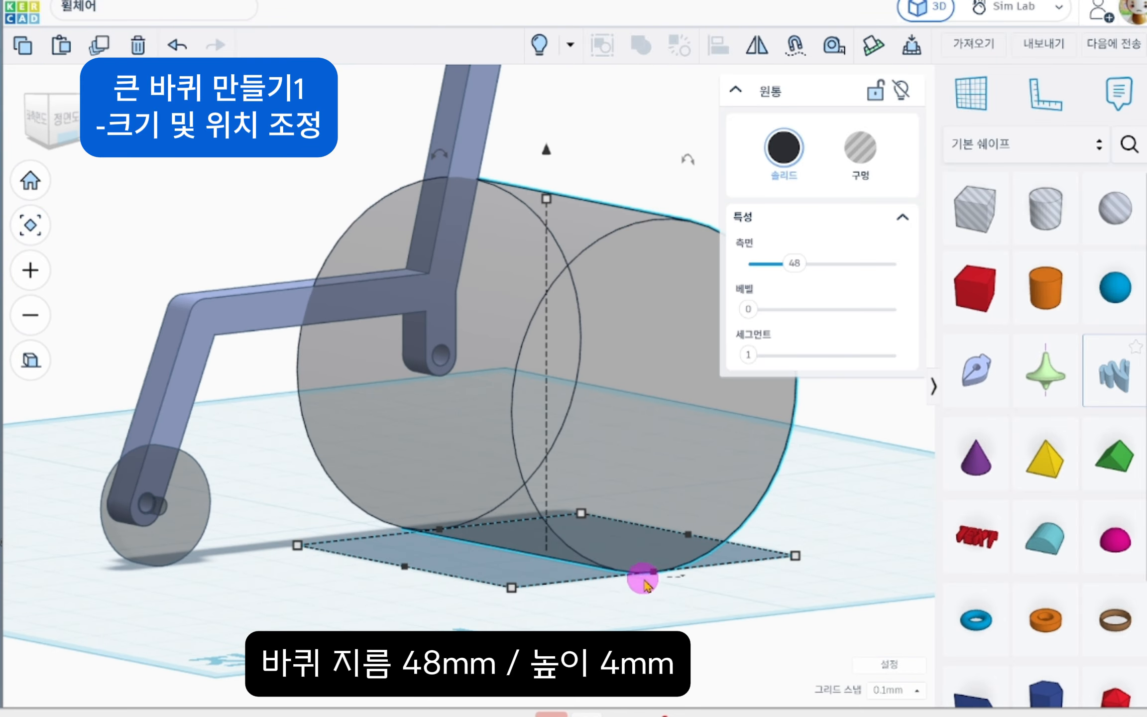
click(512, 593)
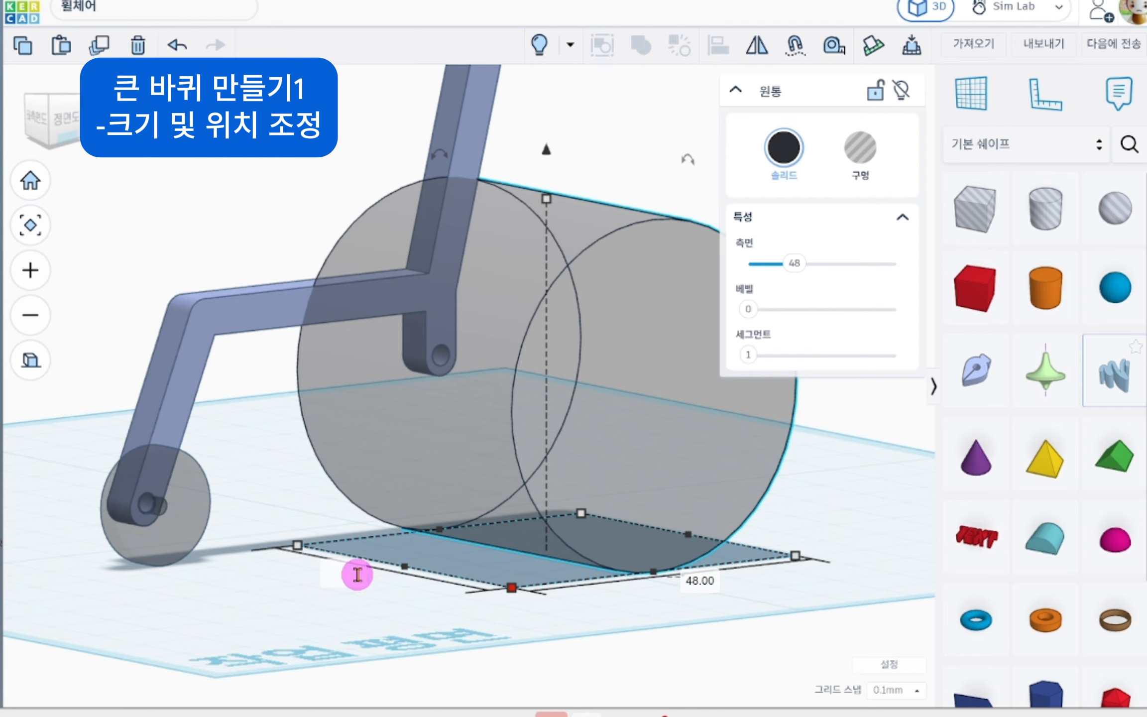
text(5)
key(Return)
Place a hole cylinder on the large wheel near the rear axle and set its diameter to 2.5 mm.
click(686, 474)
right_drag(668, 474, 591, 468)
click(1045, 203)
click(496, 361)
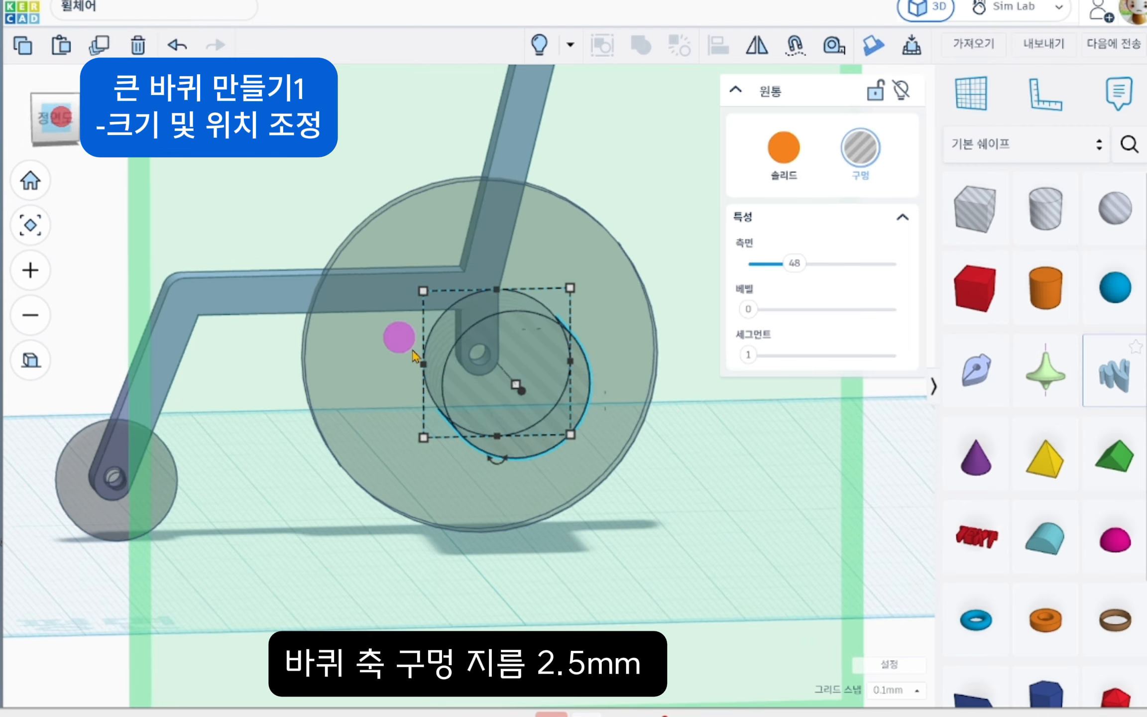
drag(578, 446, 580, 454)
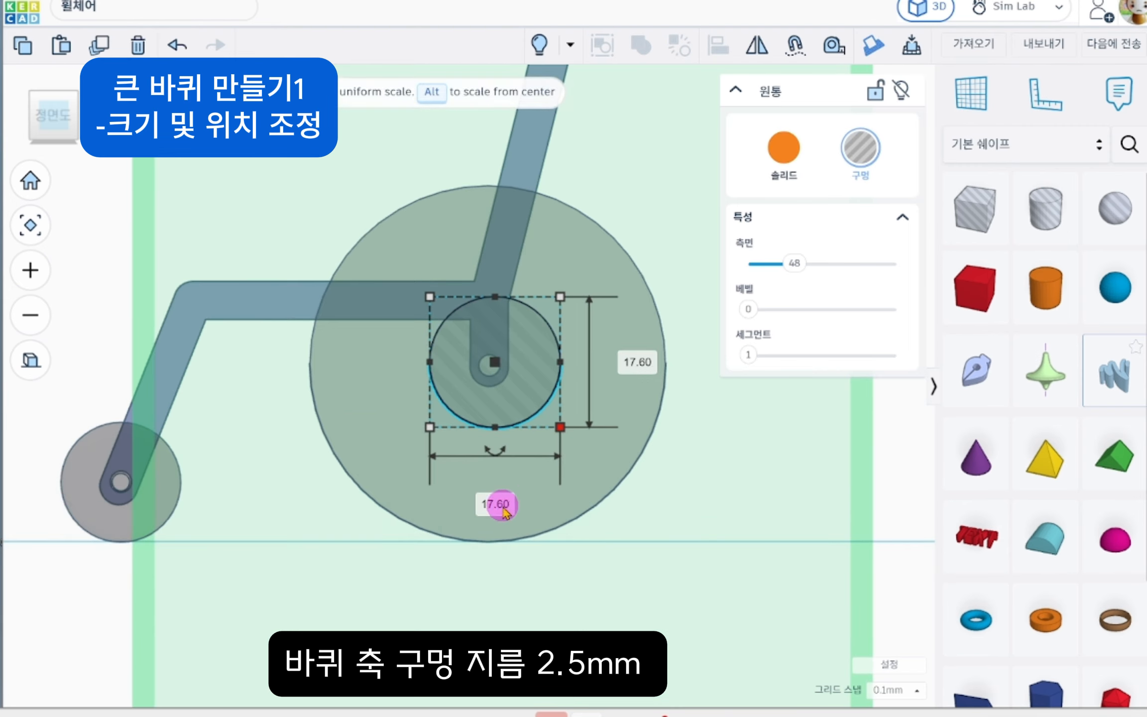
text(.5)
key(Return)
Align the 2.5 mm hole cylinder with the center of the large wheel.
shift+click(600, 409)
click(718, 45)
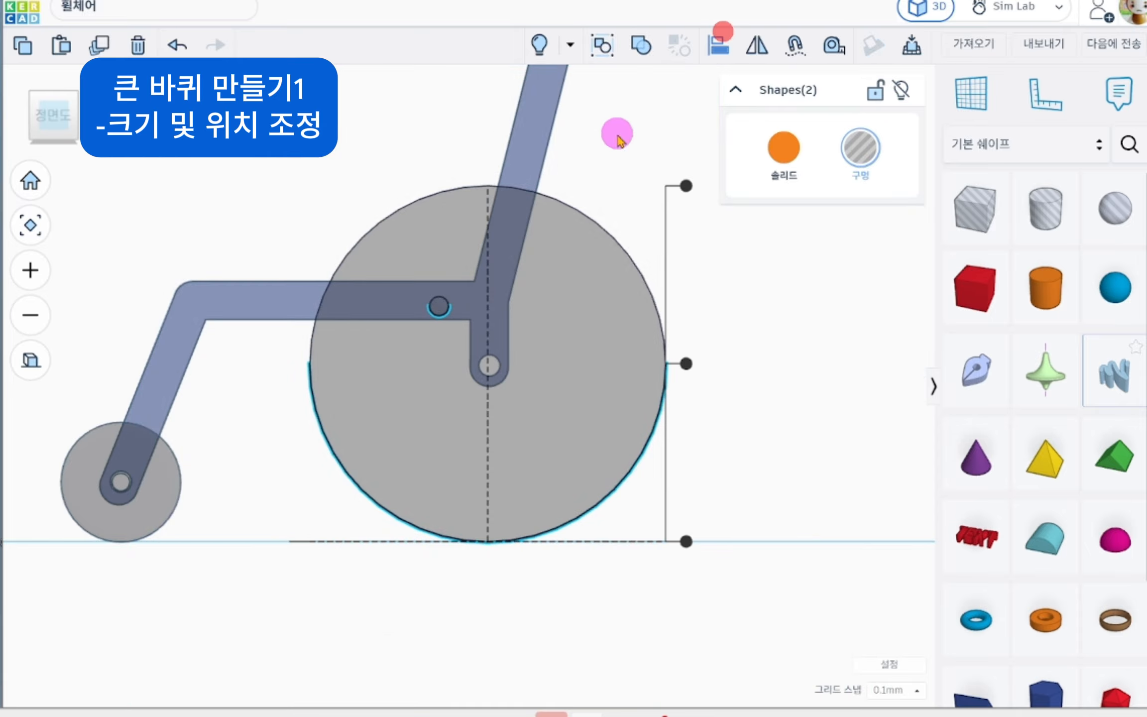
click(686, 363)
right_drag(590, 318, 583, 369)
click(491, 523)
click(558, 582)
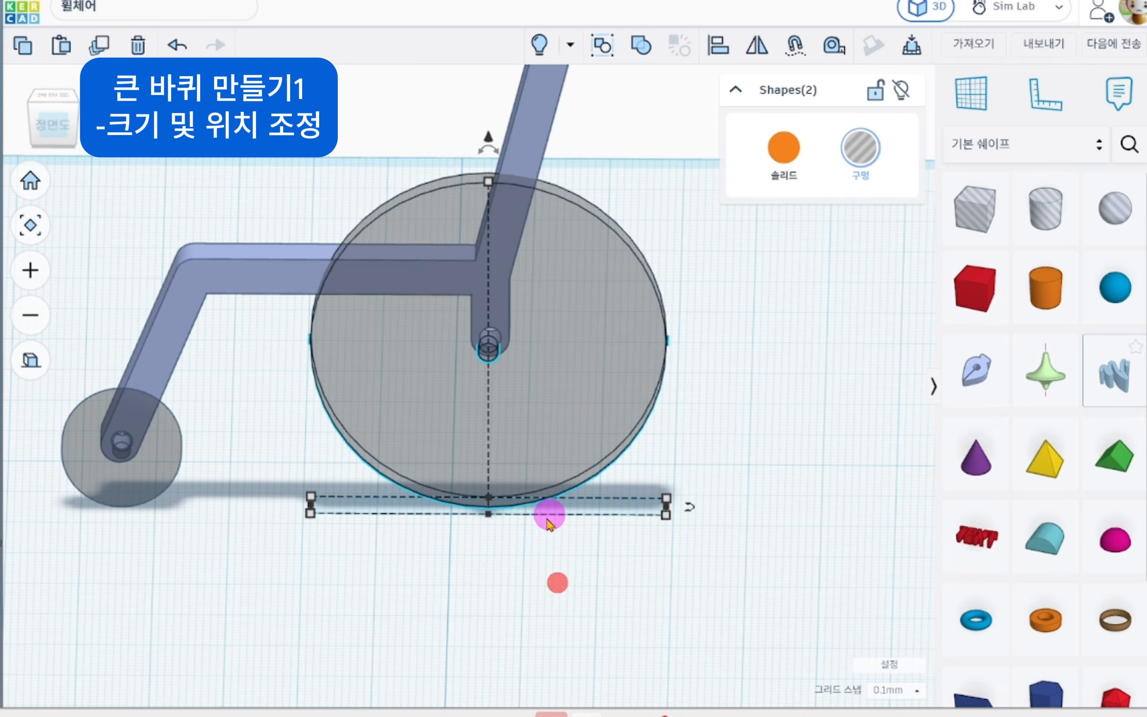
Select the axle hole cylinder and the large wheel and combine them into a union so the hole is cut.
right_drag(547, 515, 674, 517)
right_drag(623, 458, 672, 468)
click(581, 374)
click(428, 356)
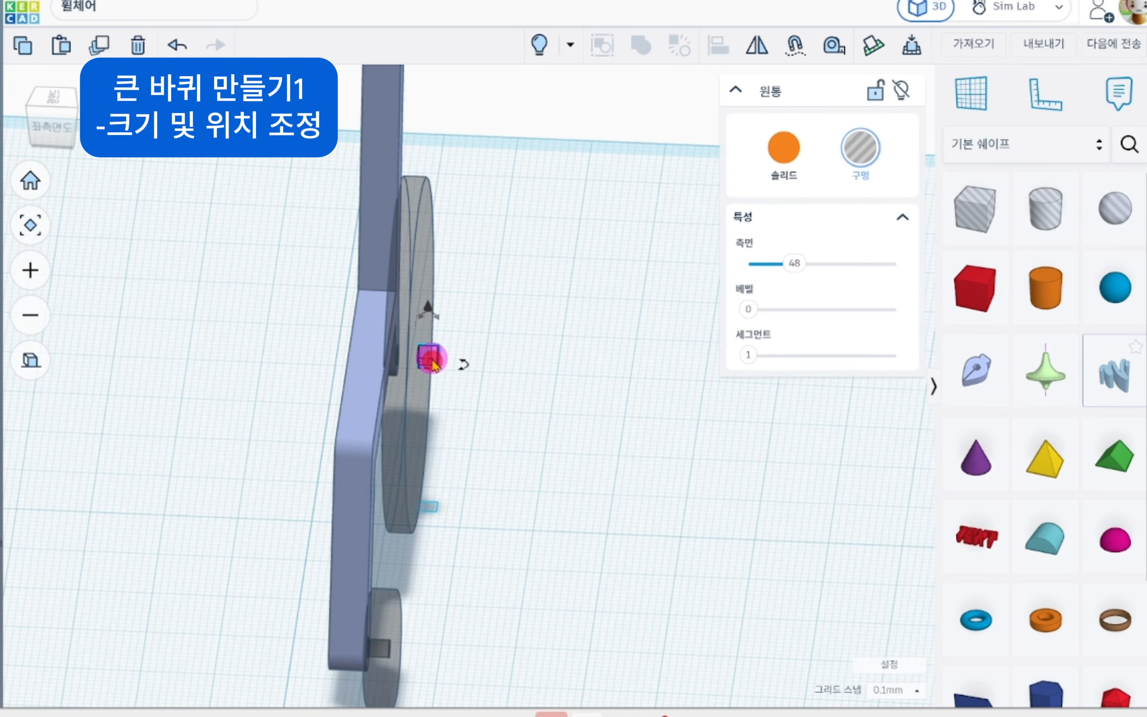
scroll(499, 384, up, 5)
shift+click(551, 257)
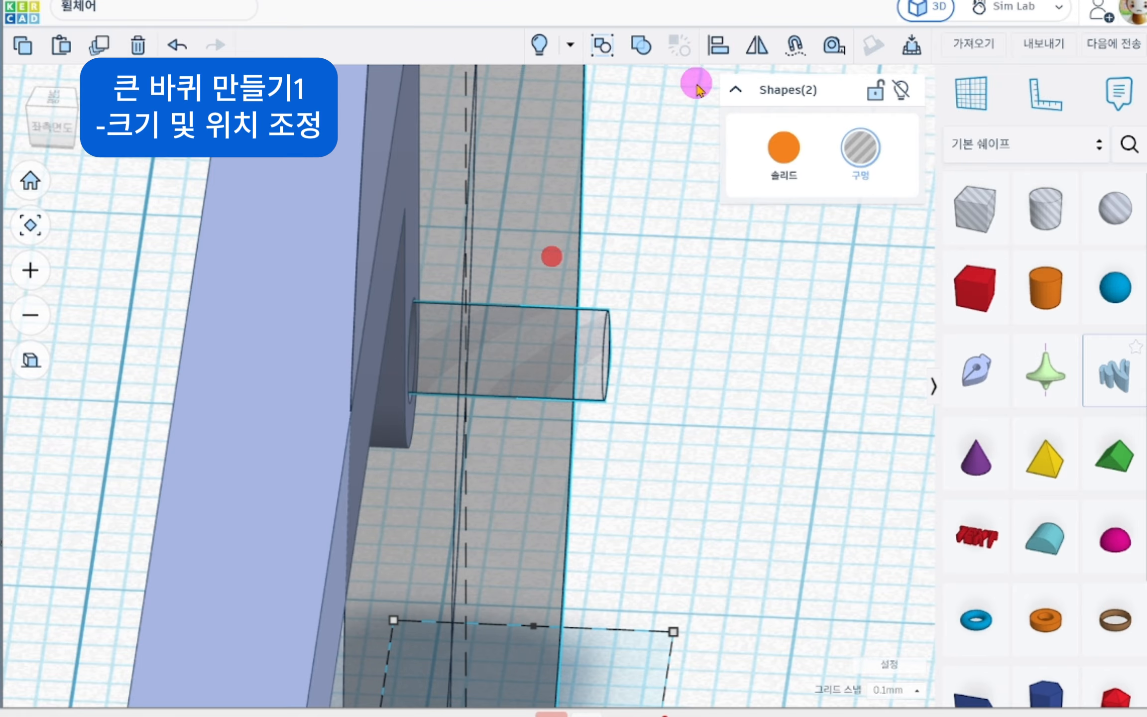
click(641, 46)
Examine from the front how the large wheel's axle hole lines up with the frame's axle hole.
right_drag(697, 464, 468, 423)
click(52, 118)
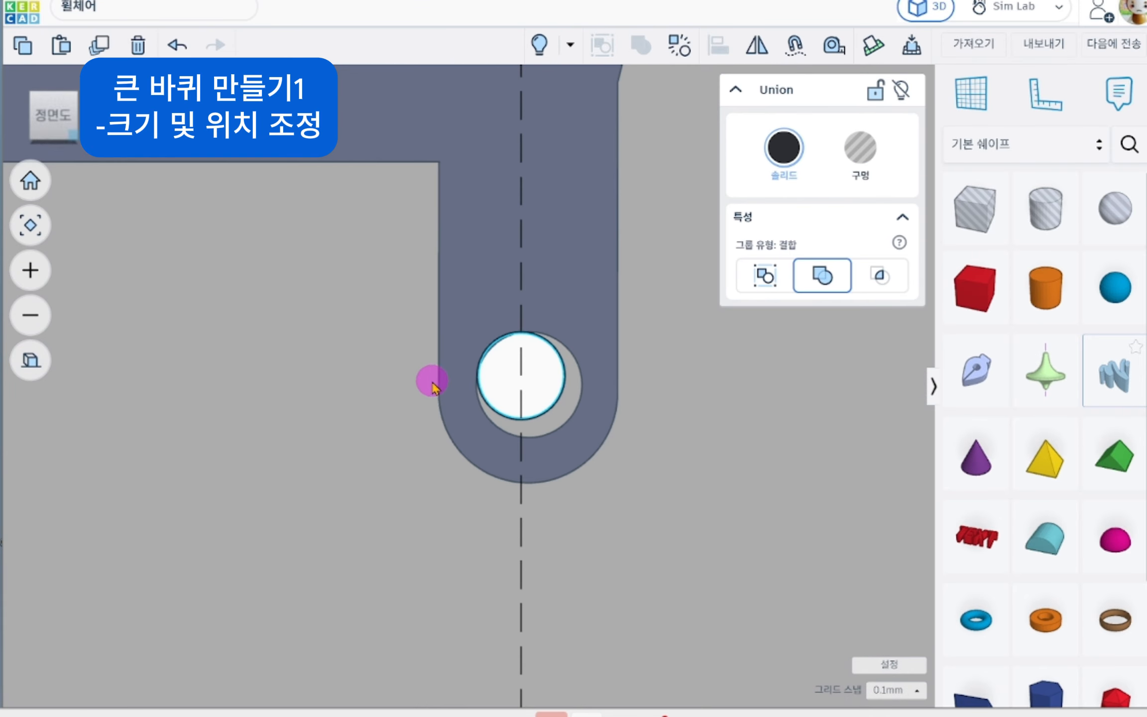
scroll(465, 391, down, 8)
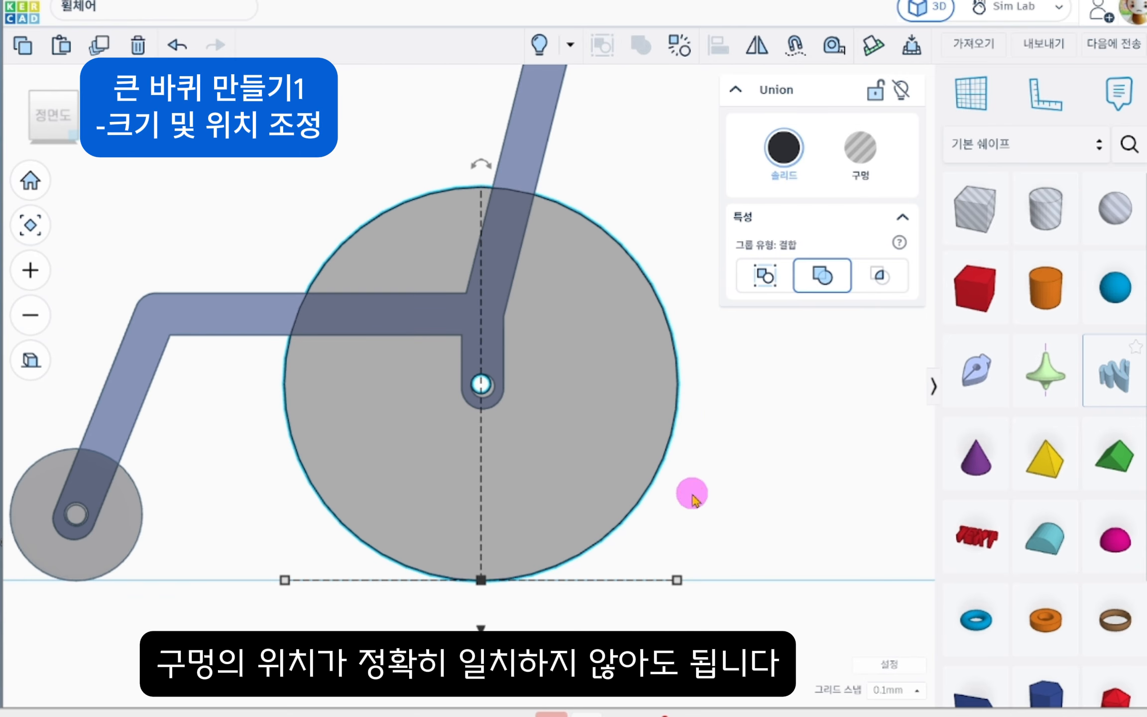
click(637, 468)
click(637, 468)
scroll(816, 527, up, 3)
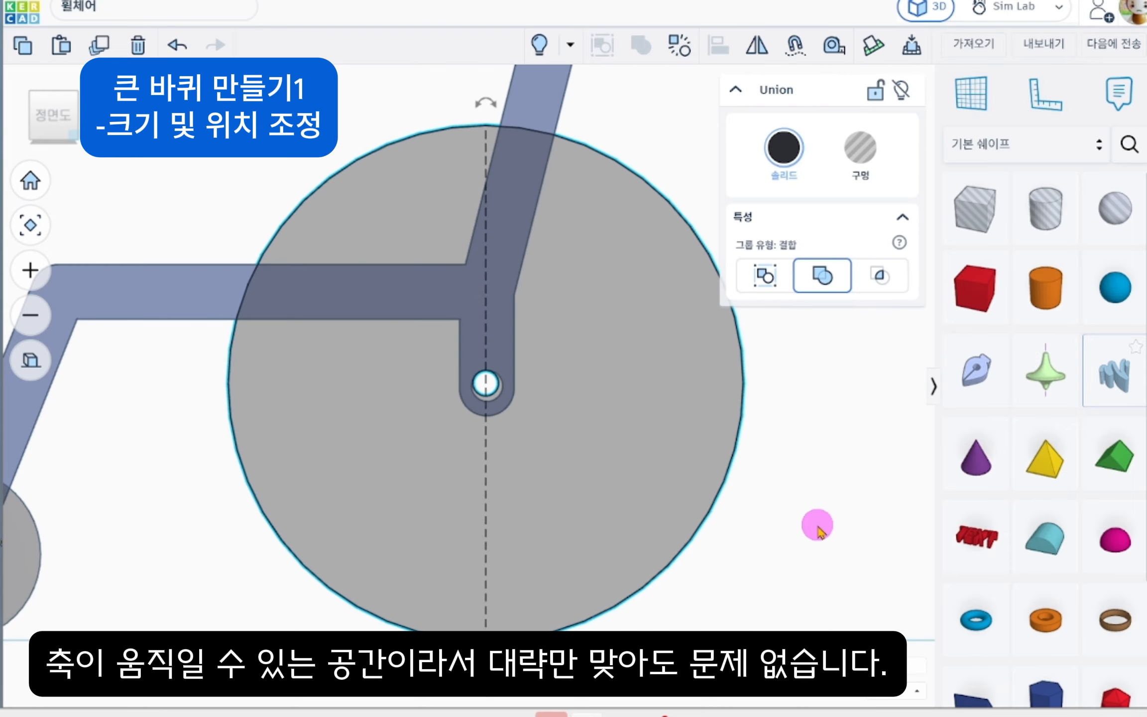
scroll(569, 343, down, 2)
scroll(440, 414, down, 3)
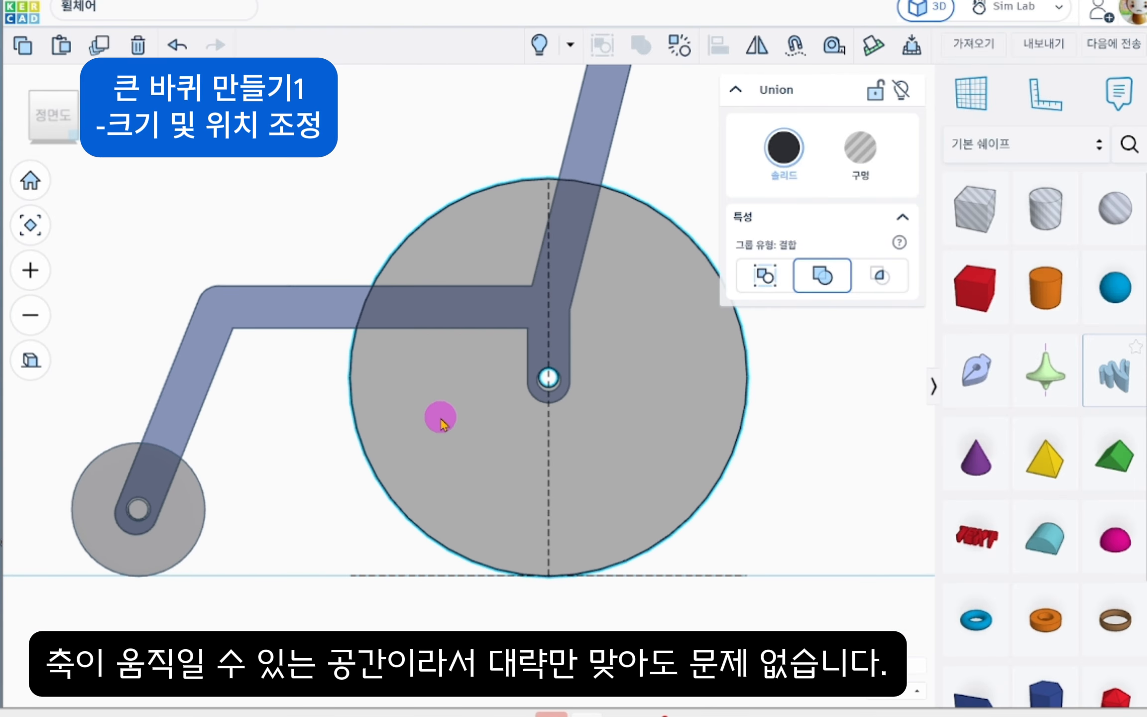
middle_drag(499, 444, 492, 450)
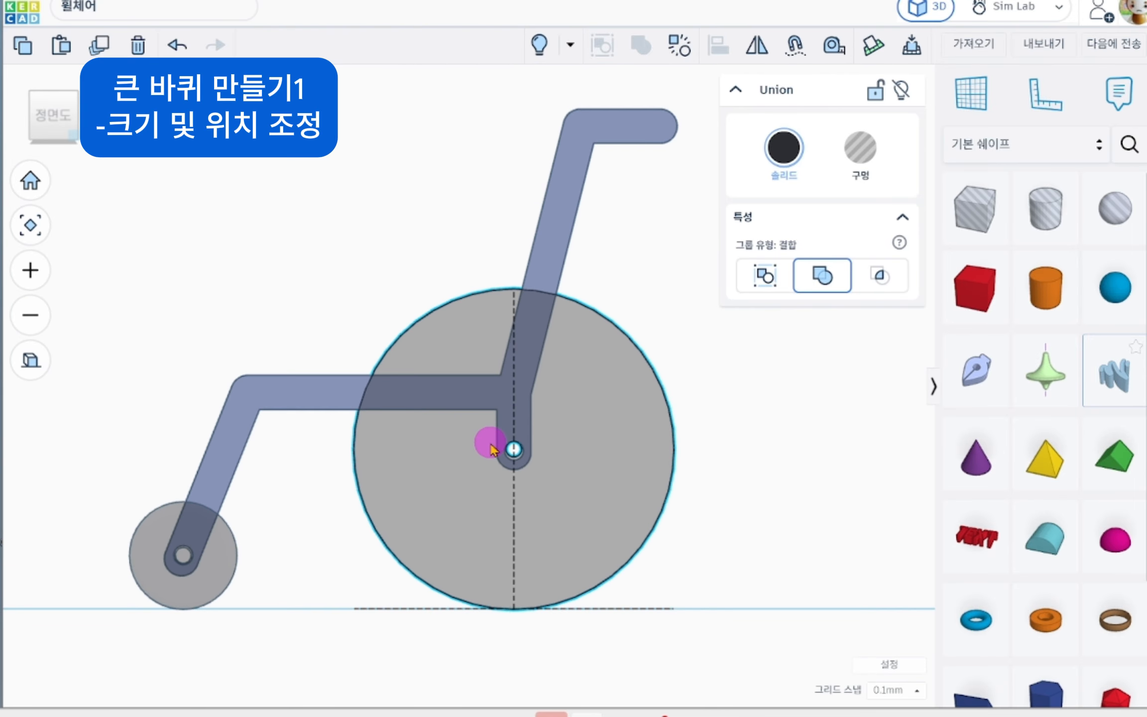
Sketch an armrest path with a 28 mm horizontal line and a slanted line down to the seat bar, and move its corner 5 mm forward.
drag(988, 399, 568, 227)
middle_drag(560, 358, 645, 278)
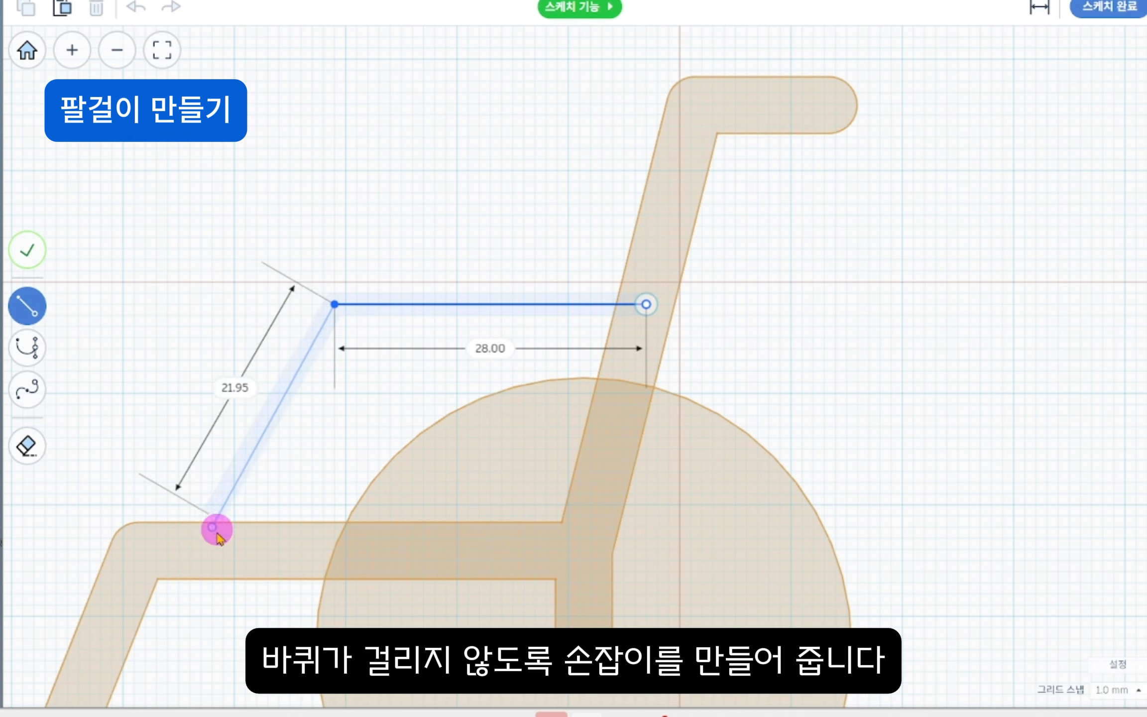
click(26, 254)
click(336, 306)
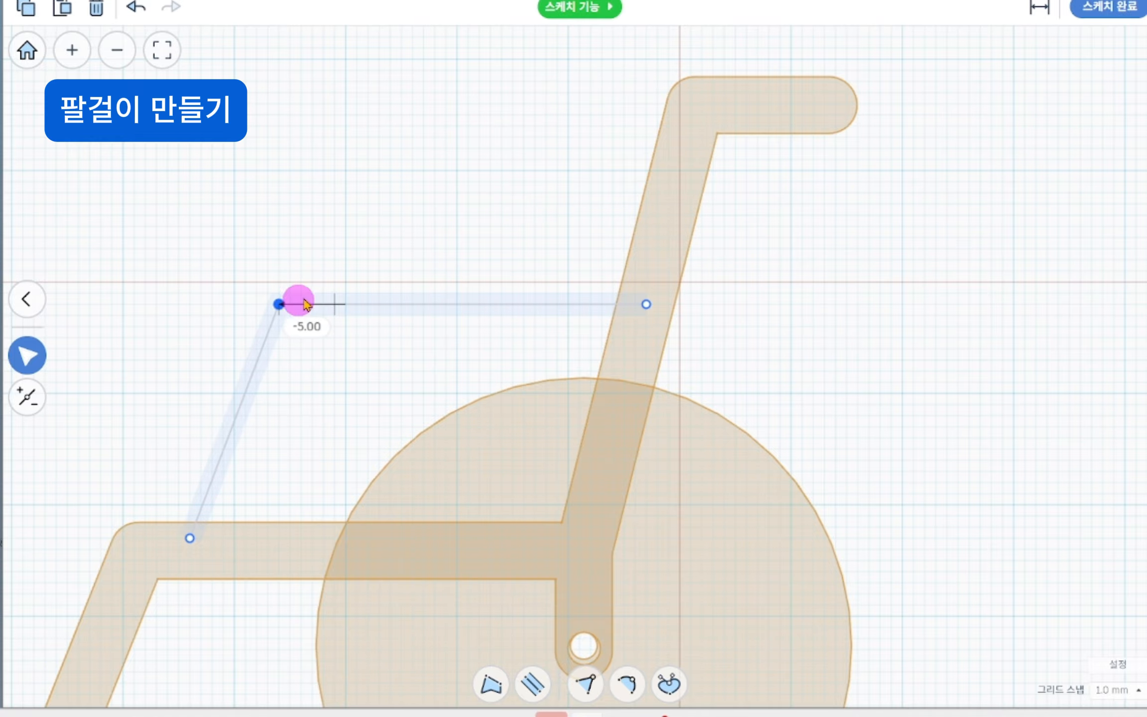
Turn the armrest path into a 3 mm wide bar with flat ends and set its depth to 5 mm.
click(601, 683)
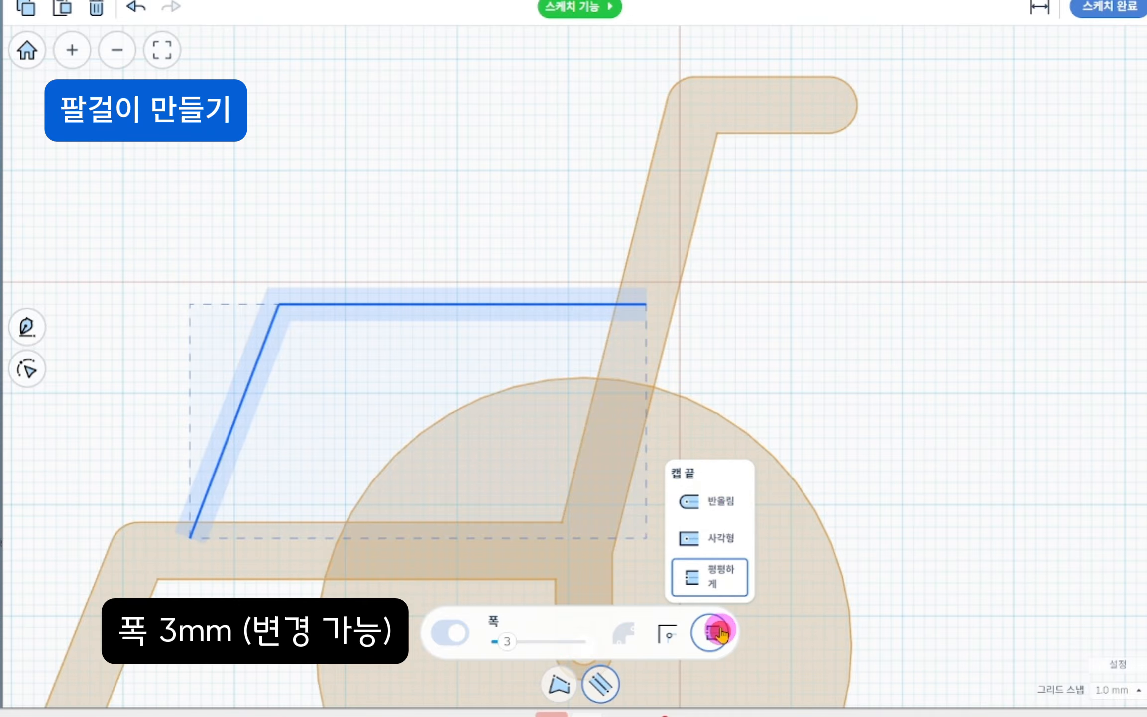
click(1117, 9)
mouse_move(347, 508)
right_down()
mouse_move(582, 588)
mouse_move(537, 568)
right_up()
click(456, 514)
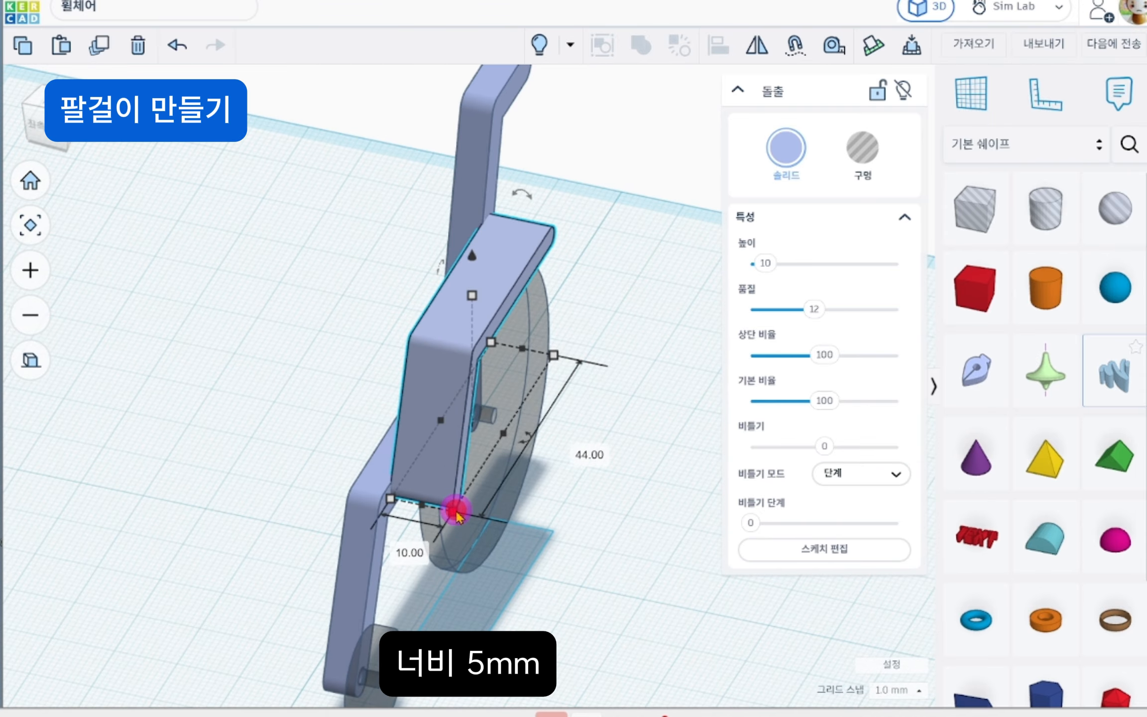
click(617, 579)
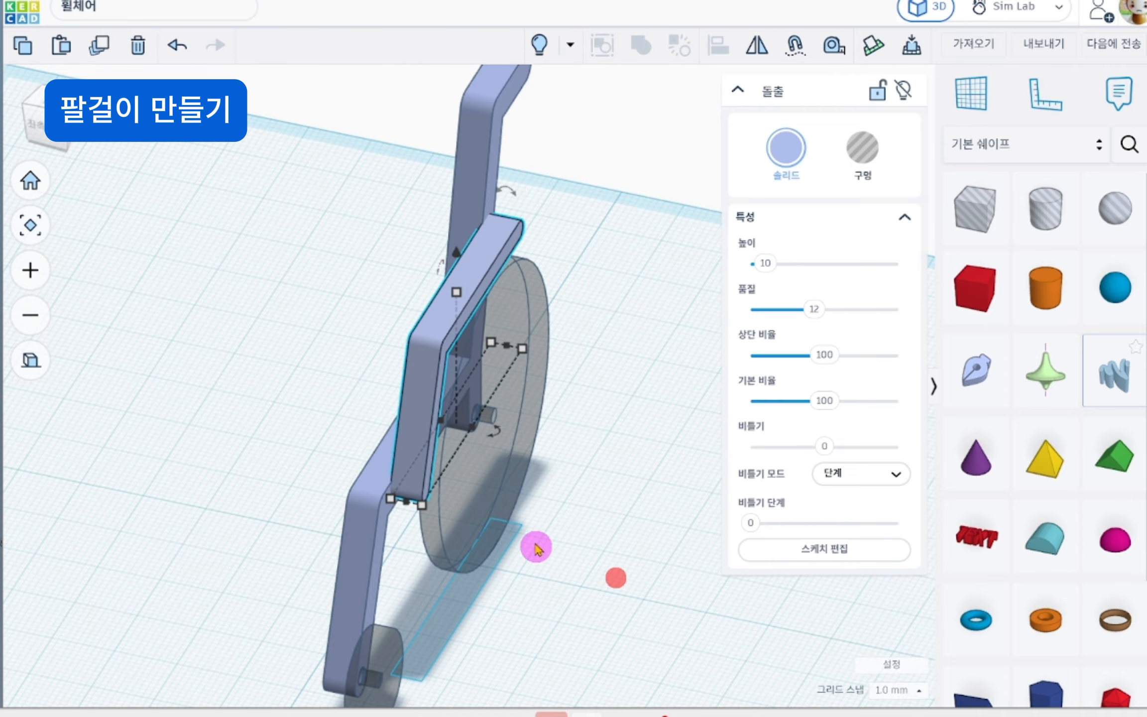
Rotate the large wheel so it lies flat and drop it onto the workplane.
right_drag(433, 533, 517, 174)
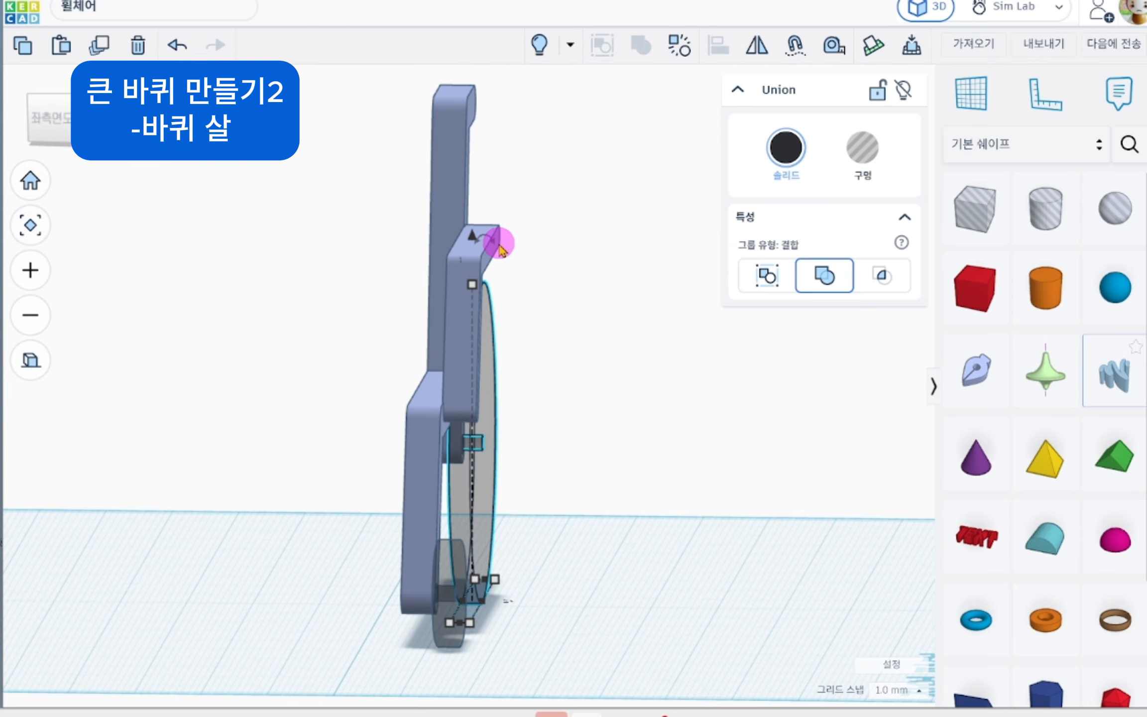
drag(504, 243, 614, 401)
key(d)
right_drag(606, 402, 524, 433)
Move the frame, armrest and small wheel together away from the large wheel and hide them.
click(444, 389)
shift+click(421, 681)
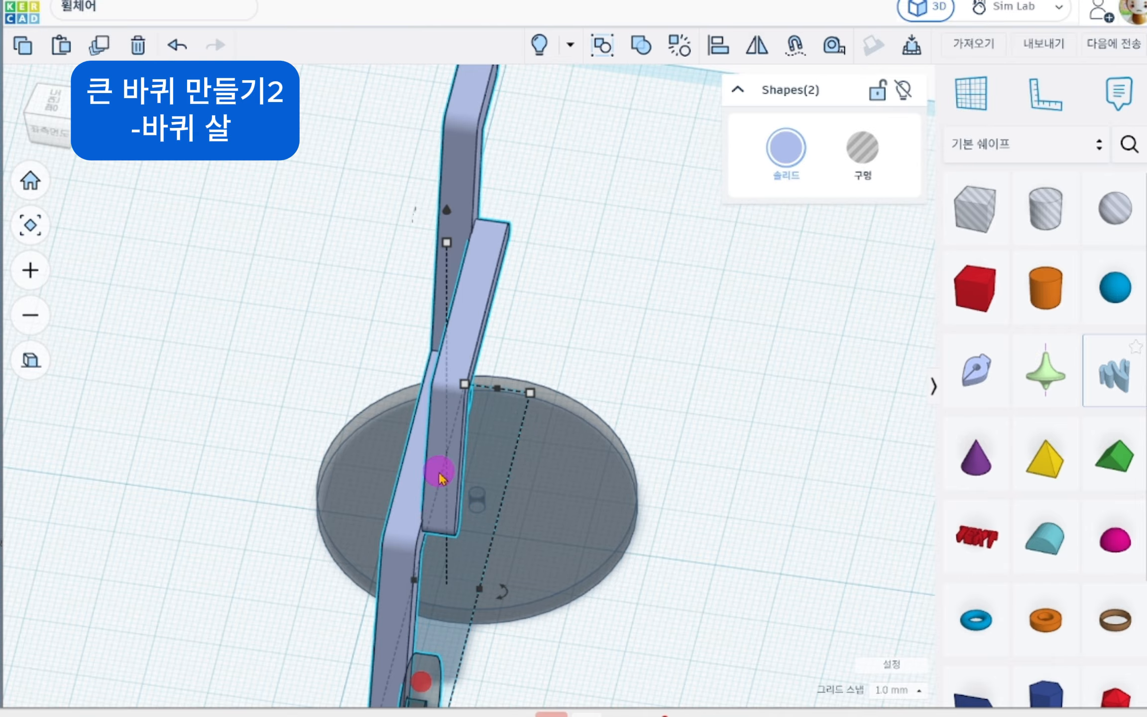
drag(439, 473, 83, 287)
right_drag(302, 214, 305, 269)
click(54, 105)
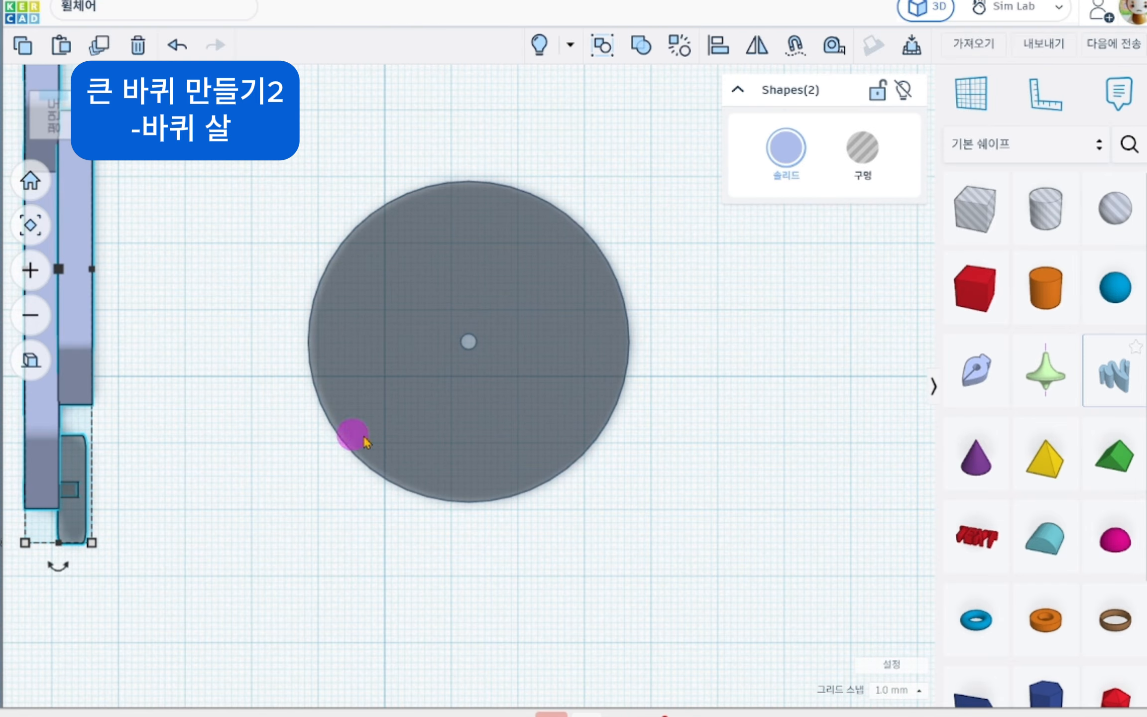
click(905, 91)
Ungroup the large wheel into its solid cylinder and its axle hole.
click(579, 440)
key(f)
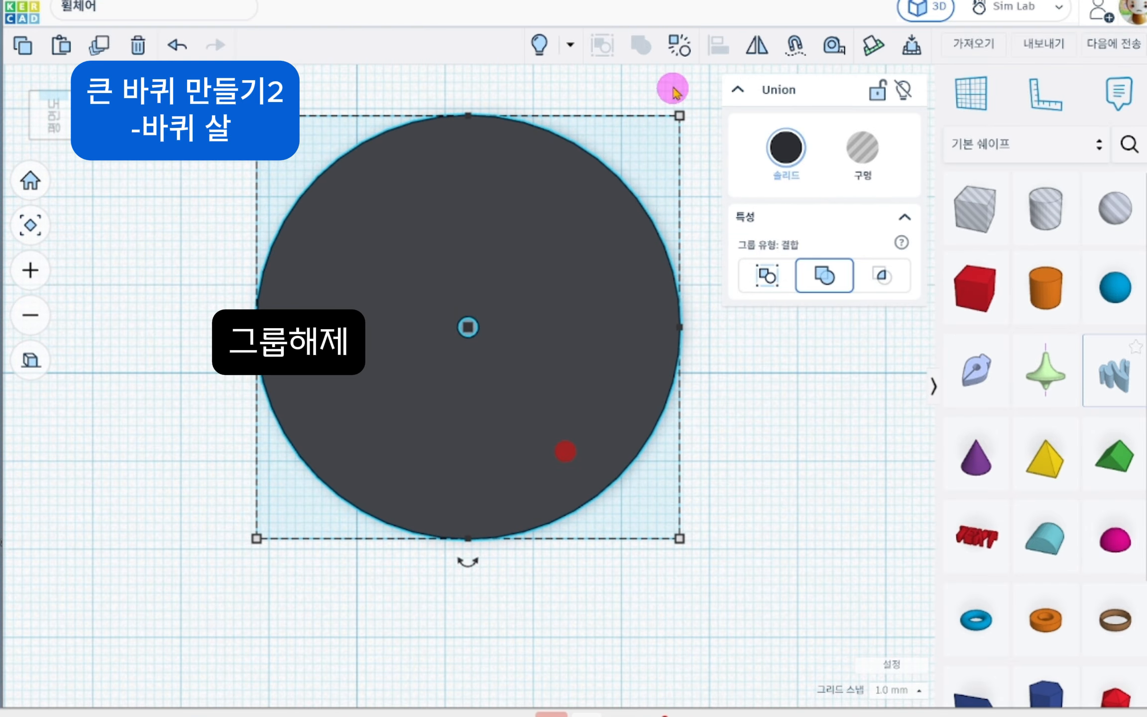
click(678, 44)
click(758, 473)
click(614, 351)
click(746, 475)
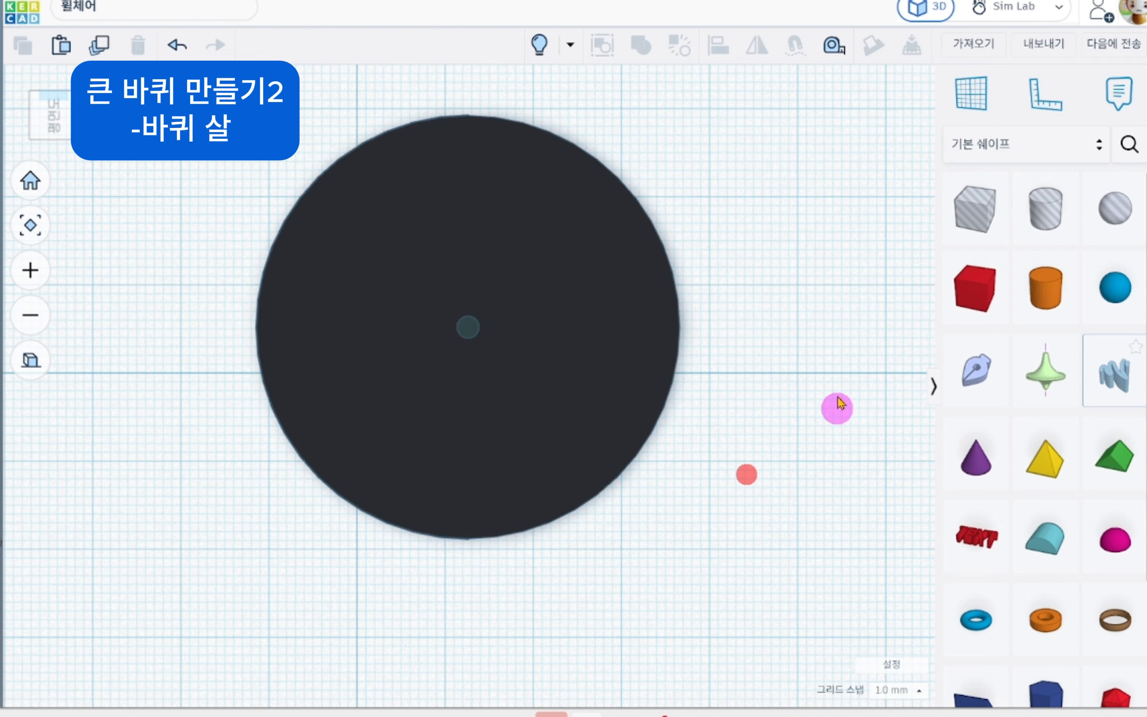
Add a cylindrical hole over the large wheel disc and set its diameter to 43 mm.
click(709, 514)
drag(742, 561, 382, 322)
click(551, 464)
click(256, 538)
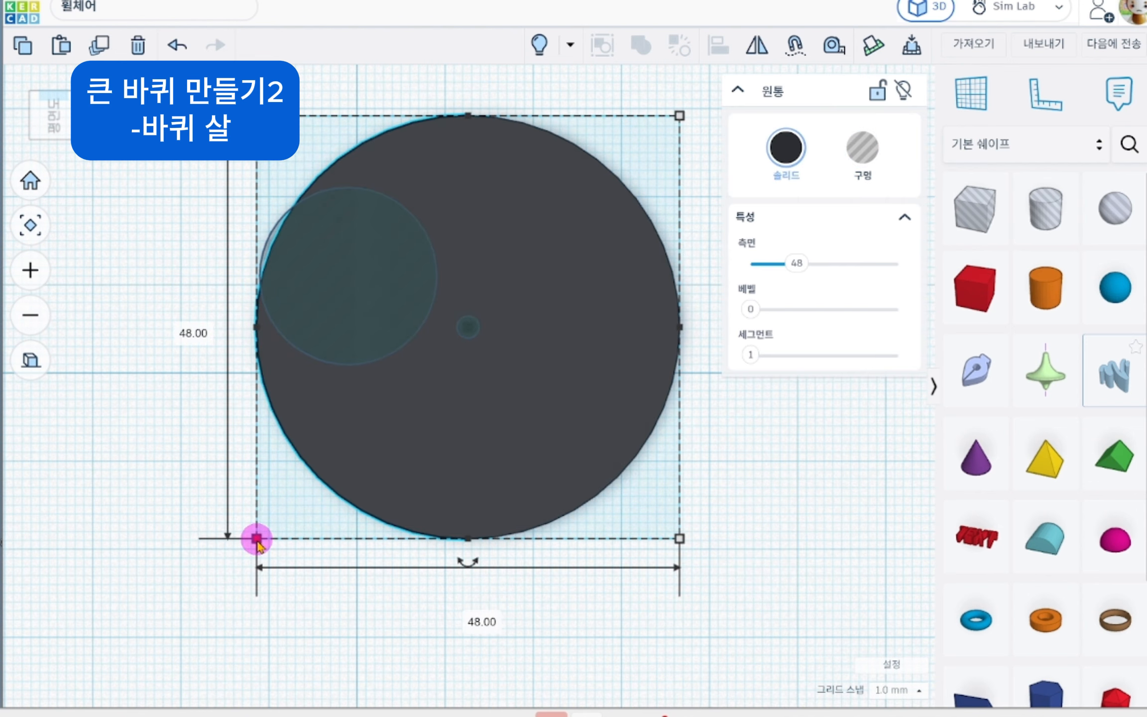
click(338, 309)
drag(436, 364, 498, 425)
click(379, 503)
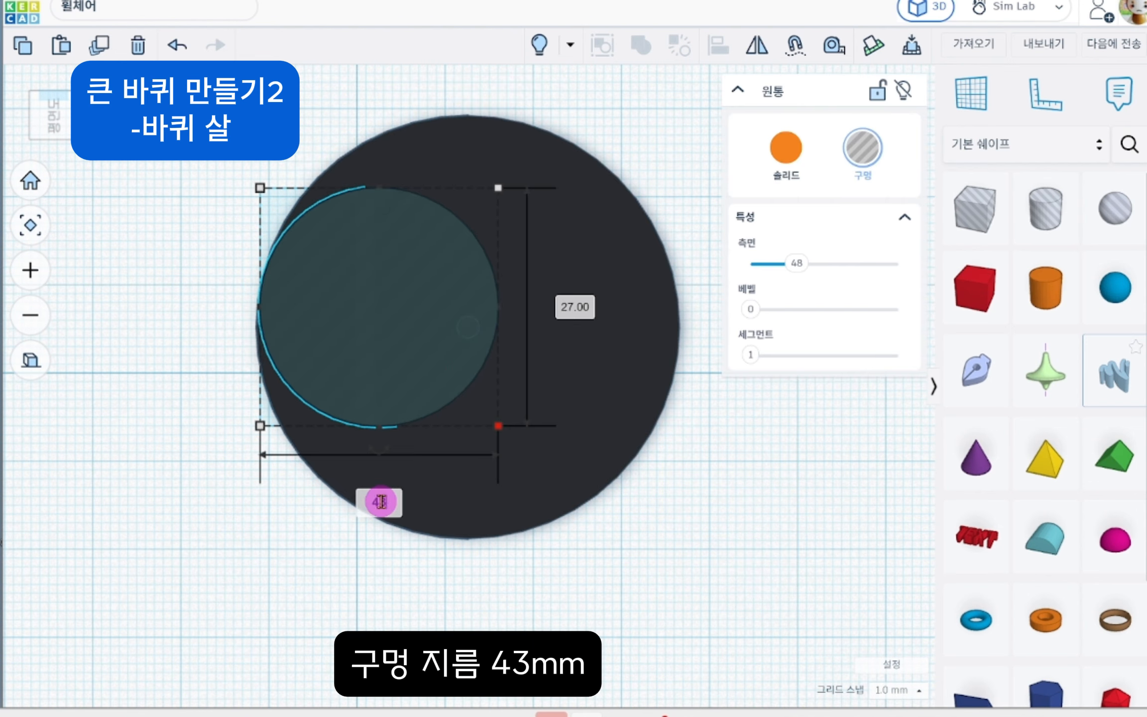
text(43)
click(714, 553)
drag(482, 504, 525, 424)
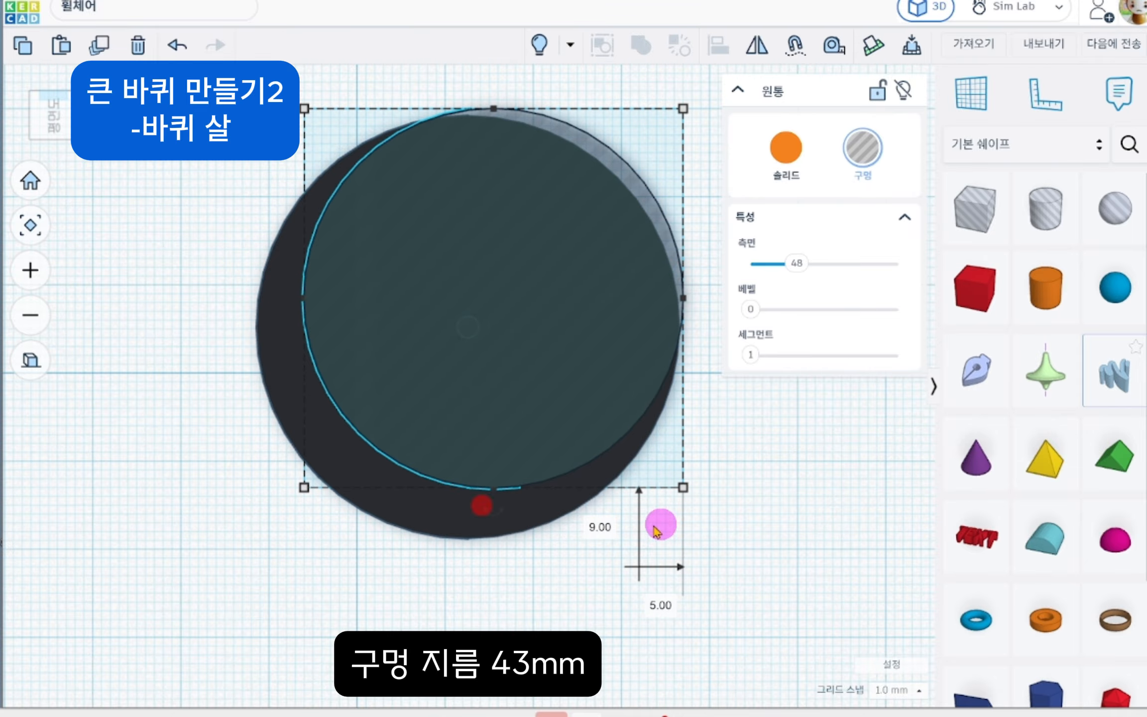
Center the disc, axle hole and 43 mm hole on each other and group the disc with the large hole into a rim.
drag(682, 552, 299, 125)
click(470, 88)
click(236, 324)
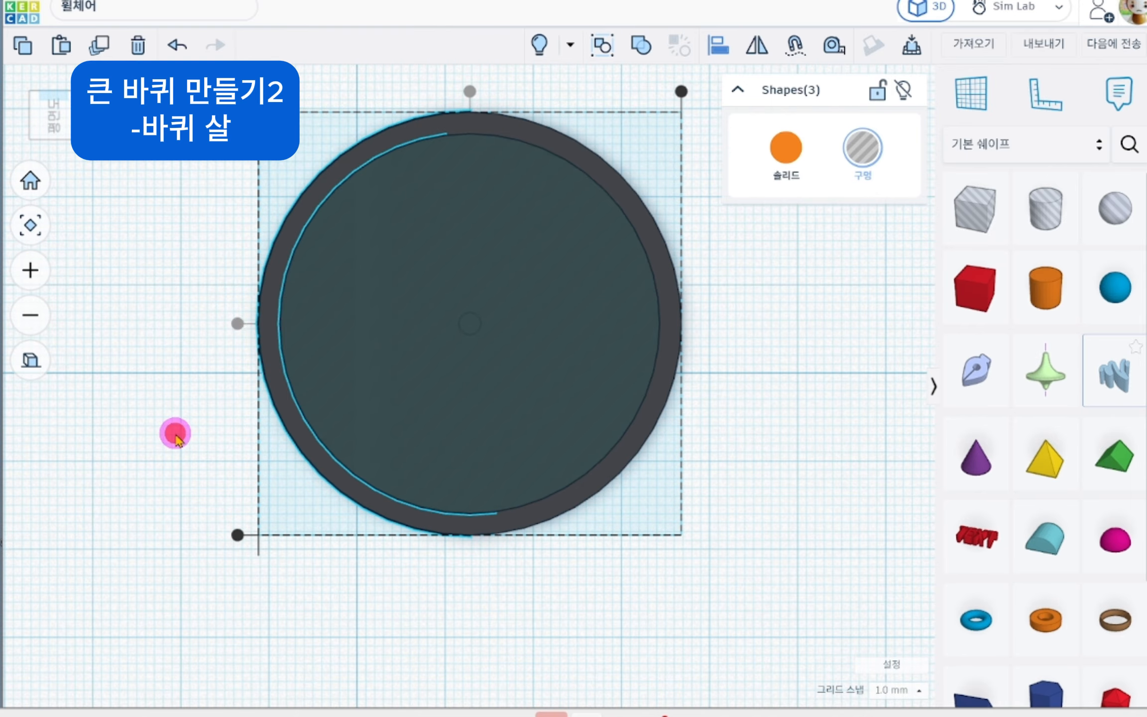
click(217, 399)
click(546, 120)
click(641, 45)
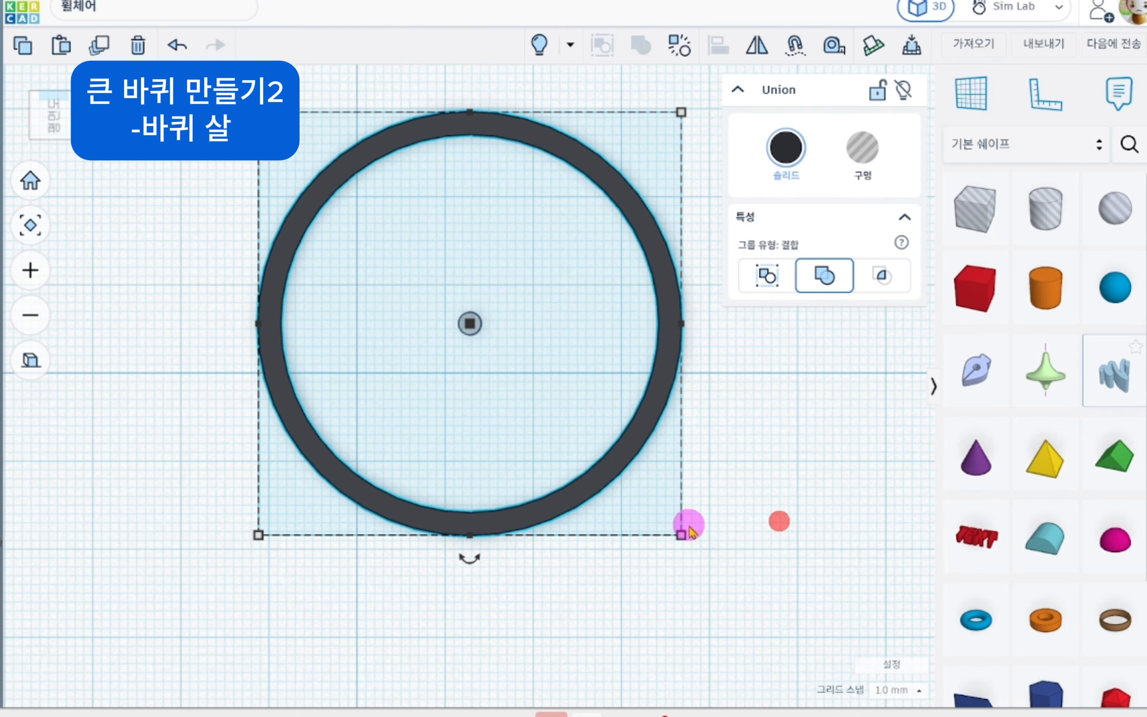
Place a box on the rim as a spoke, 1 mm wide and 47 mm long.
click(829, 442)
drag(985, 286, 488, 221)
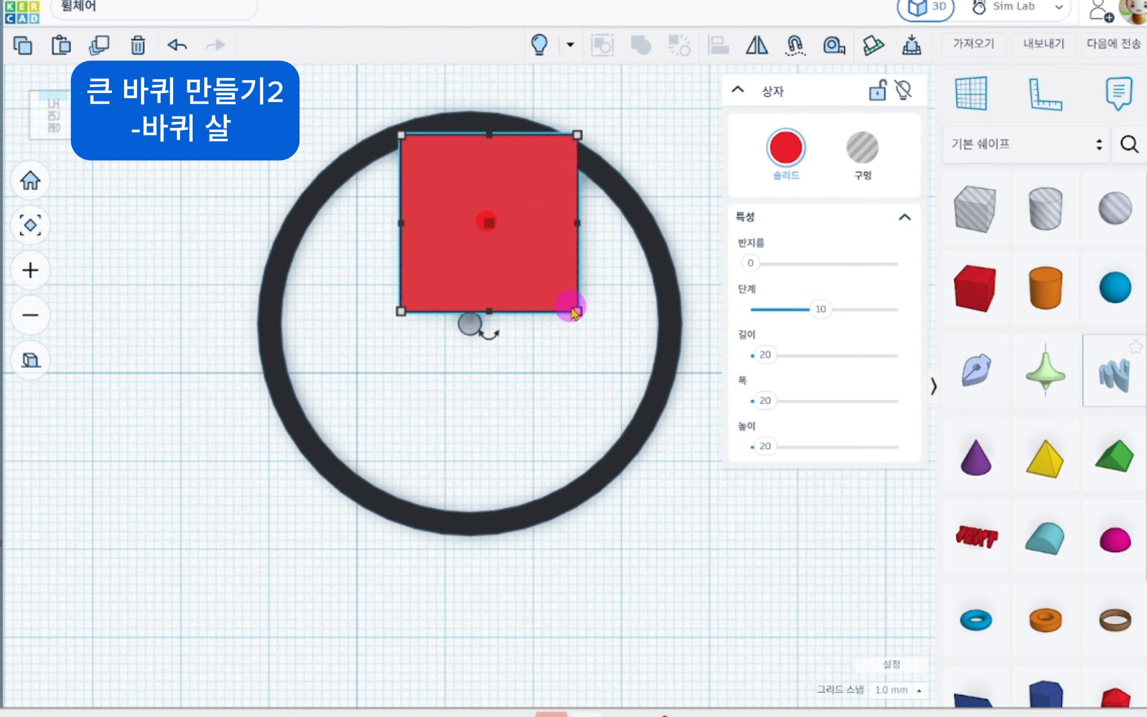
text(1)
key(Return)
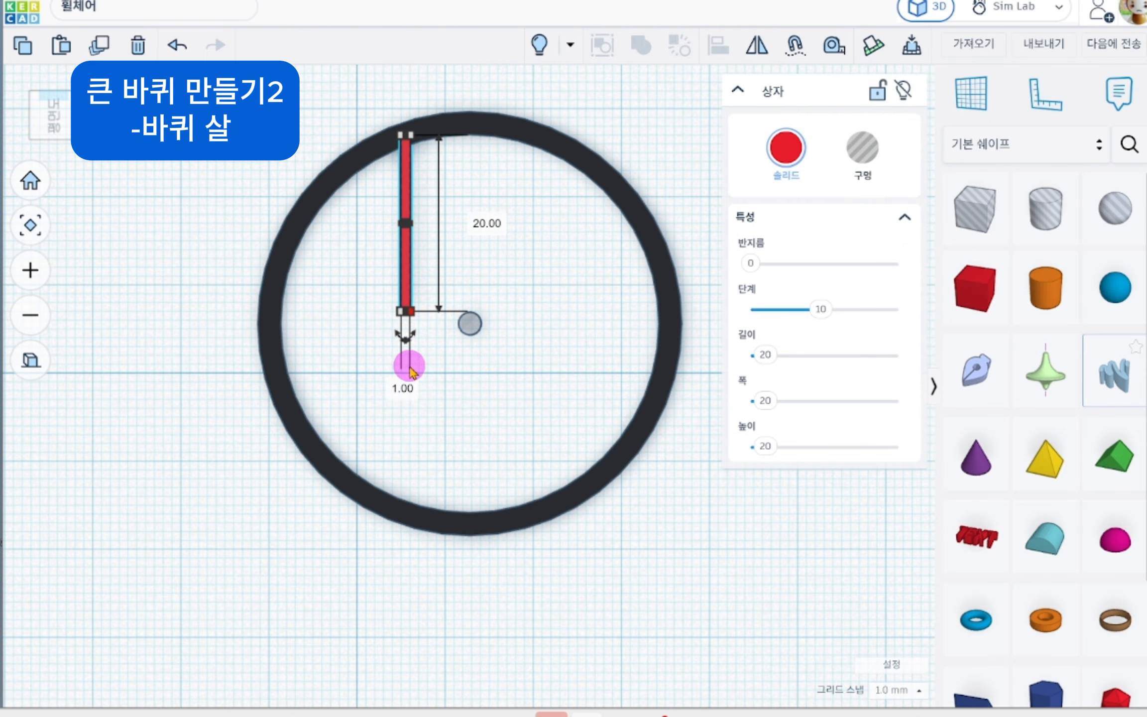
Duplicate the spoke repeatedly with a 22.5° rotation to complete a full circle of eight bars.
click(99, 44)
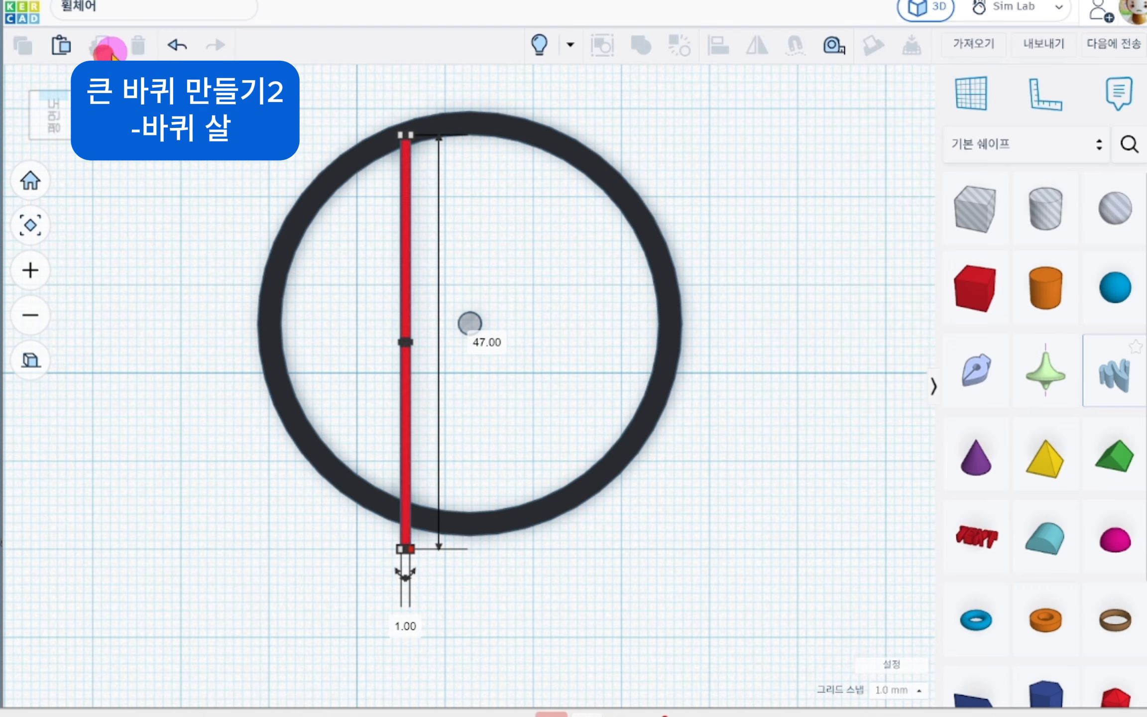
drag(407, 573, 493, 554)
click(105, 46)
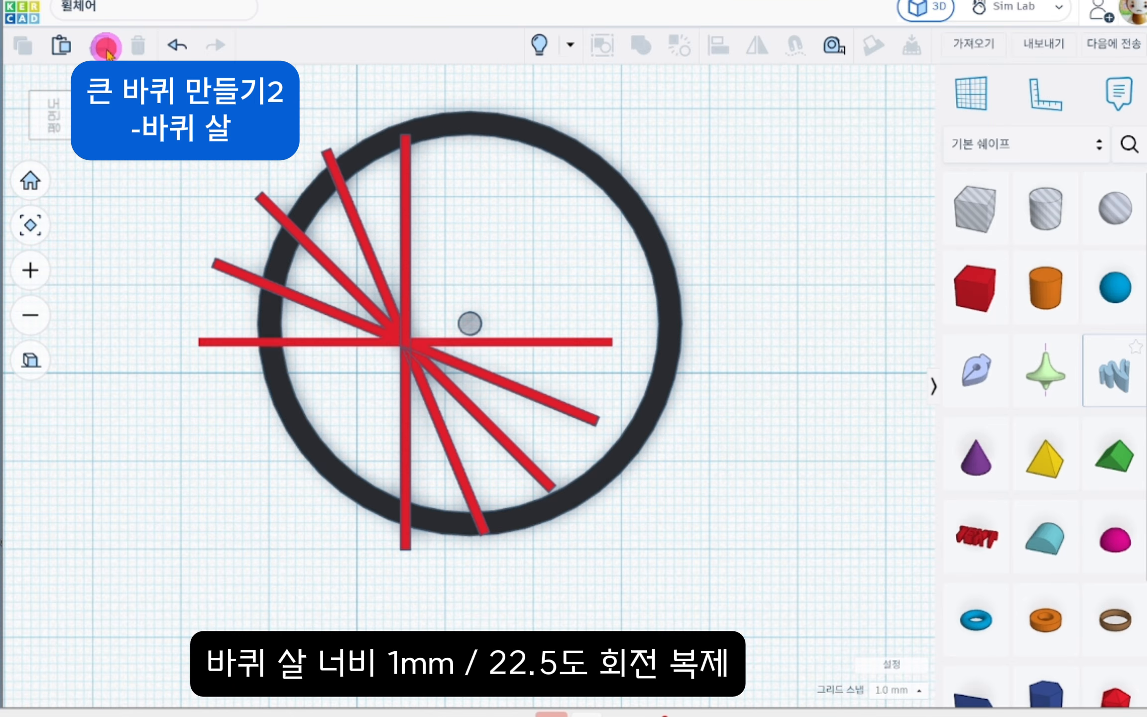
click(104, 46)
Align the spokes, rim and axle hole to a common center in both directions.
drag(708, 598, 231, 134)
middle_drag(576, 276, 543, 315)
click(720, 46)
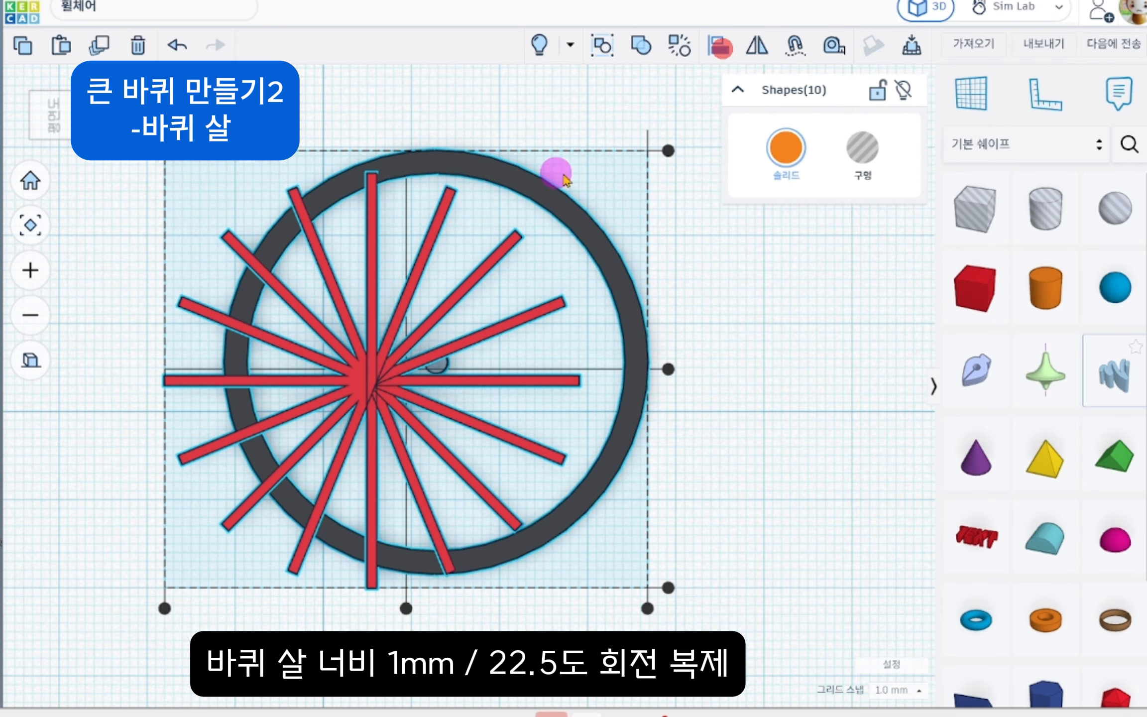
click(673, 370)
click(407, 601)
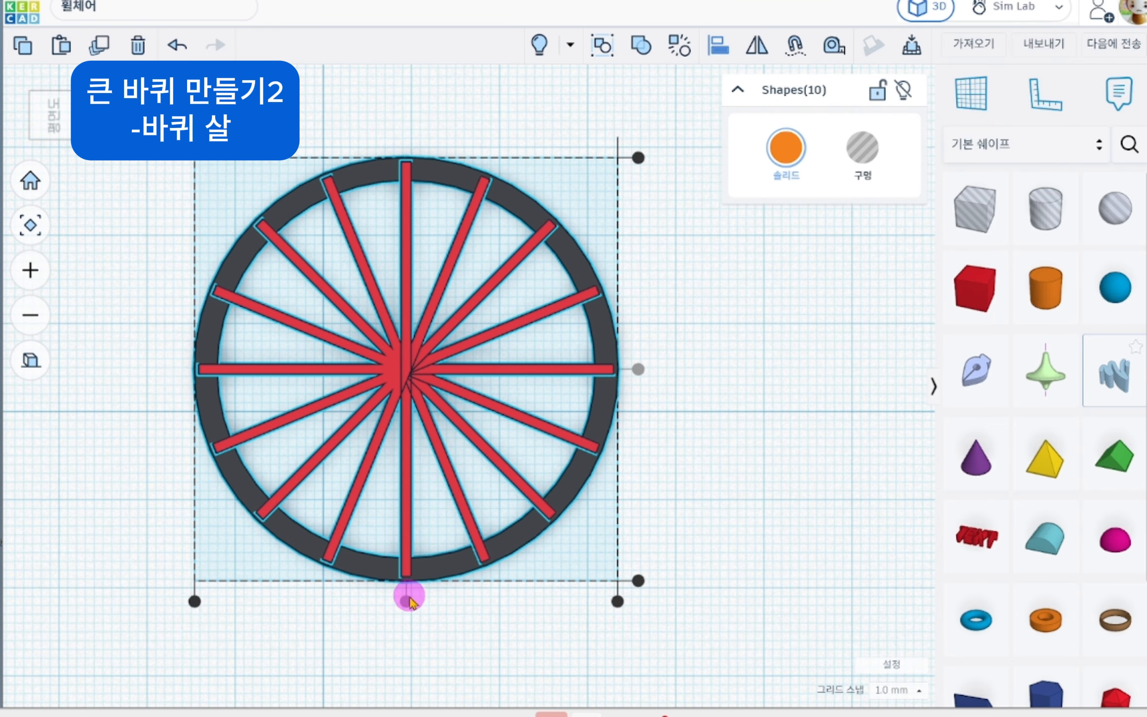
Set the height of all eight spoke bars to 2 mm and group them with the rim and axle hole.
click(738, 344)
right_drag(691, 479, 694, 351)
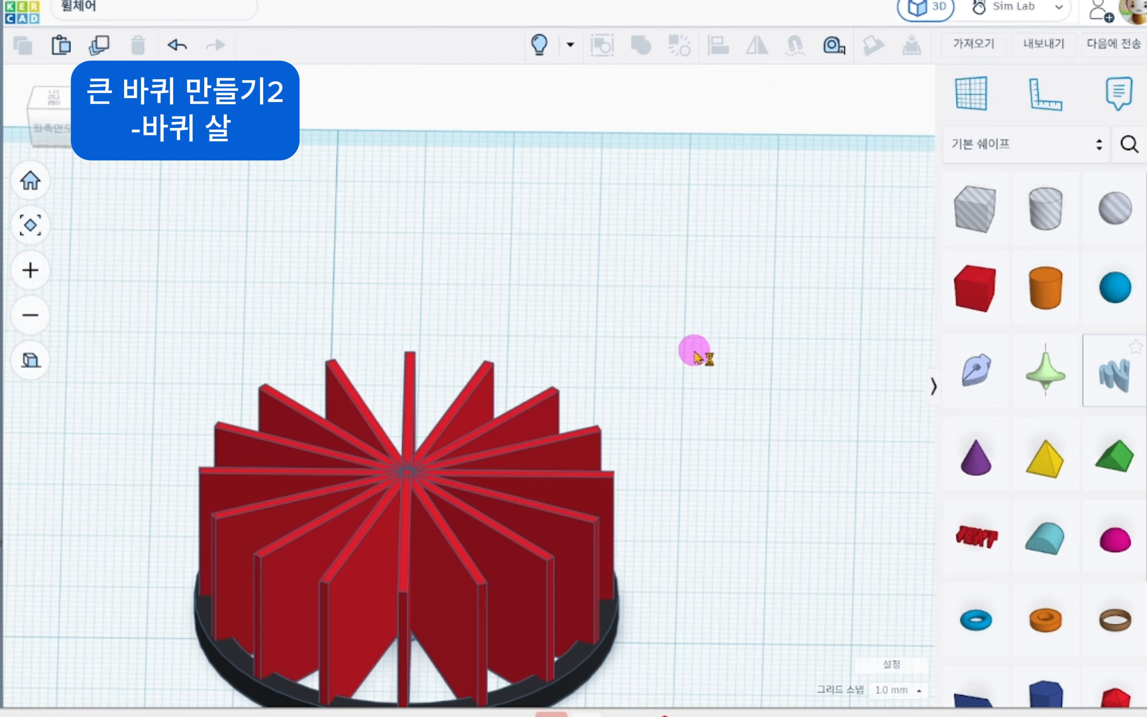
middle_drag(694, 351, 715, 290)
right_drag(715, 290, 711, 249)
drag(443, 325, 468, 391)
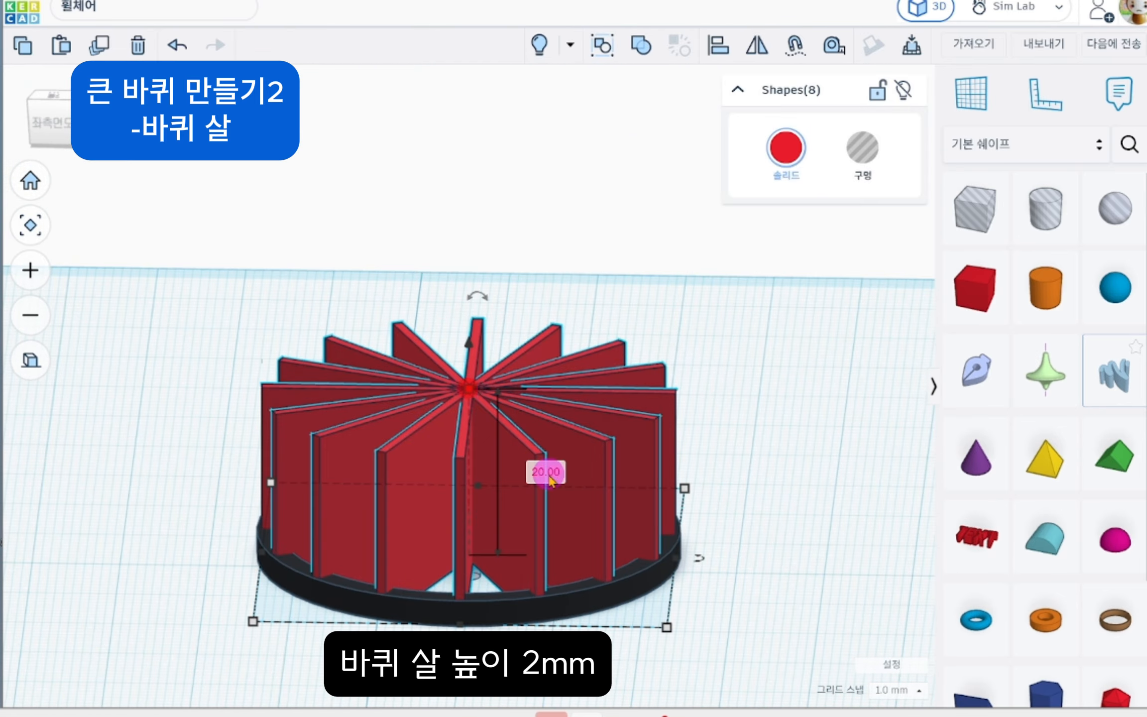
key(Return)
click(464, 372)
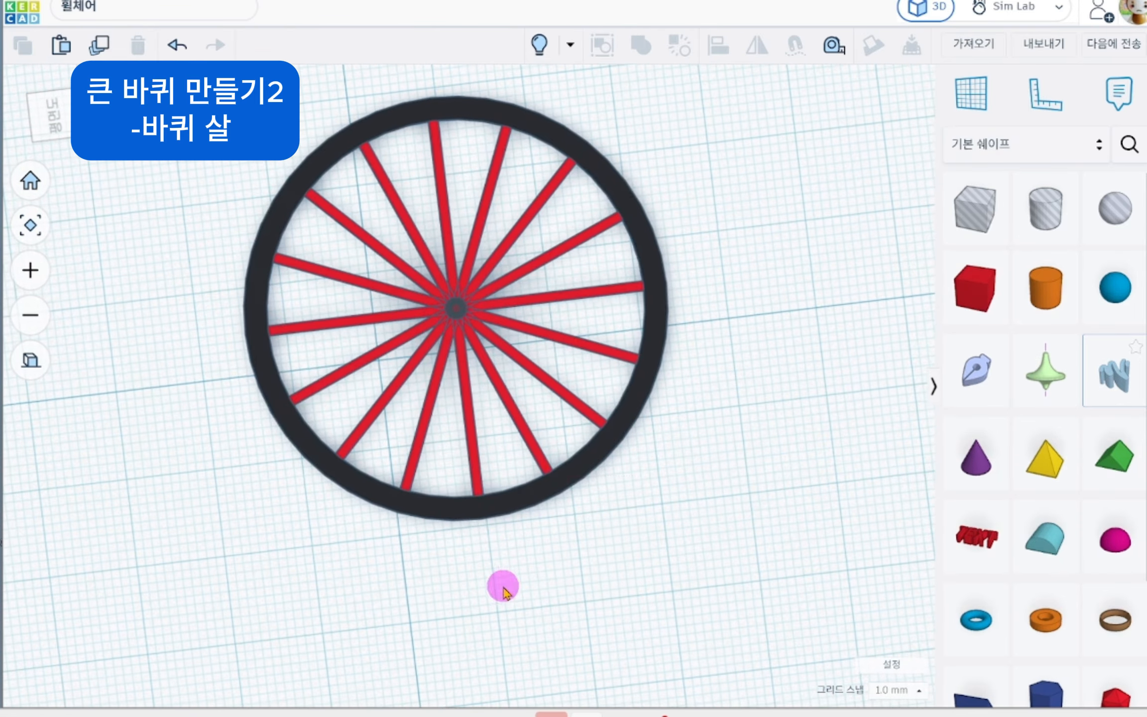
drag(634, 584, 362, 157)
key(ctrl+g)
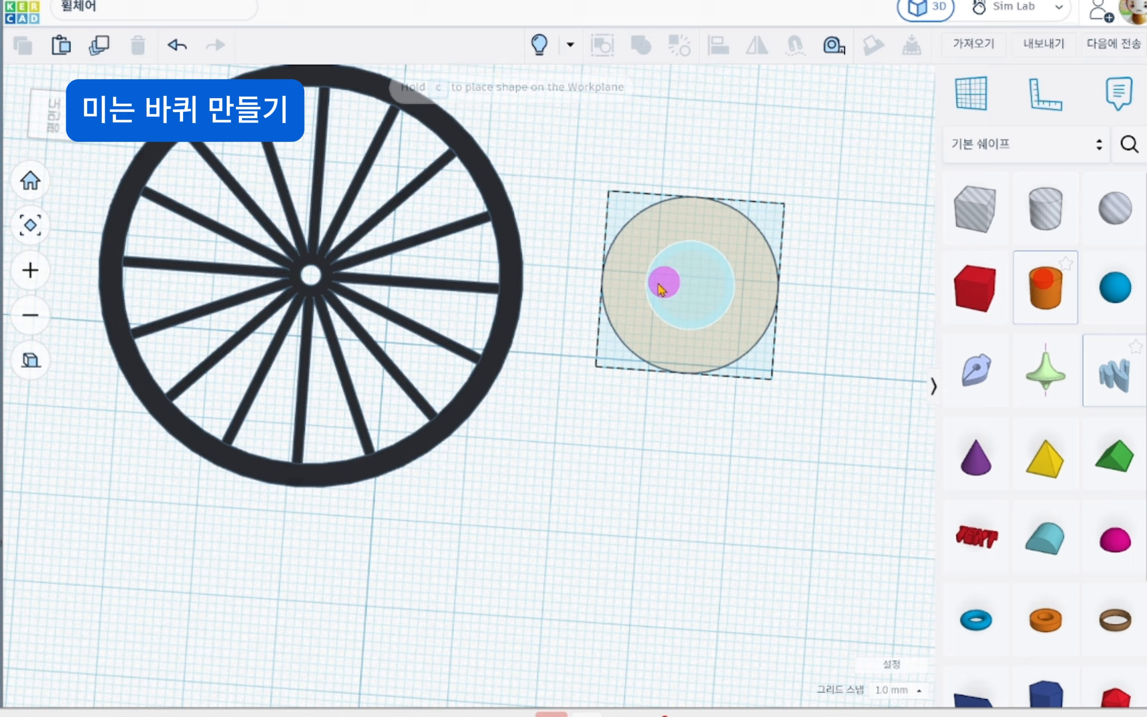
Place a solid cylinder beside the large wheel with a diameter of 43 mm and a height of 7 mm.
scroll(661, 276, up, 3)
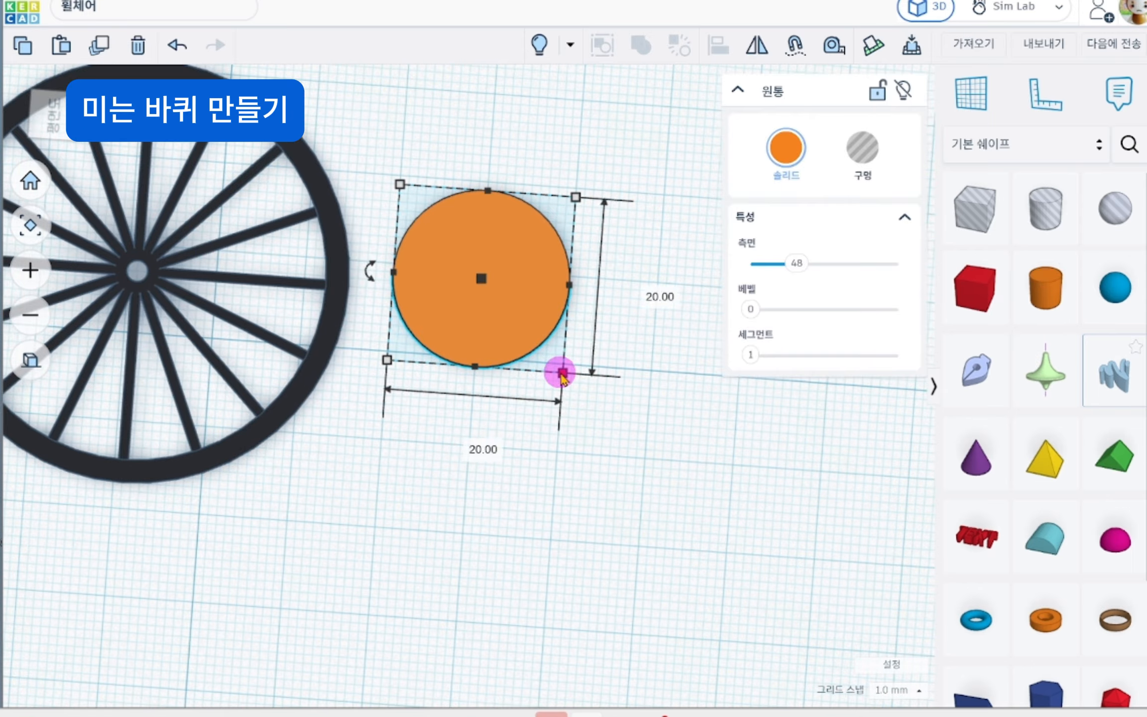
drag(537, 385, 657, 502)
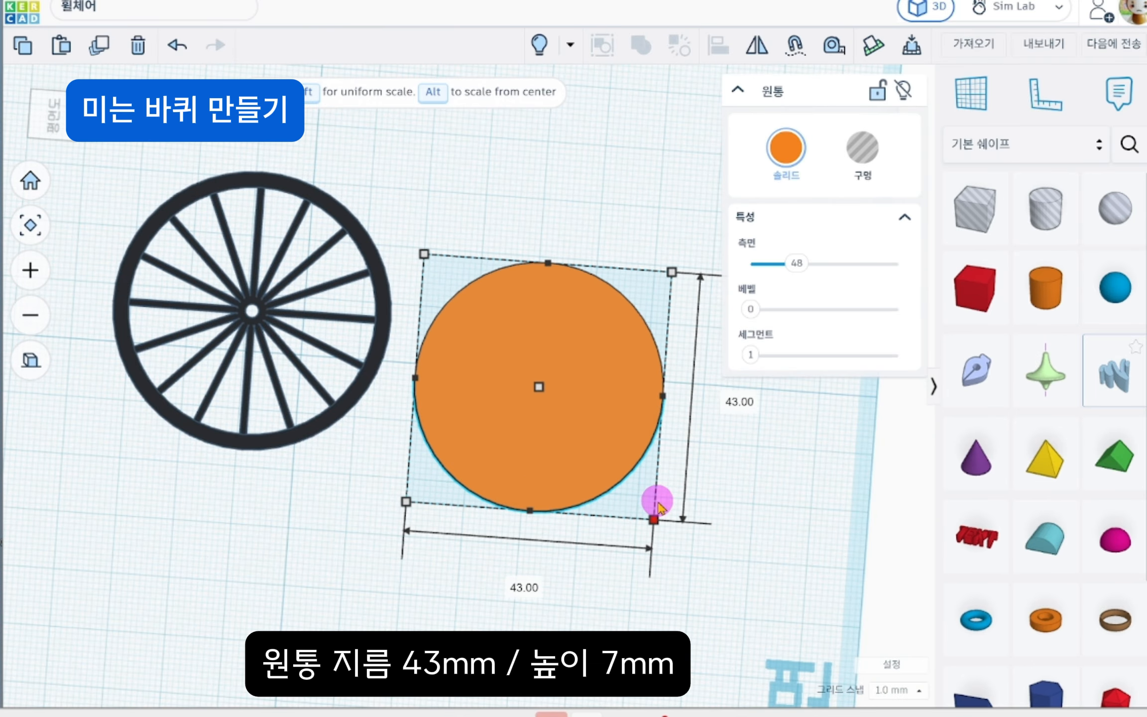
right_drag(638, 449, 628, 319)
click(538, 309)
click(616, 393)
text(7)
key(Return)
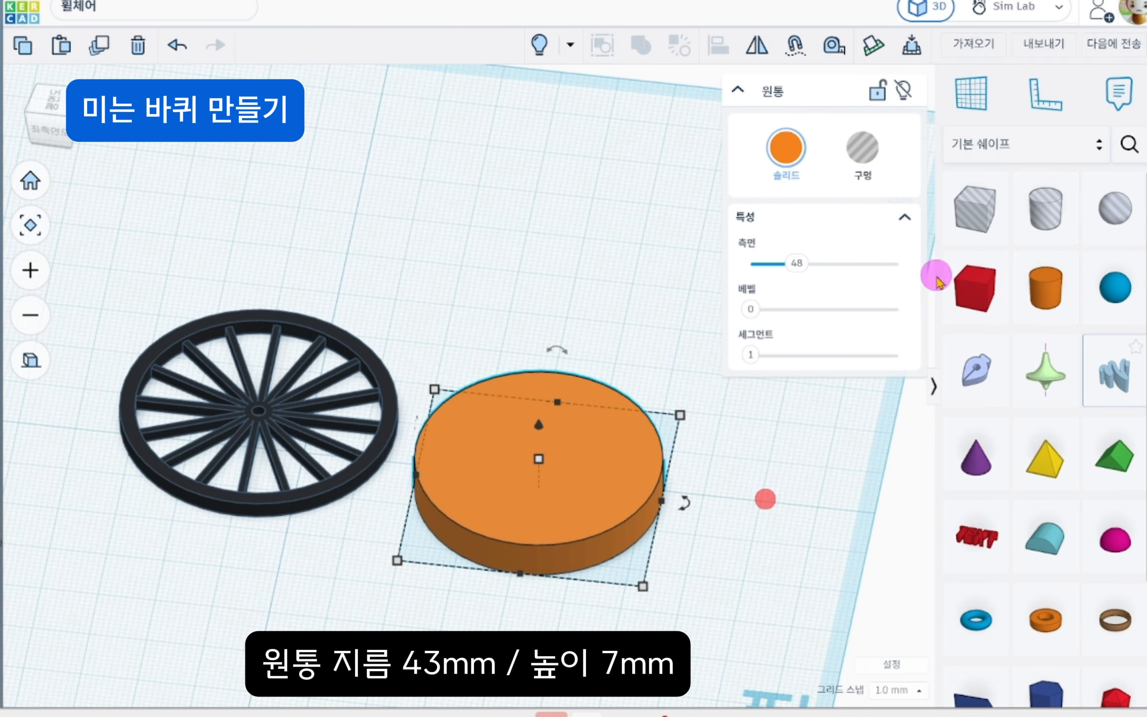
Place a cylindrical hole on the orange cylinder, lower it through the solid and scale it to 38 mm in diameter.
click(571, 277)
click(1045, 208)
click(548, 324)
drag(533, 238, 534, 400)
alt+shift+drag(585, 531, 628, 573)
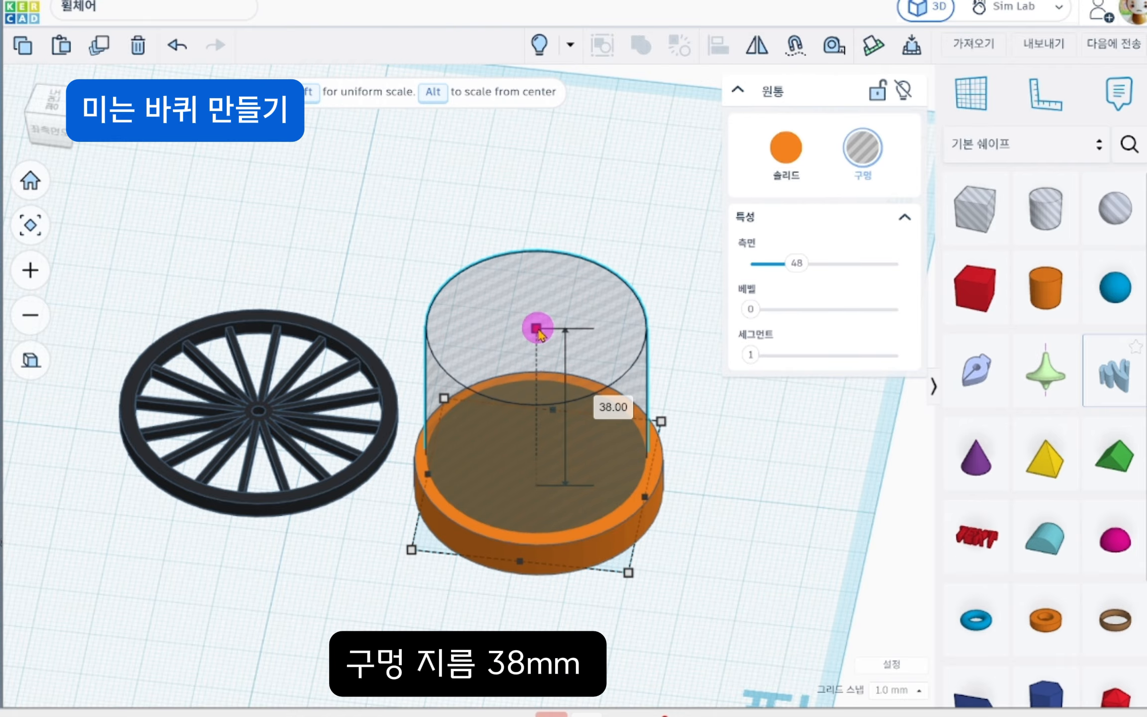
Center the 38 mm hole on the orange cylinder and group them to cut out the push ring.
shift+click(613, 540)
click(719, 45)
click(401, 477)
click(641, 45)
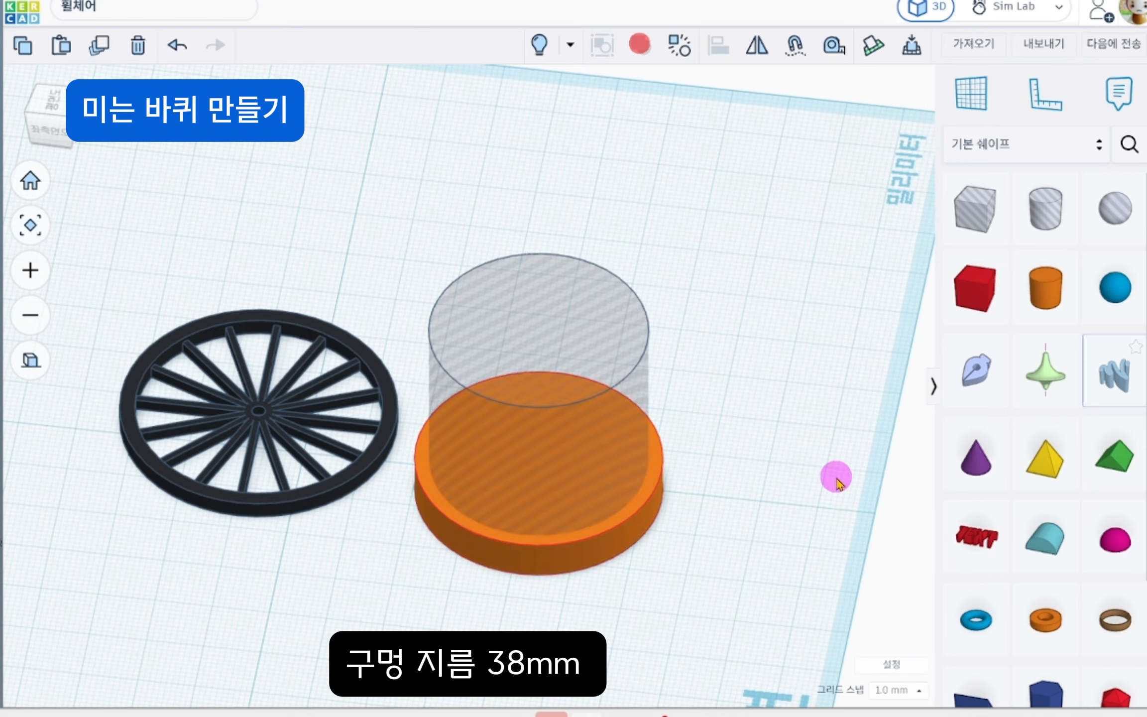
Color the push ring light grey.
click(778, 162)
click(930, 315)
click(478, 288)
Place a solid box over the push ring, enlarge it beyond the ring's outline and set its height to 5 mm.
right_drag(478, 289, 552, 371)
click(983, 287)
click(704, 212)
drag(710, 238, 499, 244)
middle_drag(425, 410, 295, 409)
drag(418, 273, 597, 433)
drag(546, 381, 497, 379)
right_drag(497, 379, 448, 319)
drag(396, 365, 411, 442)
right_drag(448, 423, 484, 505)
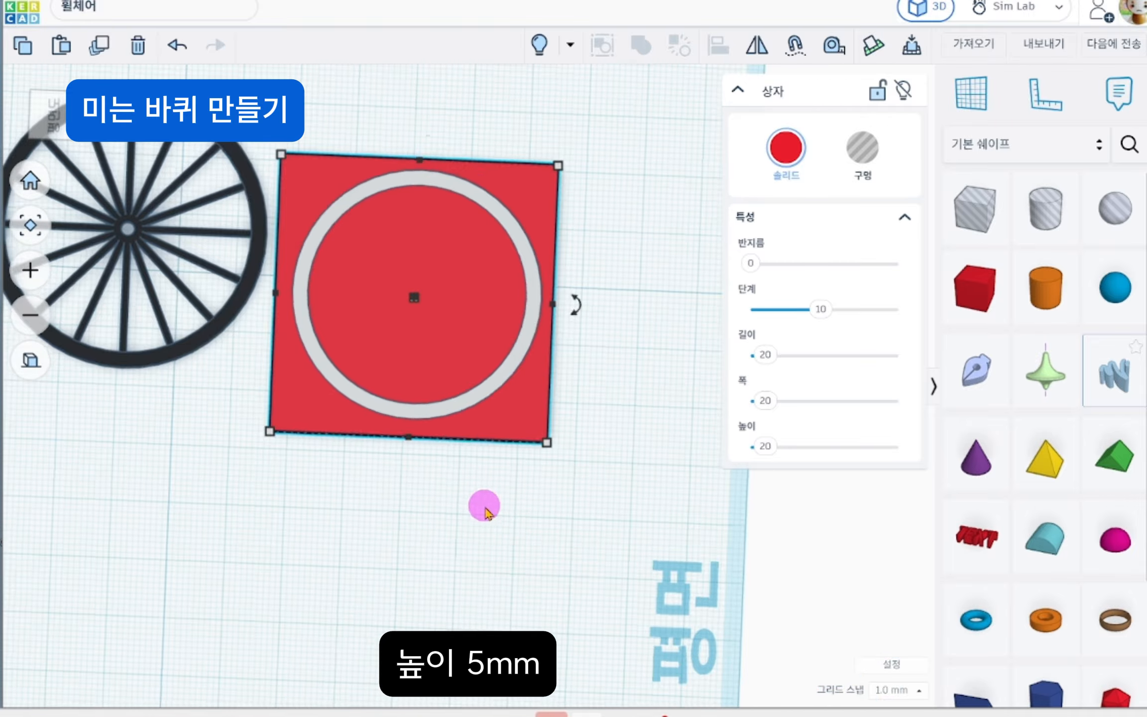
Move the red box clear of the ring and lay a 7 mm wide box hole across its full length.
middle_drag(484, 505, 589, 369)
drag(624, 277, 451, 565)
click(976, 214)
click(588, 402)
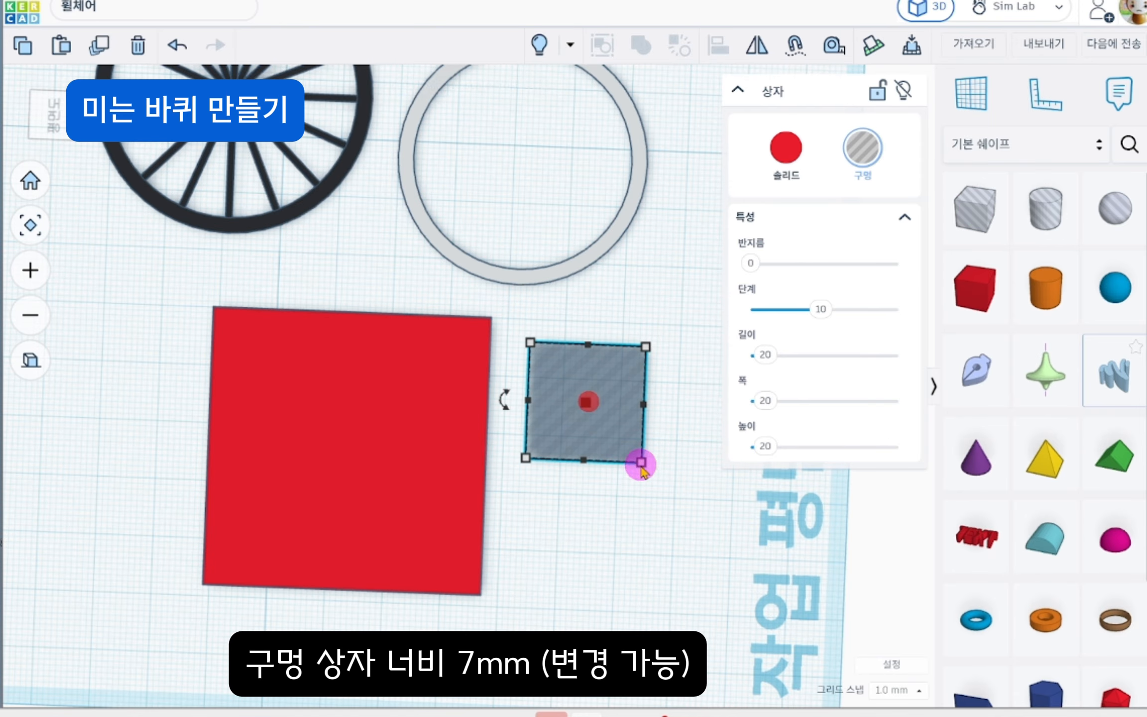
key(Return)
drag(545, 460, 552, 660)
drag(546, 604, 357, 544)
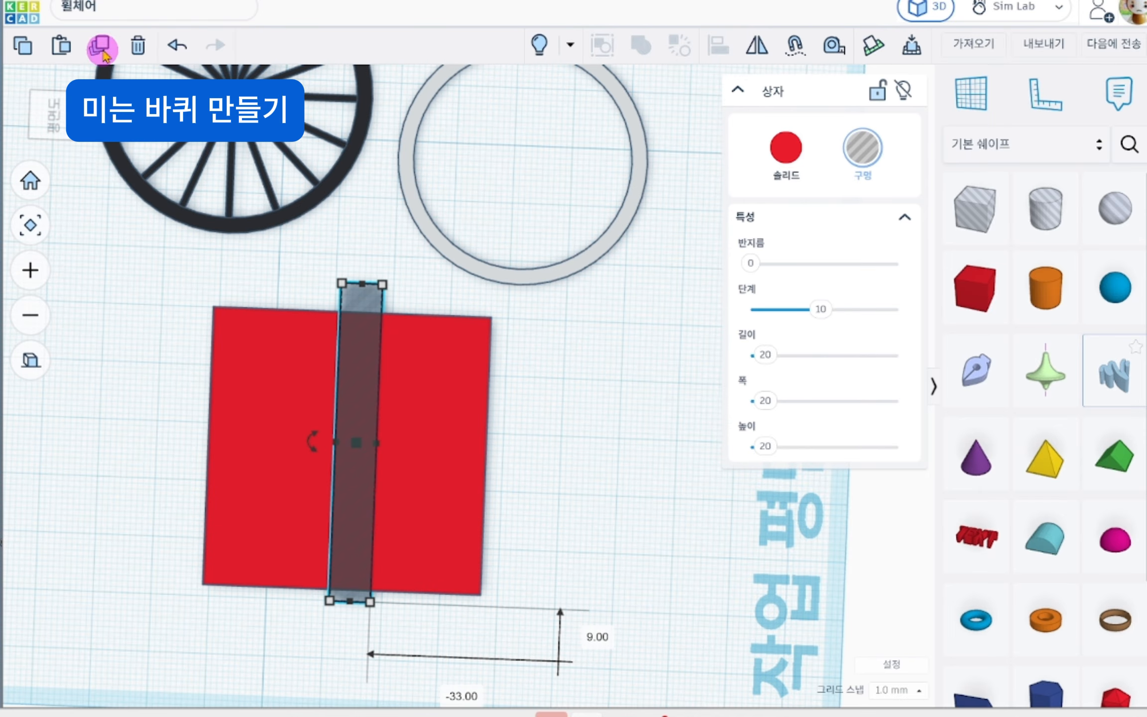
Duplicate the strip hole perpendicular to the first and center both strips on the red box.
drag(342, 483, 355, 492)
drag(563, 574, 293, 338)
click(711, 47)
click(363, 263)
click(536, 448)
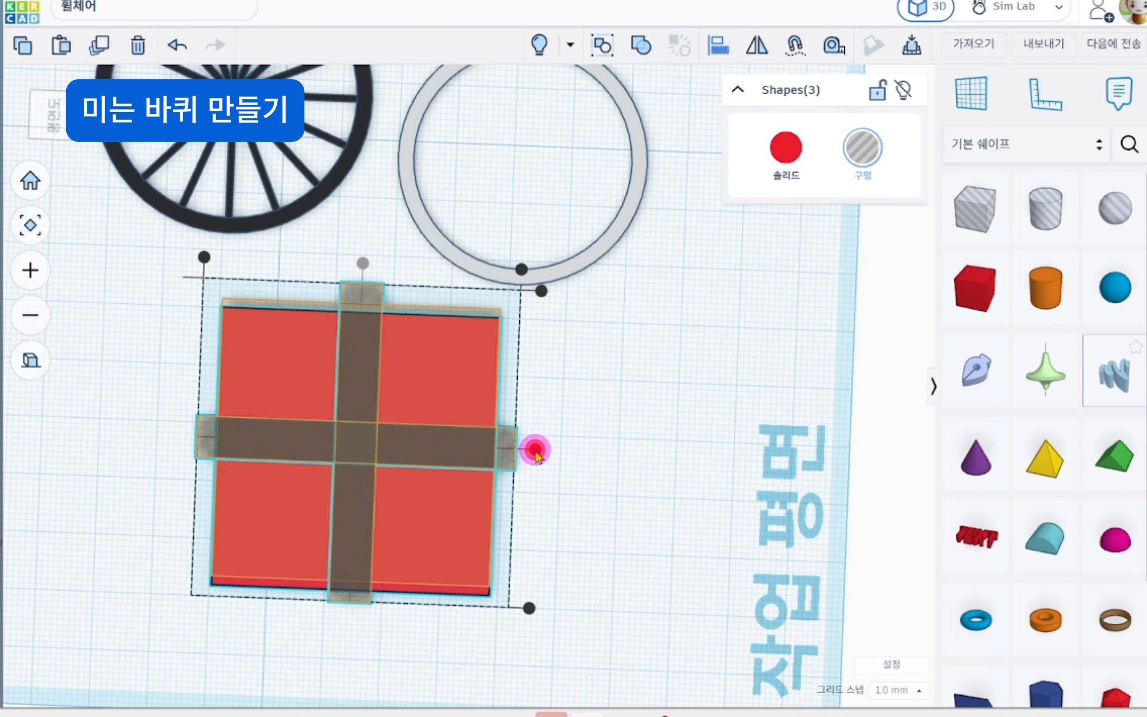
Group the red box with the crossed strips, turn the result into a hole and move it over the push ring.
click(642, 48)
click(863, 148)
drag(455, 370, 635, 102)
middle_drag(635, 102, 641, 200)
Center the four-block hole on the push ring and group them so the ring keeps four supports.
drag(648, 500, 525, 308)
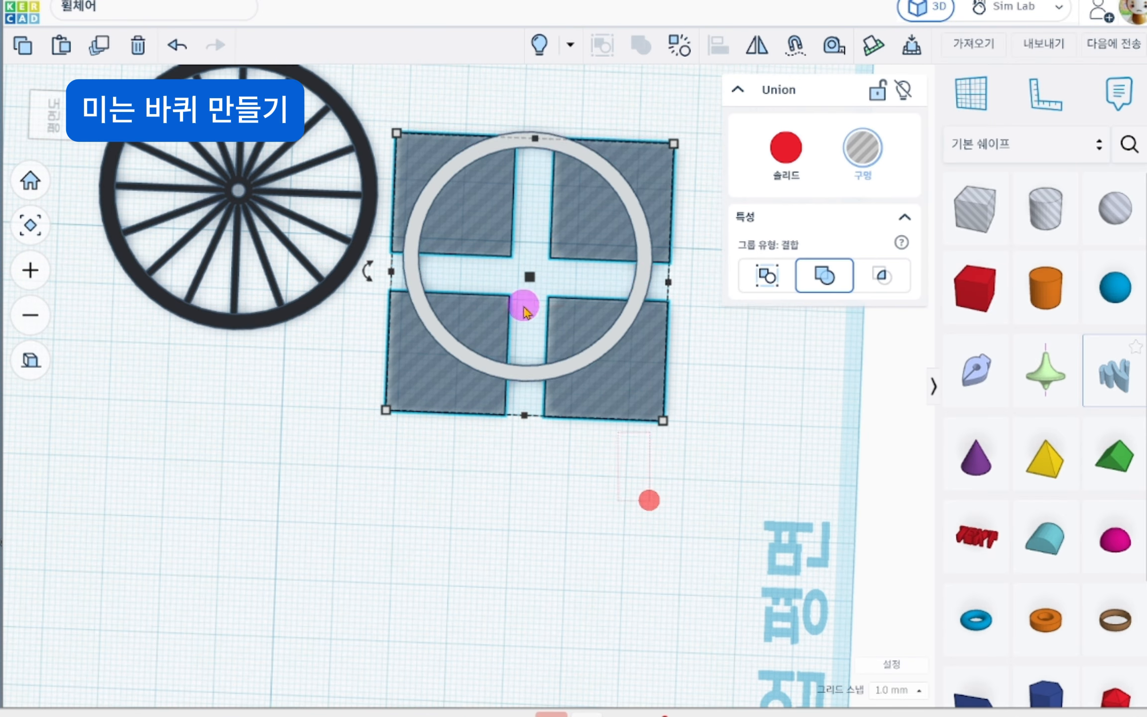
click(717, 46)
click(536, 114)
click(688, 279)
click(645, 45)
click(730, 418)
Align the push ring to the center of the spoked wheel.
drag(639, 433, 319, 164)
middle_drag(584, 68, 652, 192)
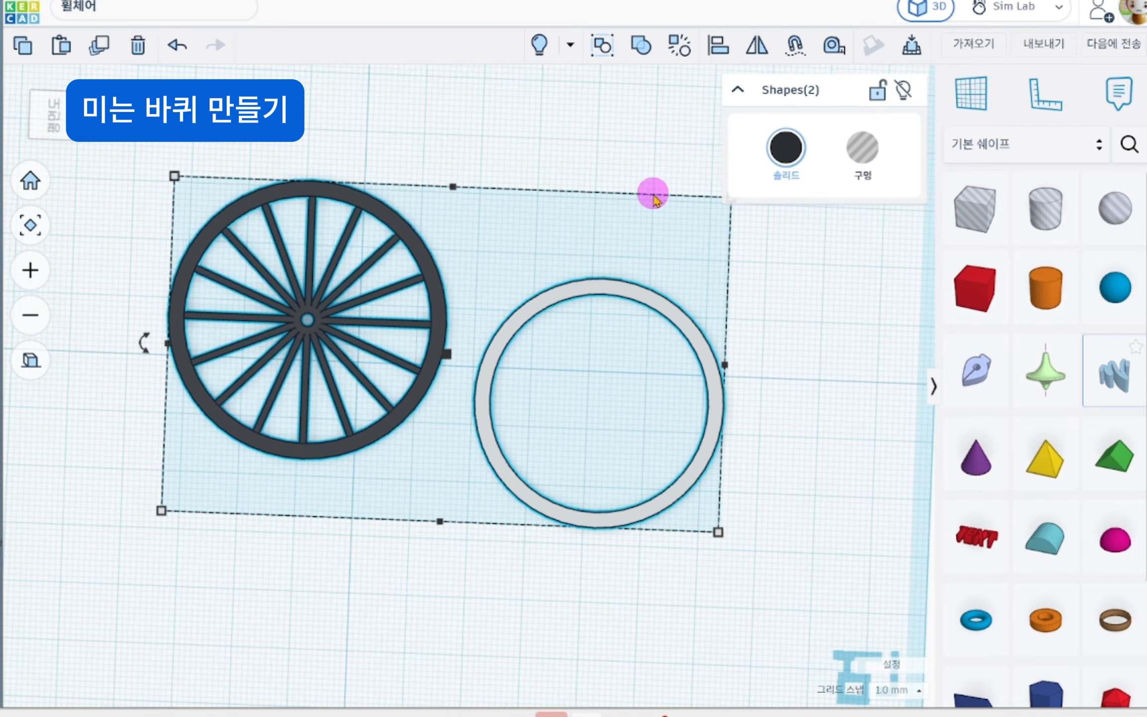
click(717, 46)
click(457, 164)
click(605, 361)
click(660, 435)
right_drag(645, 394, 594, 471)
key(ctrl+a)
middle_drag(688, 429, 696, 406)
click(695, 406)
Place a half sphere near the wheel's hub and shrink it to a small cap.
scroll(471, 388, up, 3)
click(1115, 543)
right_drag(583, 359, 572, 294)
click(512, 332)
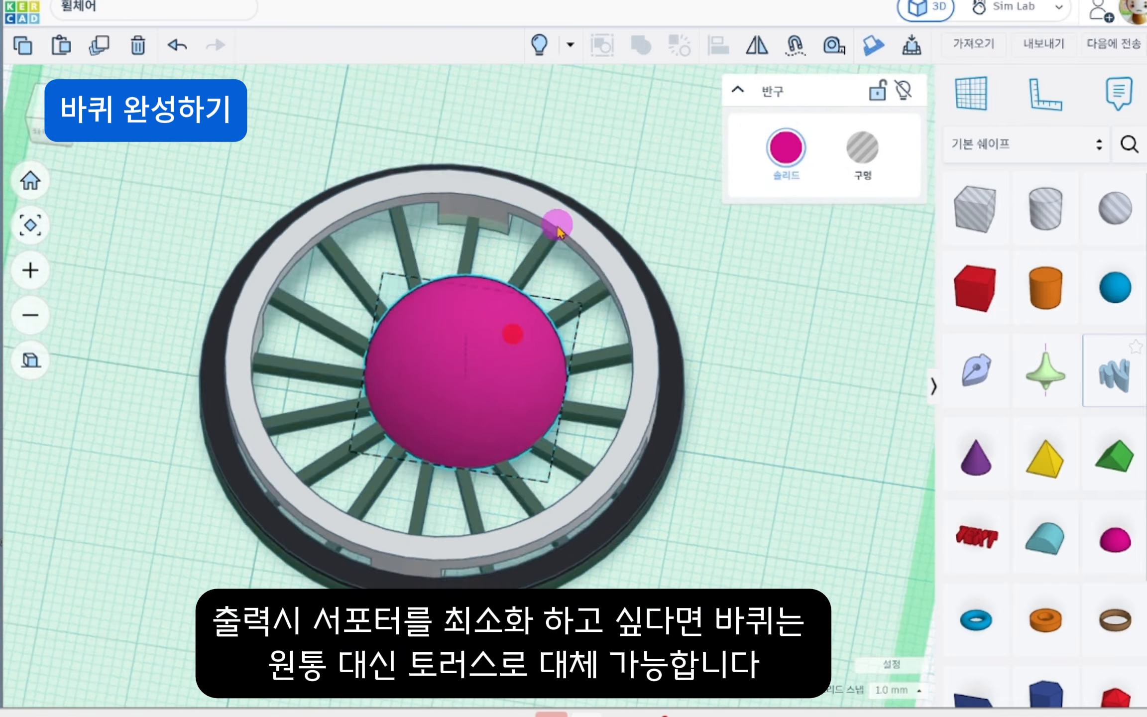
right_drag(558, 222, 550, 177)
alt+drag(553, 543, 489, 498)
drag(457, 383, 456, 427)
Align the small cap to the center of the wheel and push ring.
right_drag(693, 517, 679, 572)
scroll(672, 543, down, 3)
drag(666, 531, 209, 125)
click(720, 45)
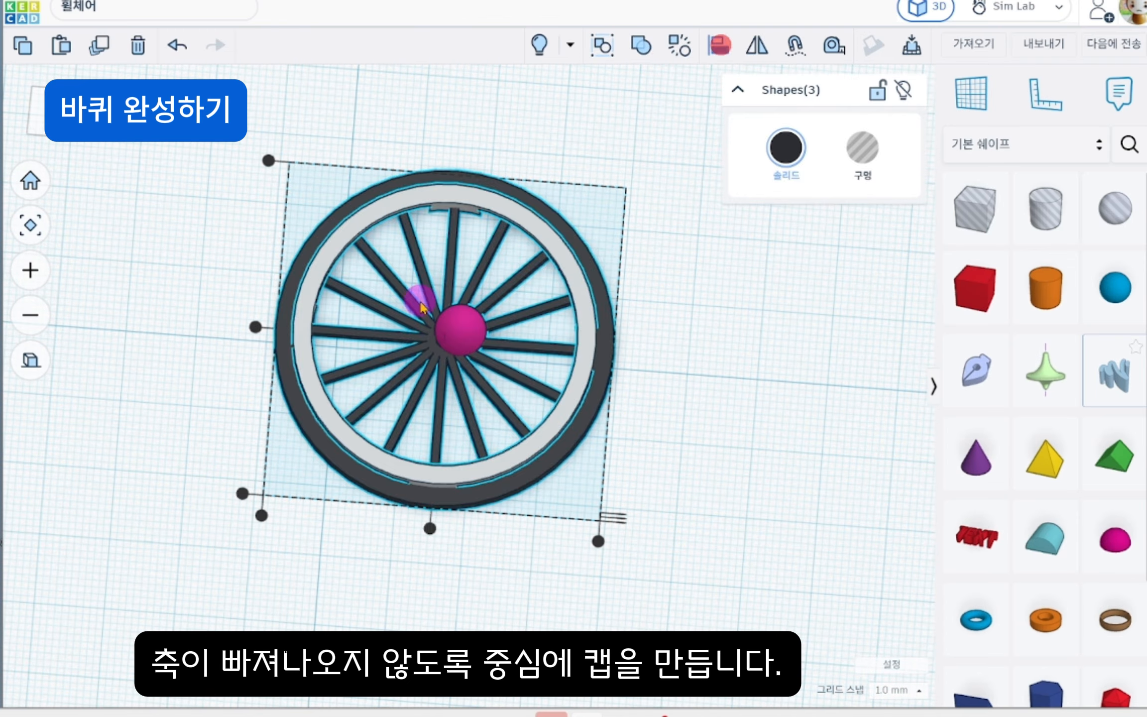
click(256, 328)
click(236, 438)
Lock the push ring and make it and the spoked wheel transparent for inspecting the hub.
click(410, 468)
click(877, 91)
right_drag(583, 468, 573, 344)
click(453, 474)
right_drag(461, 439, 463, 413)
click(490, 545)
click(53, 123)
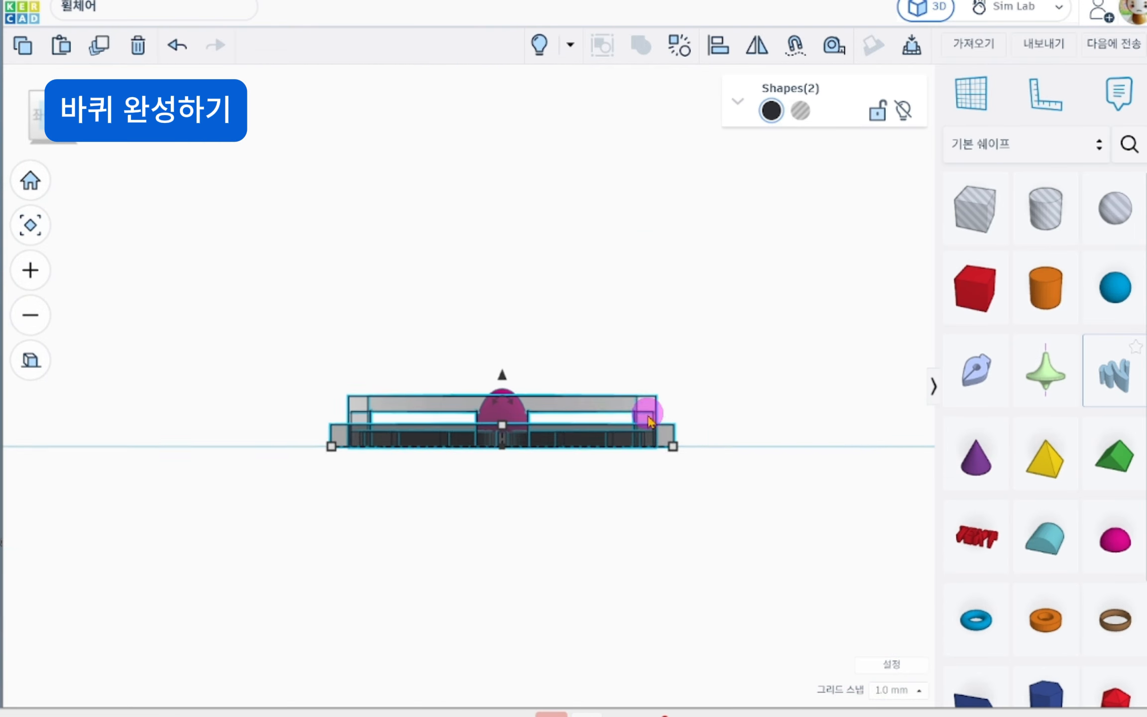
scroll(645, 410, up, 3)
right_drag(737, 473, 708, 502)
click(714, 304)
right_drag(666, 446, 667, 498)
Ungroup the spoked wheel to recover its axle hole and make its separate parts transparent.
click(451, 425)
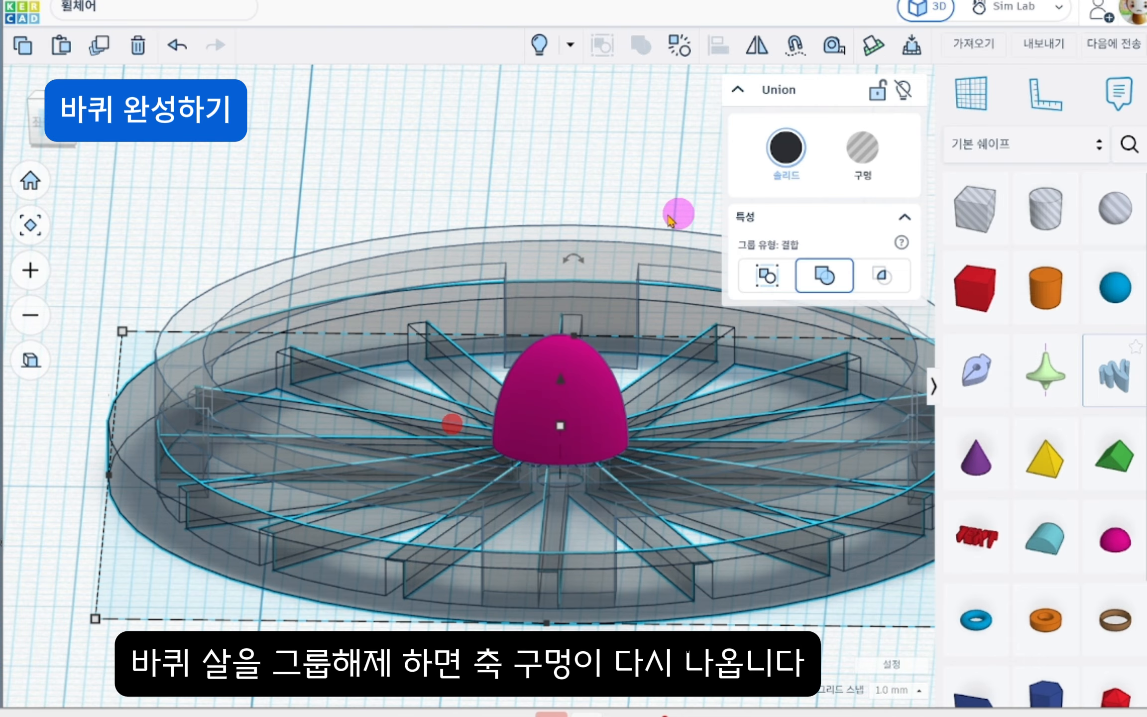
click(680, 46)
right_drag(789, 672, 787, 621)
drag(787, 621, 734, 396)
key(t)
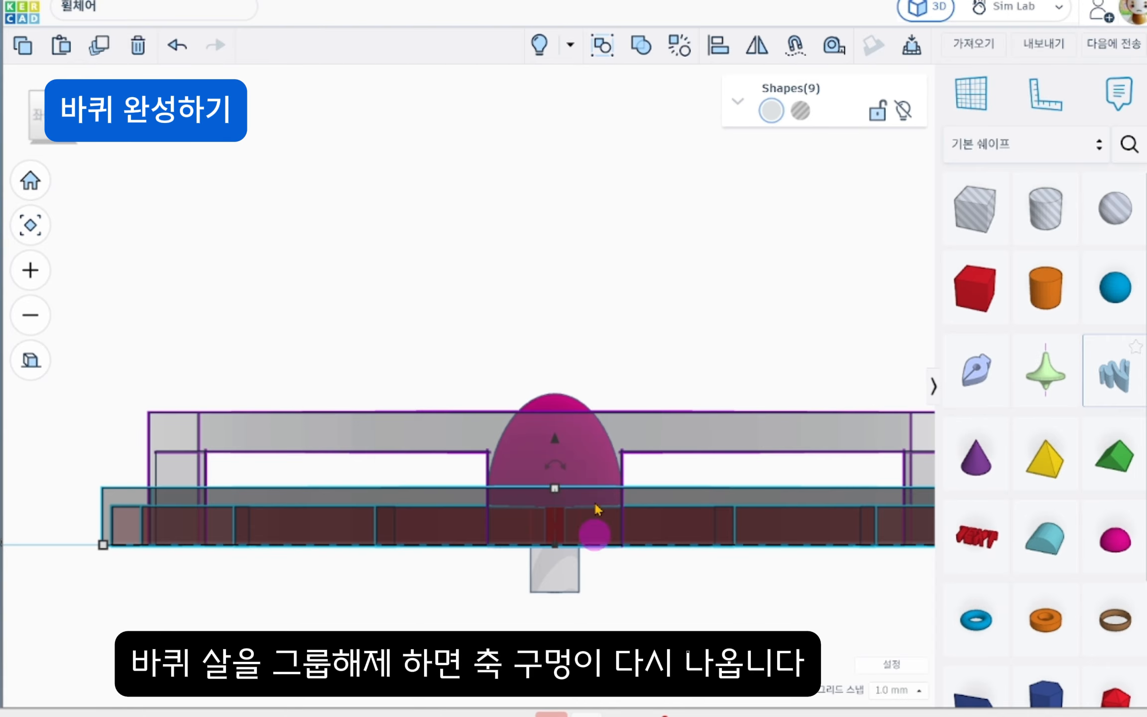
Raise the axle hole into the transparent cap and set the cap's height to 4 mm above the spokes.
click(575, 404)
key(t)
click(638, 368)
click(571, 559)
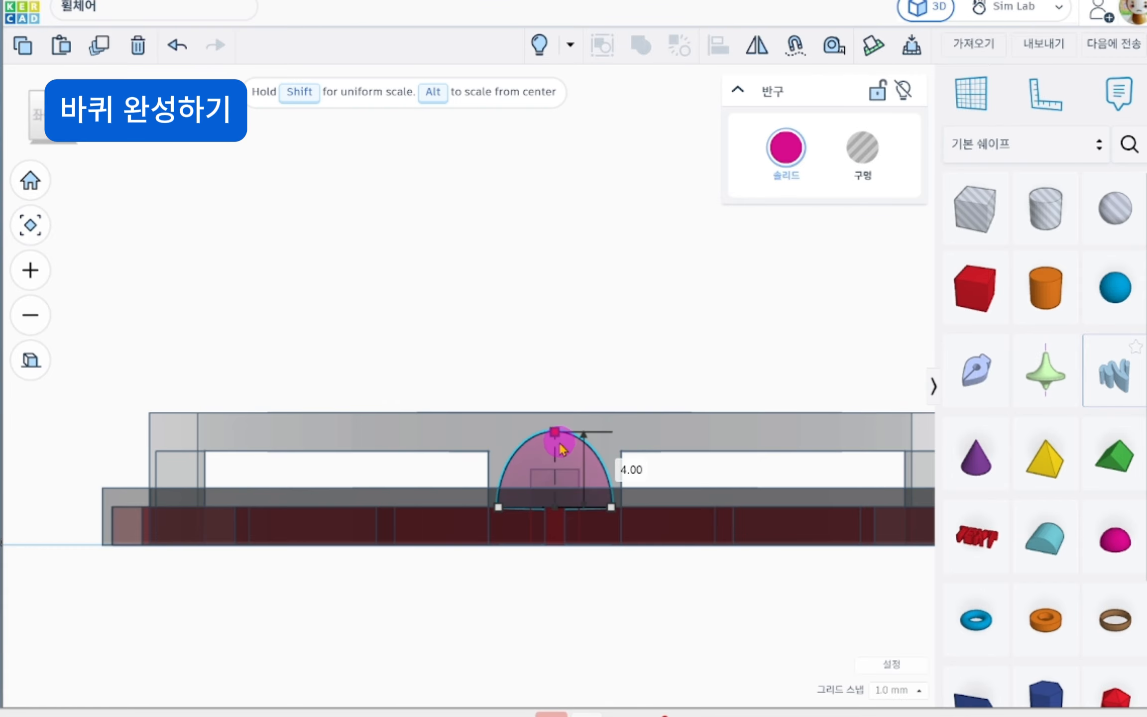
Center all wheel parts on each other and group the rim, spokes, cap and axle hole.
scroll(614, 326, down, 2)
right_drag(614, 325, 541, 482)
scroll(541, 482, down, 2)
key(ctrl+a)
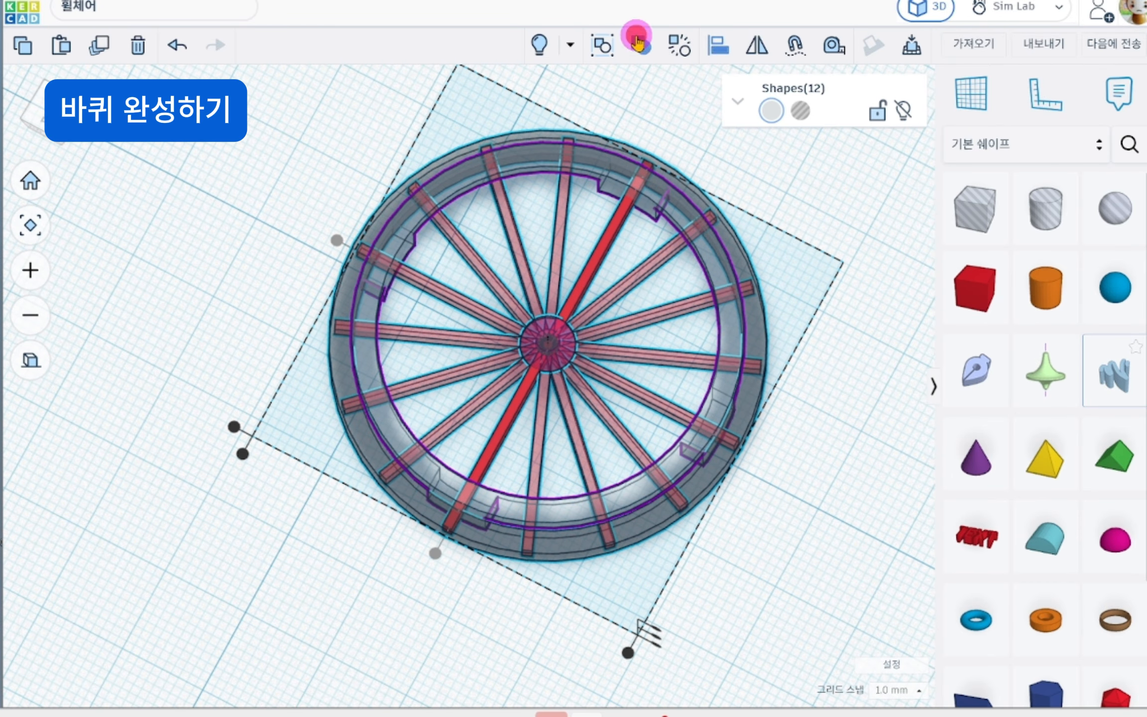
click(637, 40)
Turn off the transparency and color the regrouped spoked wheel black.
right_drag(704, 156, 784, 117)
key(t)
click(679, 469)
click(787, 147)
click(963, 345)
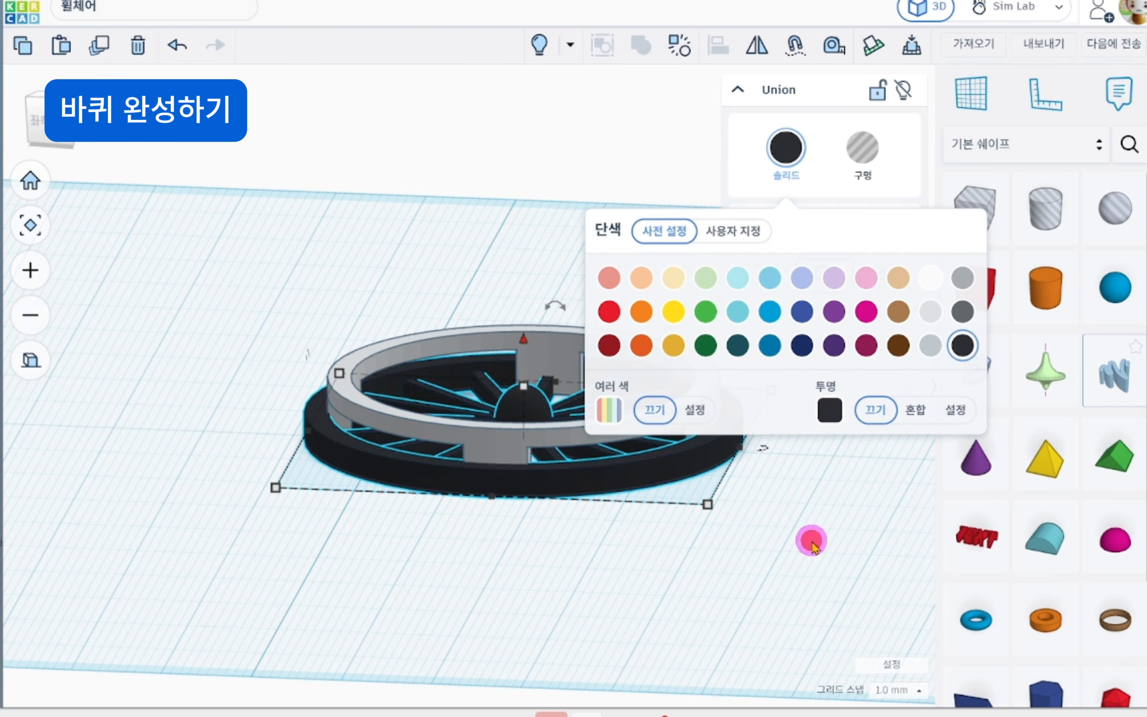
Unlock the push ring and group it with the spoked wheel into one object.
key(ctrl+a)
right_drag(854, 388, 839, 427)
click(883, 113)
drag(774, 539, 565, 378)
key(ctrl+g)
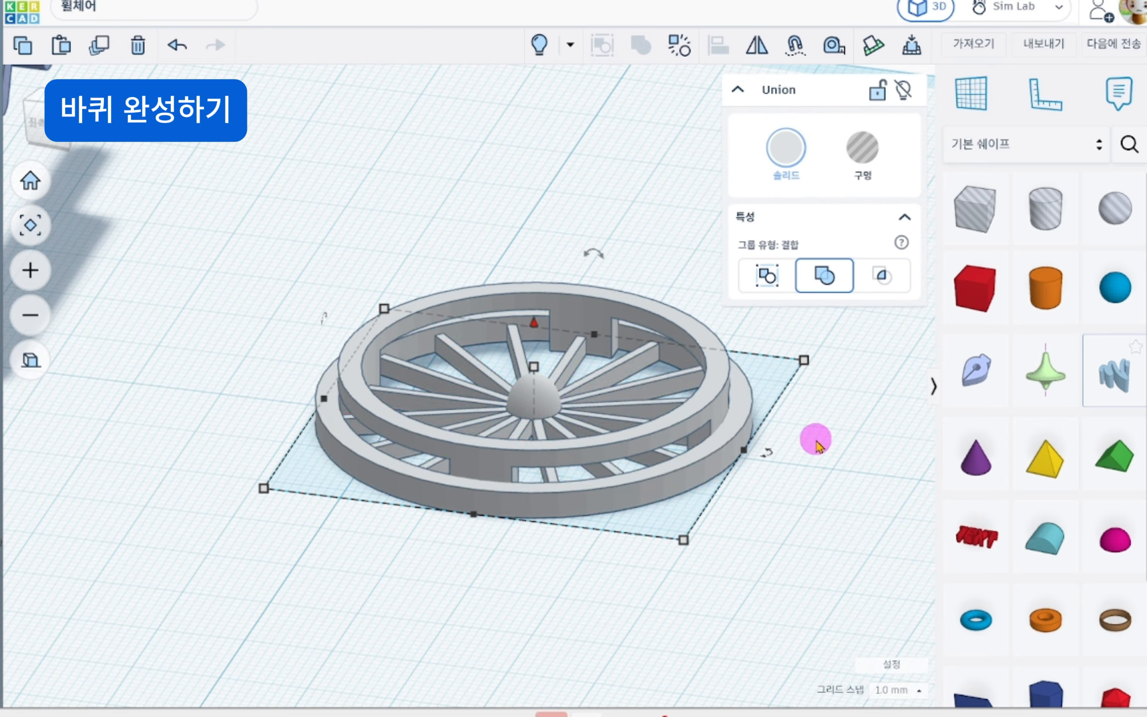
Turn on multicolor for the grouped spoked wheel and push ring.
click(793, 163)
click(699, 416)
click(706, 438)
Rotate the spoked wheel upright and position it against the frame at the rear axle, outside the armrest.
scroll(704, 430, down, 5)
right_drag(705, 430, 647, 399)
click(553, 373)
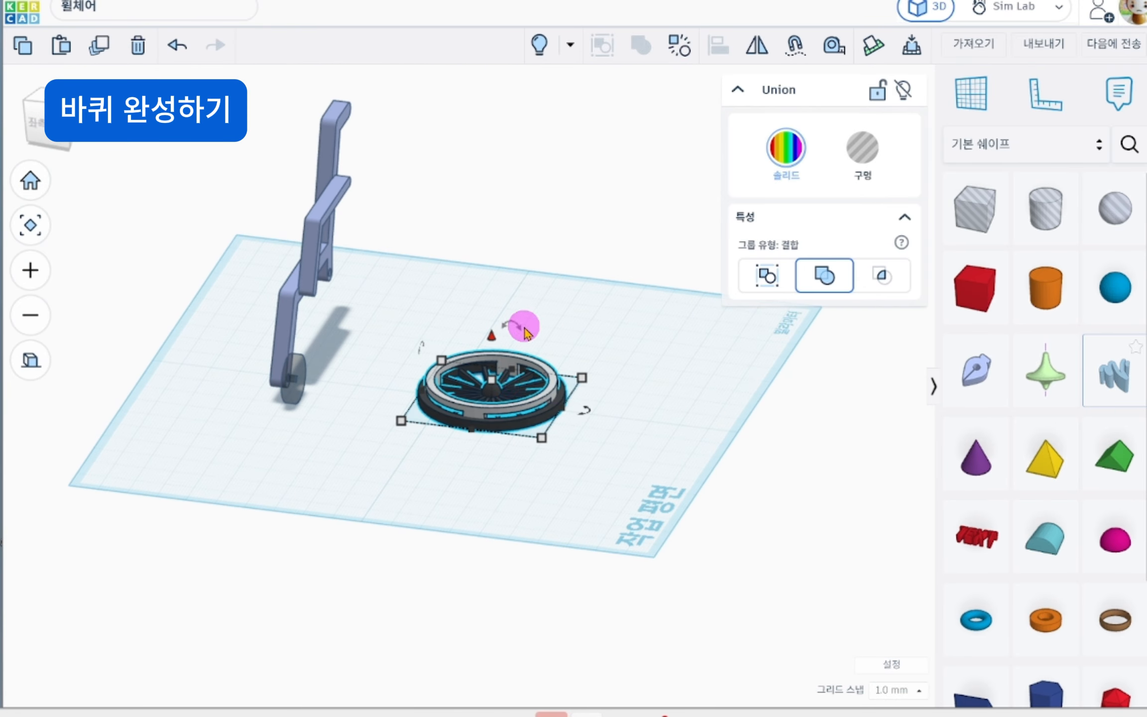
drag(521, 326, 574, 364)
right_drag(588, 388, 601, 518)
drag(490, 398, 335, 329)
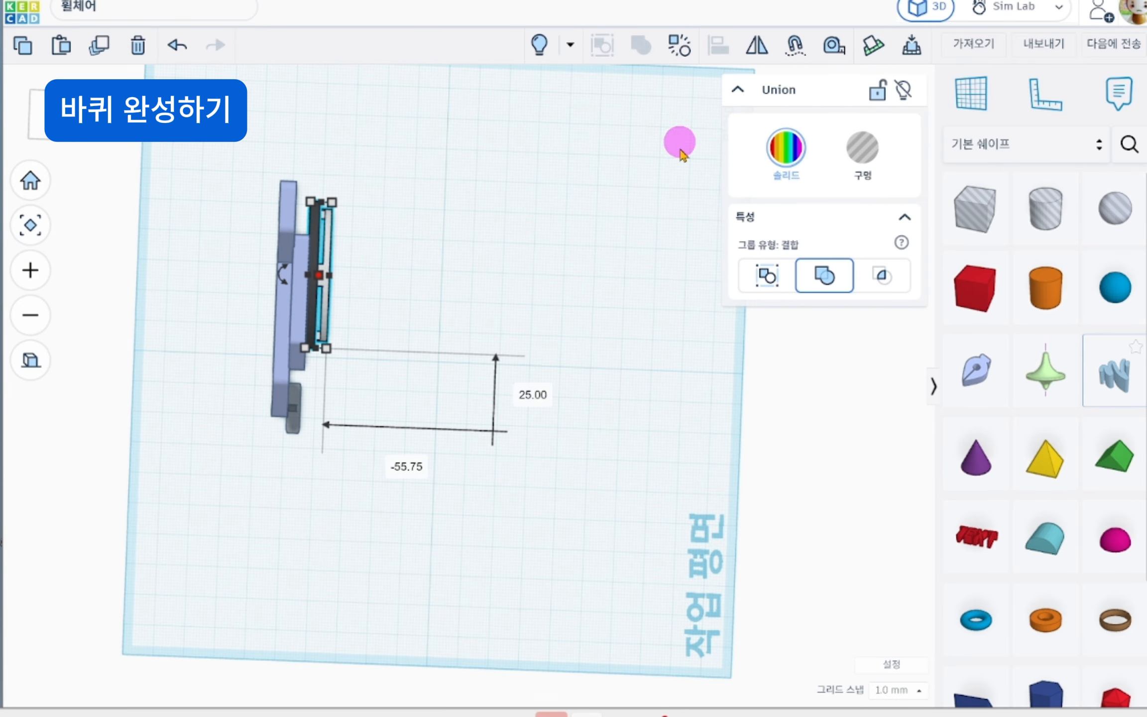
right_drag(679, 149, 415, 266)
scroll(646, 415, up, 5)
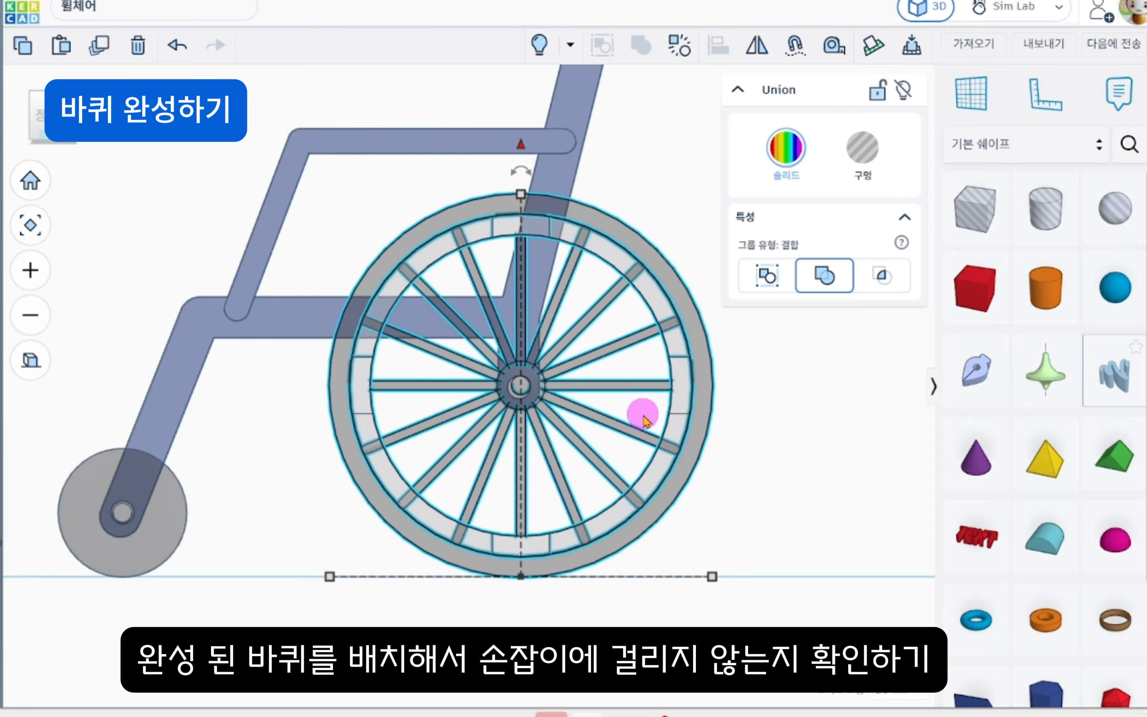
click(883, 542)
scroll(776, 488, down, 2)
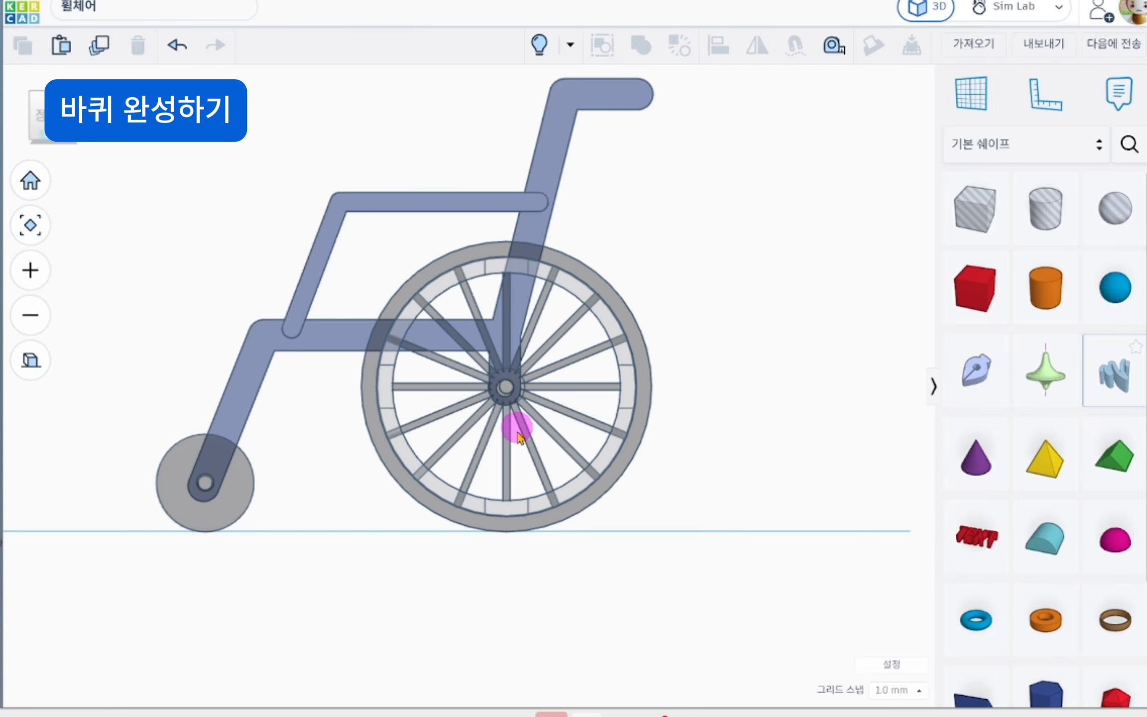
Move the frame together with its wheels across the workplane to make room for the opposite side.
right_drag(320, 459, 620, 538)
scroll(620, 537, down, 2)
key(ctrl+a)
drag(435, 441, 747, 478)
middle_drag(778, 506, 707, 466)
scroll(647, 478, up, 1)
Place the ruler at the frame's inner front corner and flip it toward the empty side.
click(642, 470)
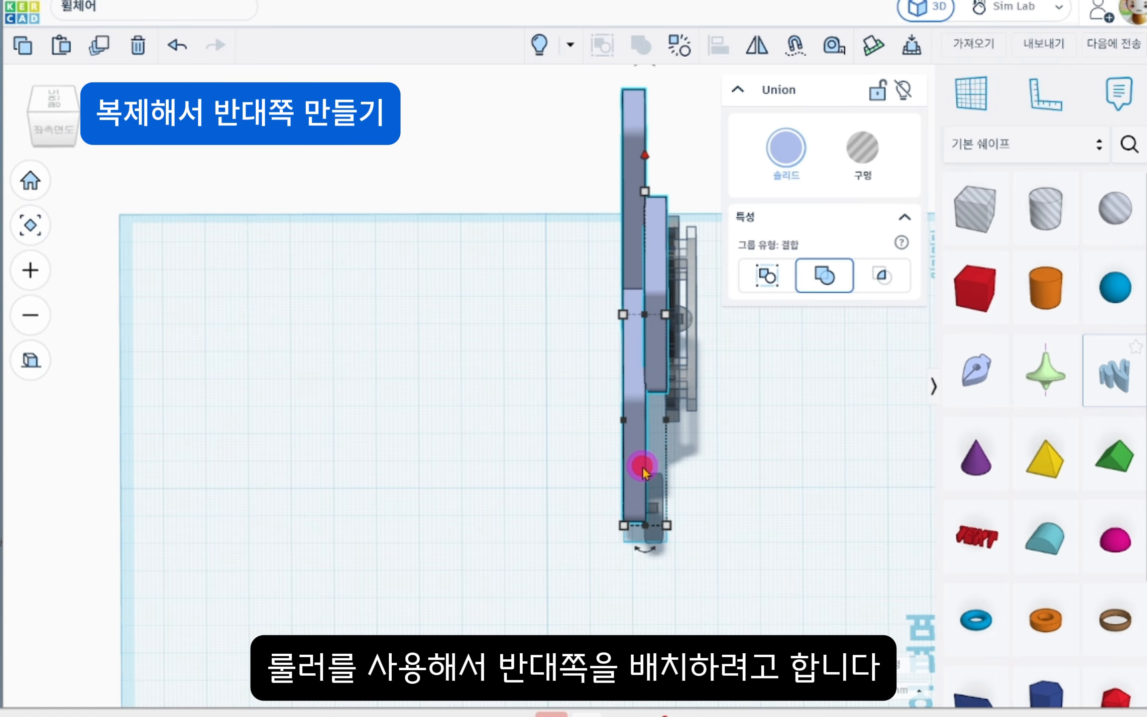
click(623, 526)
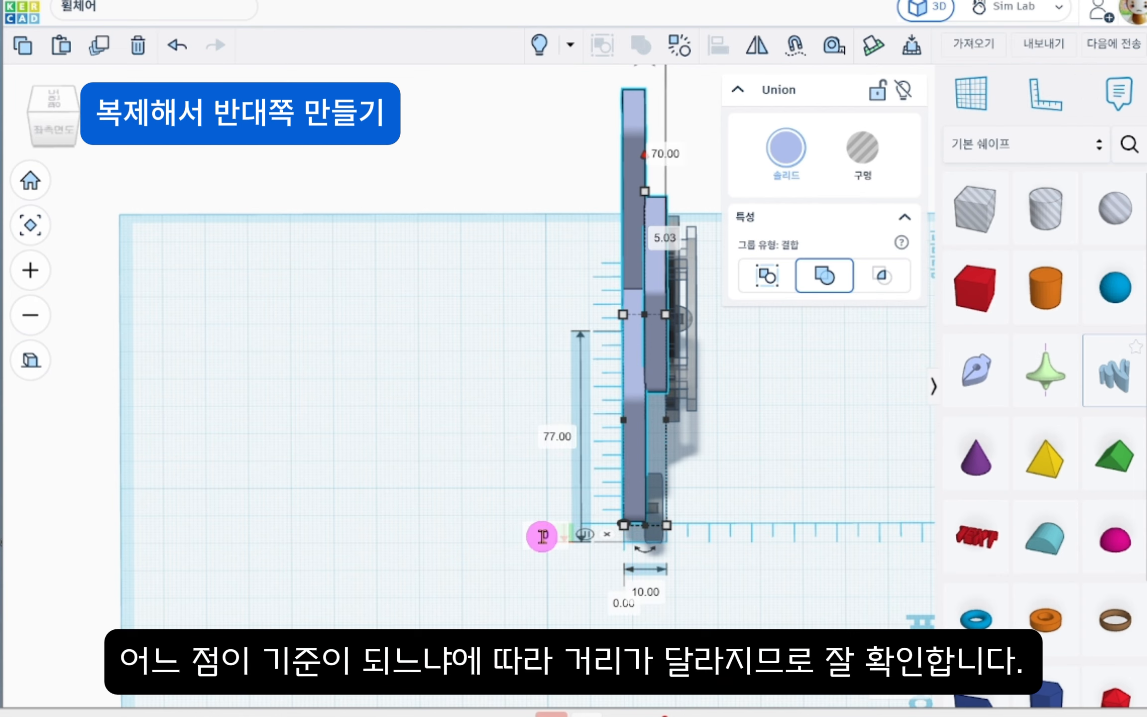
click(446, 591)
right_drag(446, 592, 504, 612)
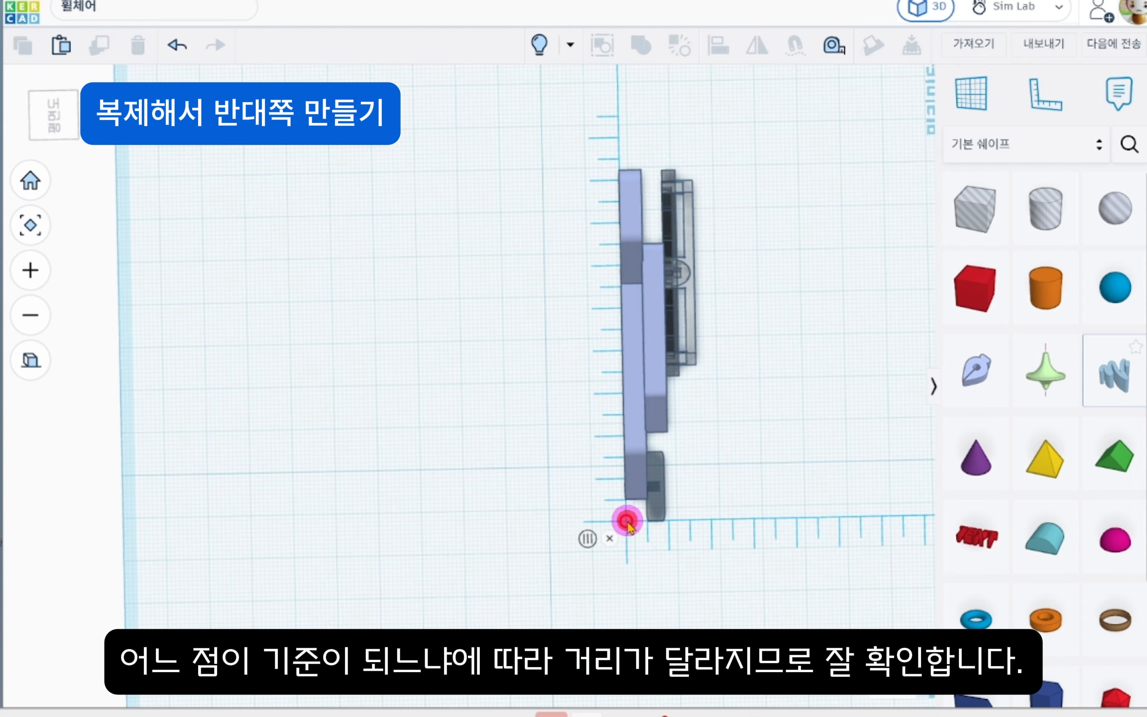
drag(628, 531, 590, 597)
Mirror a duplicate of the bundled frame and wheels and place it 35 mm from the original side.
drag(625, 442, 672, 119)
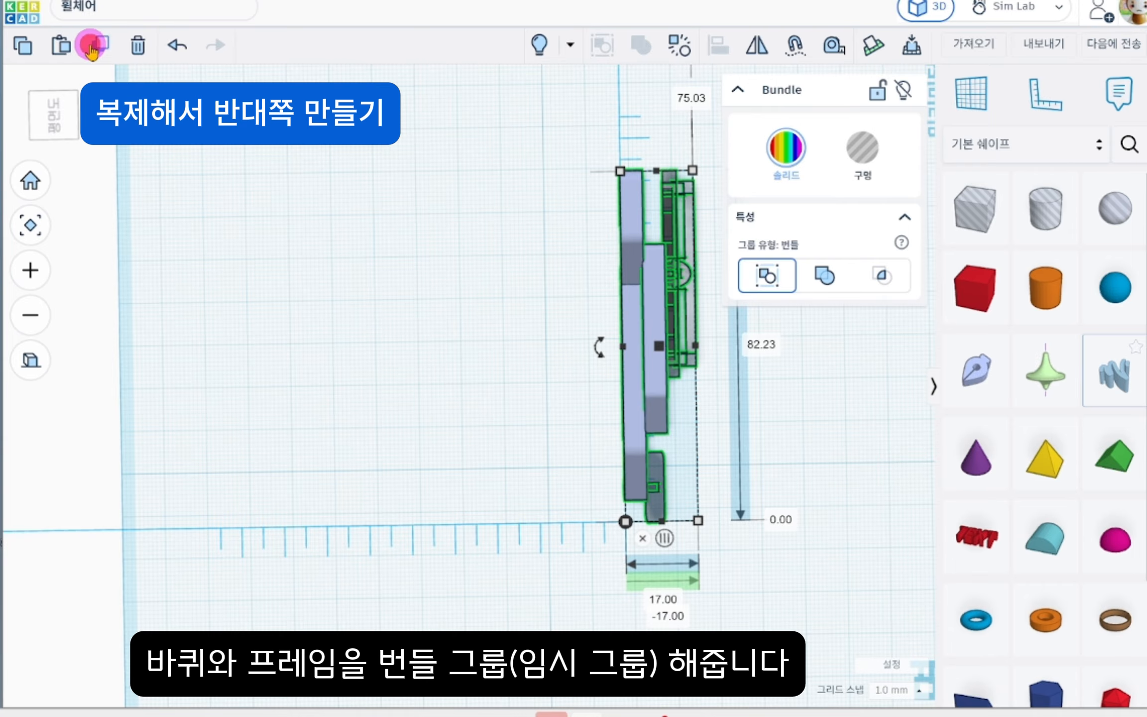
click(757, 47)
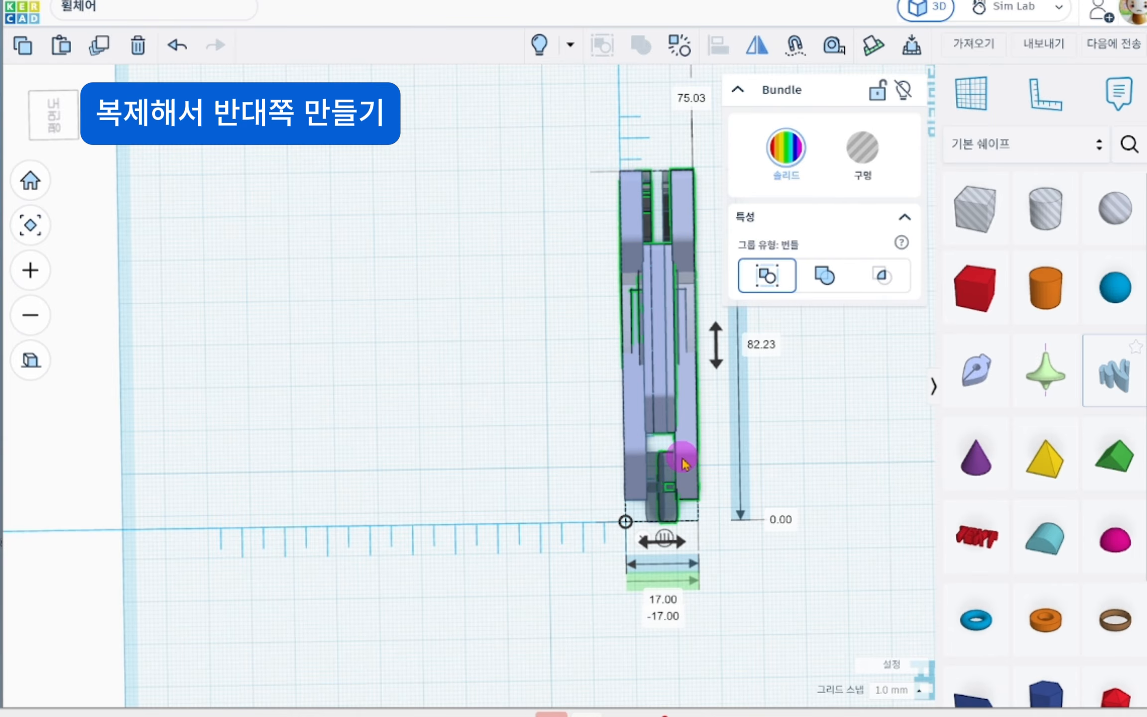
drag(683, 463, 462, 471)
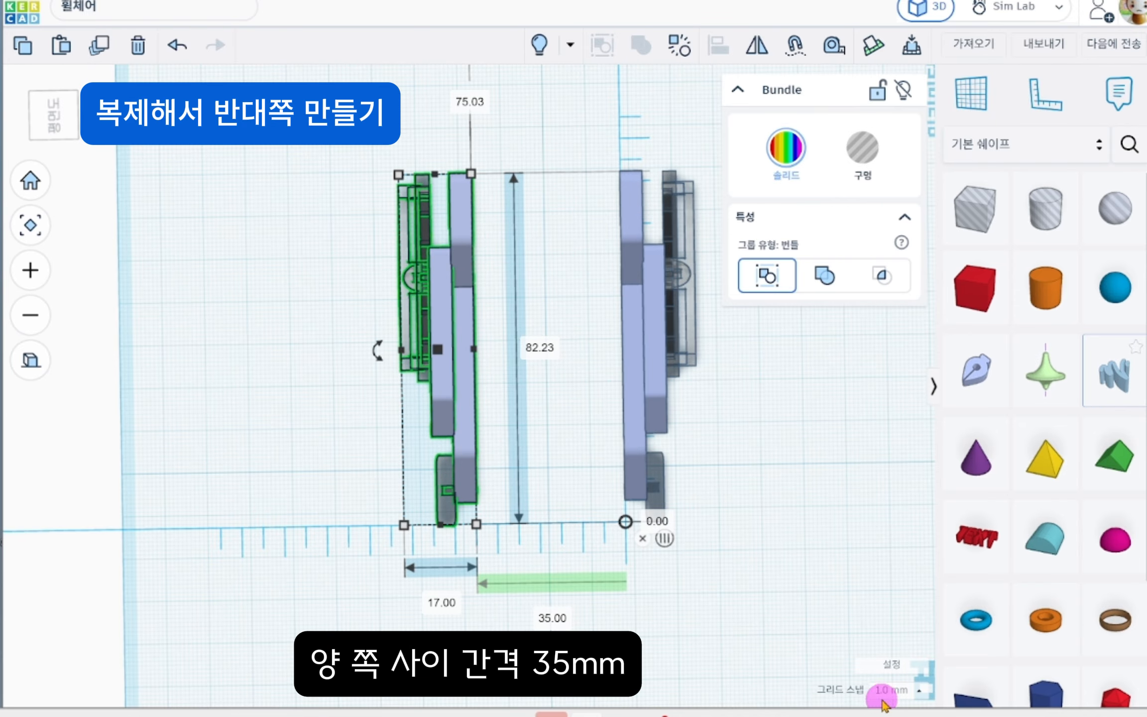
click(784, 550)
Create a sketch extrusion for a crossbar joining the two side frames near the front of the seat.
right_drag(784, 551, 658, 441)
click(642, 442)
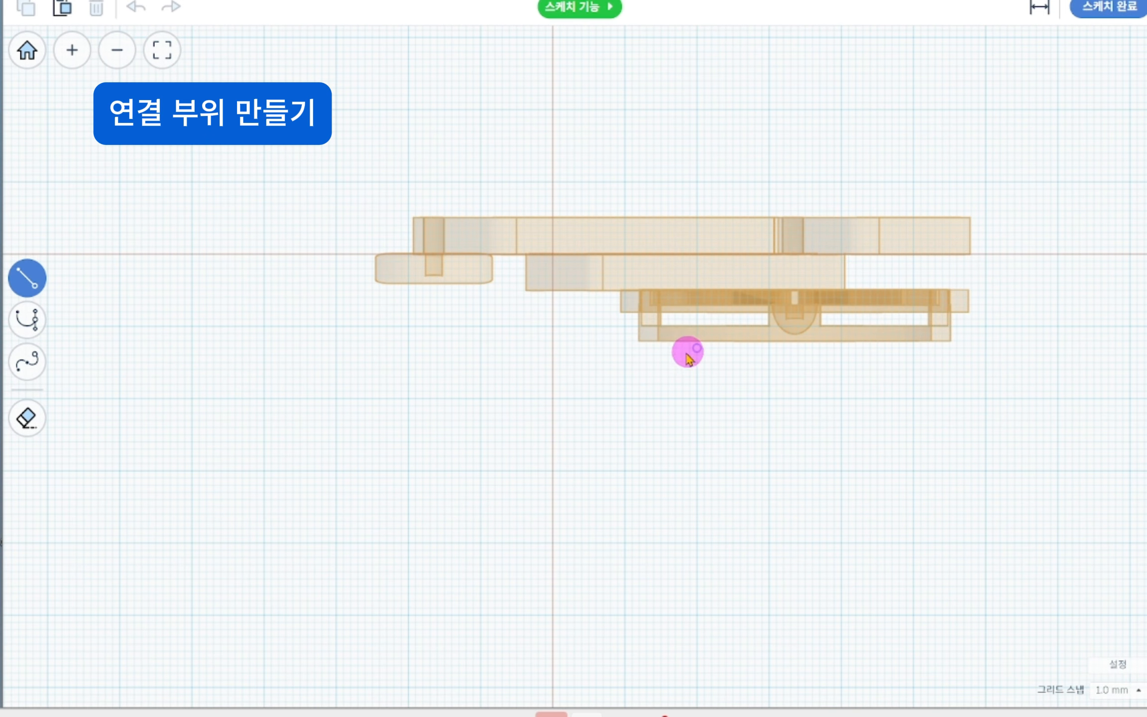
middle_drag(657, 126, 679, 366)
scroll(678, 365, up, 1)
scroll(607, 179, up, 1)
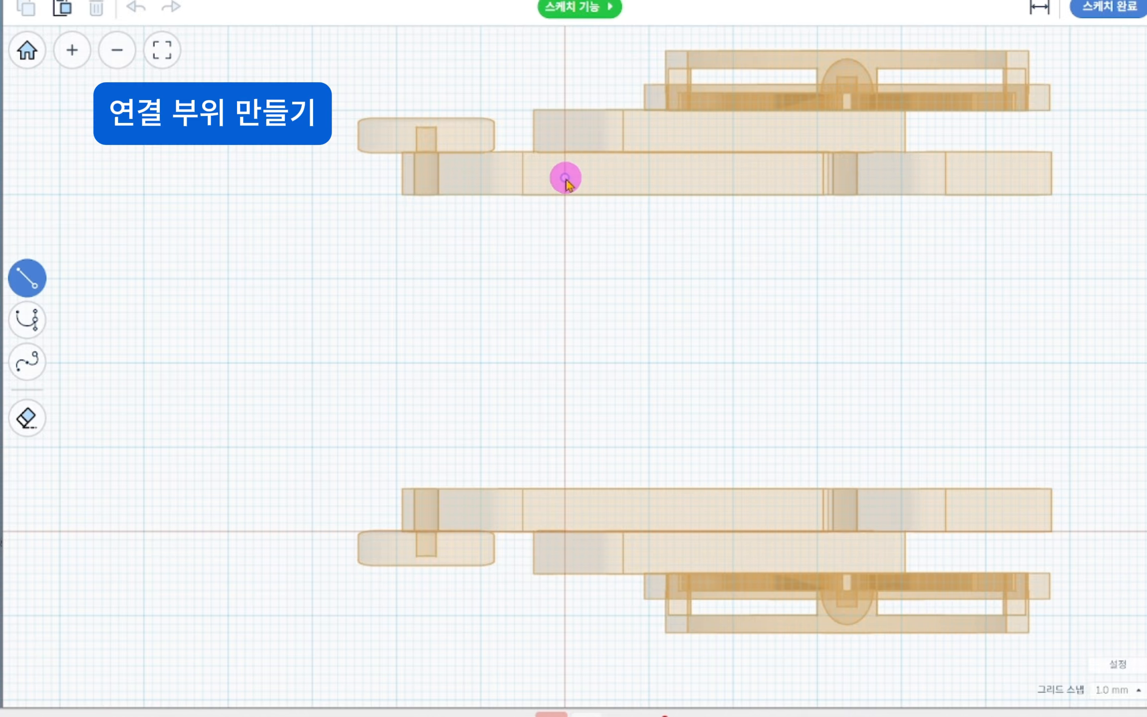
click(556, 507)
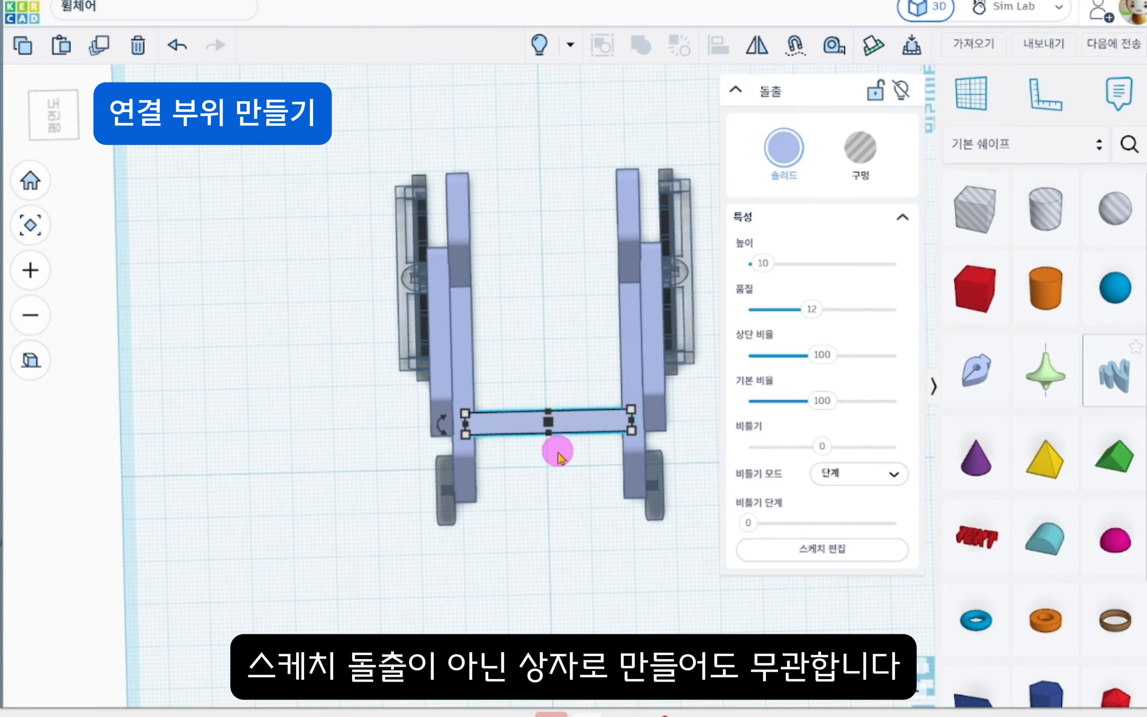
Set the crossbar's height to about 5 mm at seat level and duplicate it toward the rear of the frame.
mouse_move(558, 450)
mouse_down()
mouse_move(548, 259)
mouse_move(555, 331)
mouse_up()
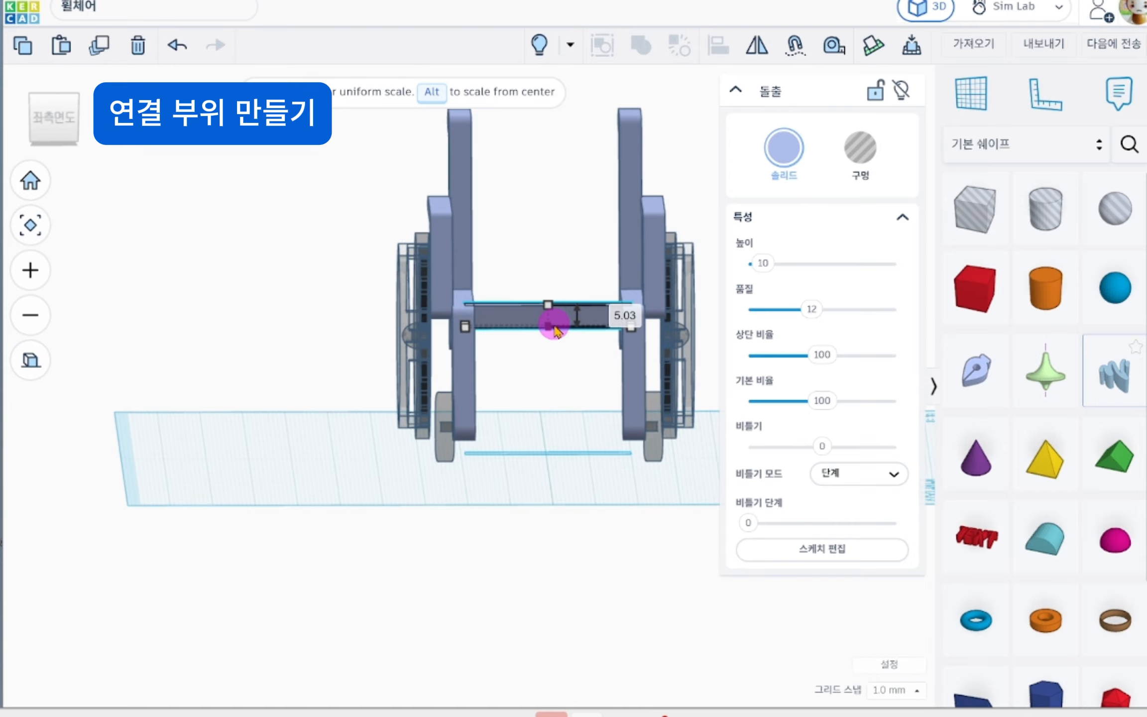
middle_drag(640, 353, 574, 409)
scroll(574, 397, up, 1)
right_drag(543, 289, 540, 513)
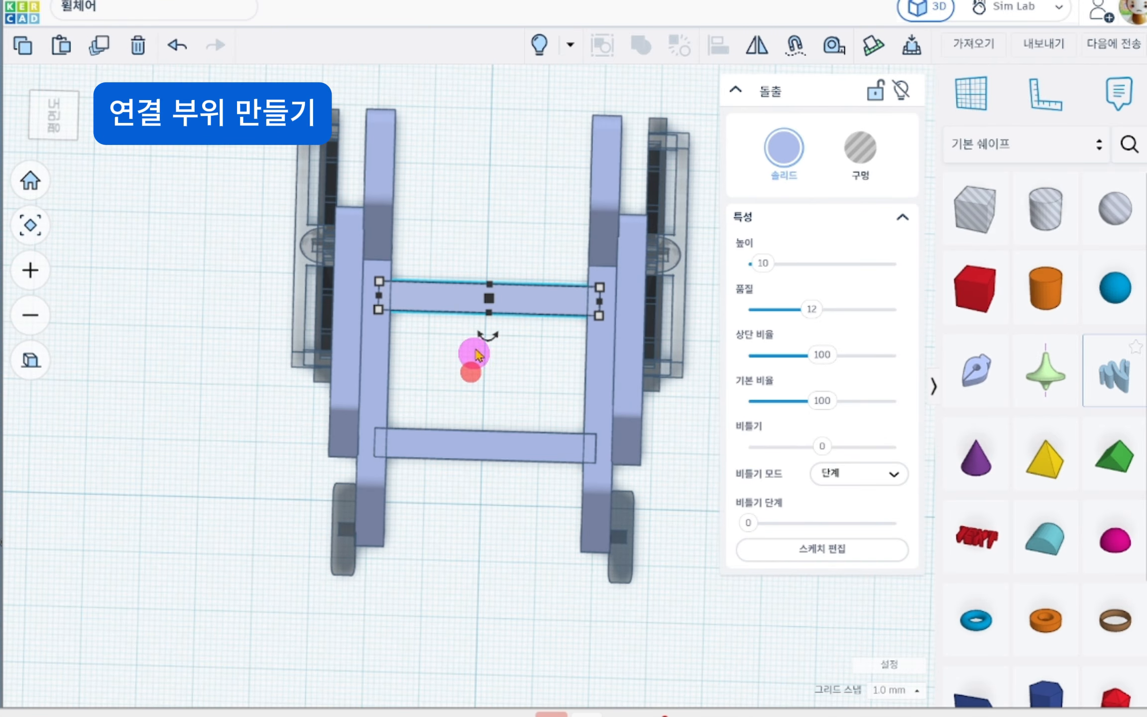
right_drag(475, 354, 522, 466)
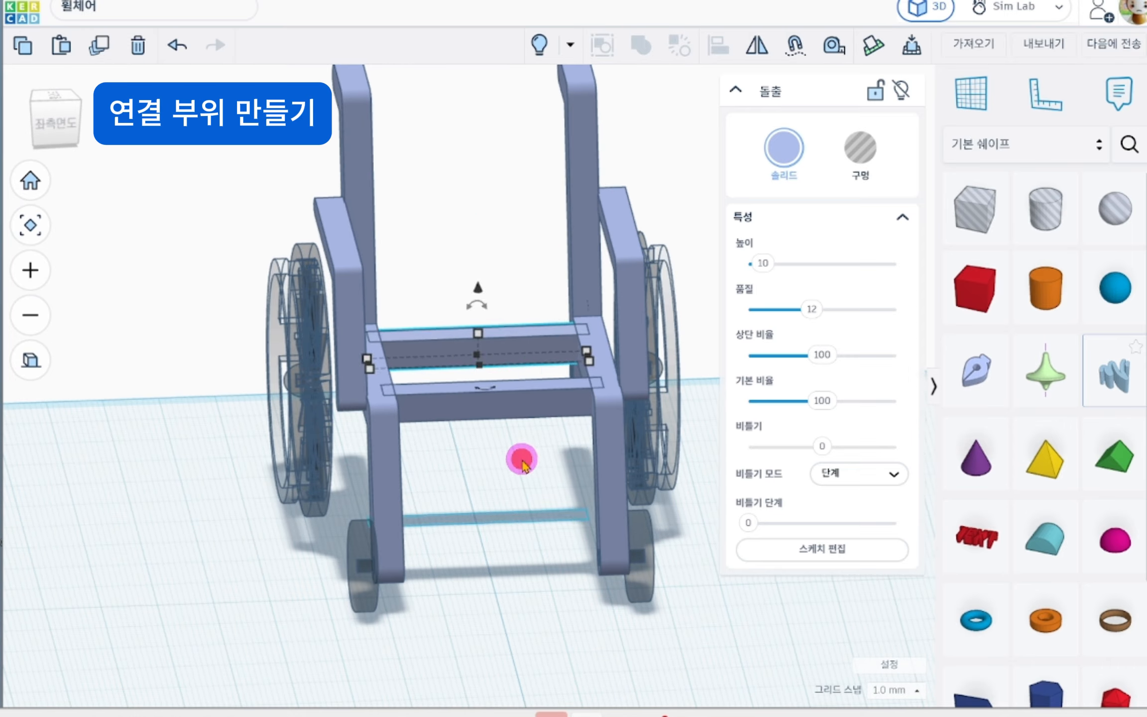
Ungroup the two mirrored halves to separate the wheels from the side frames.
click(325, 340)
shift+click(628, 253)
click(691, 38)
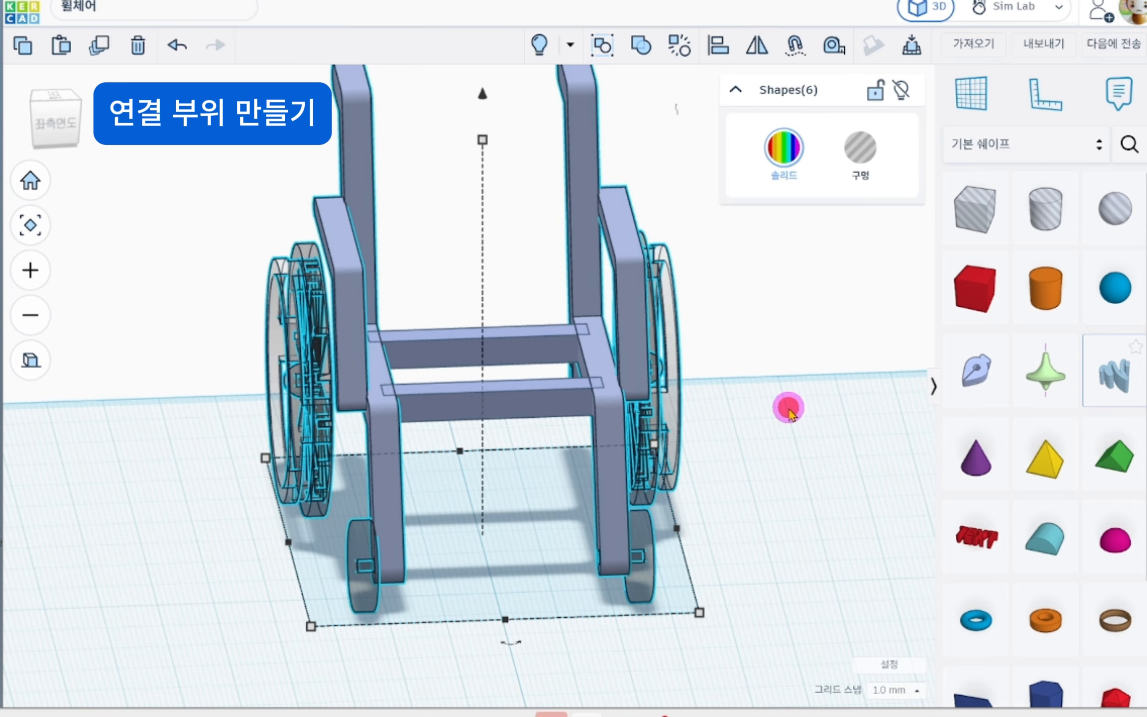
click(789, 408)
Group the two side frames and both crossbars into one frame.
click(627, 412)
click(612, 430)
shift+click(380, 457)
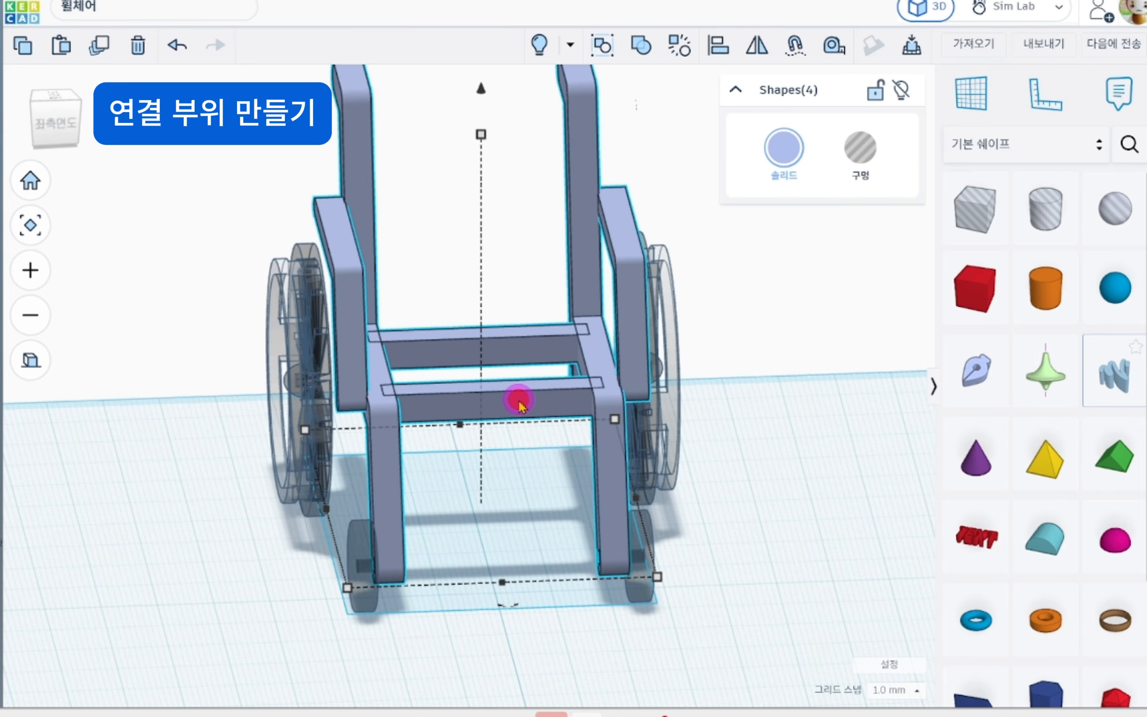
click(654, 56)
Place a box on the seat rails and size it 43 mm wide by about 39 mm deep.
right_drag(520, 471, 553, 541)
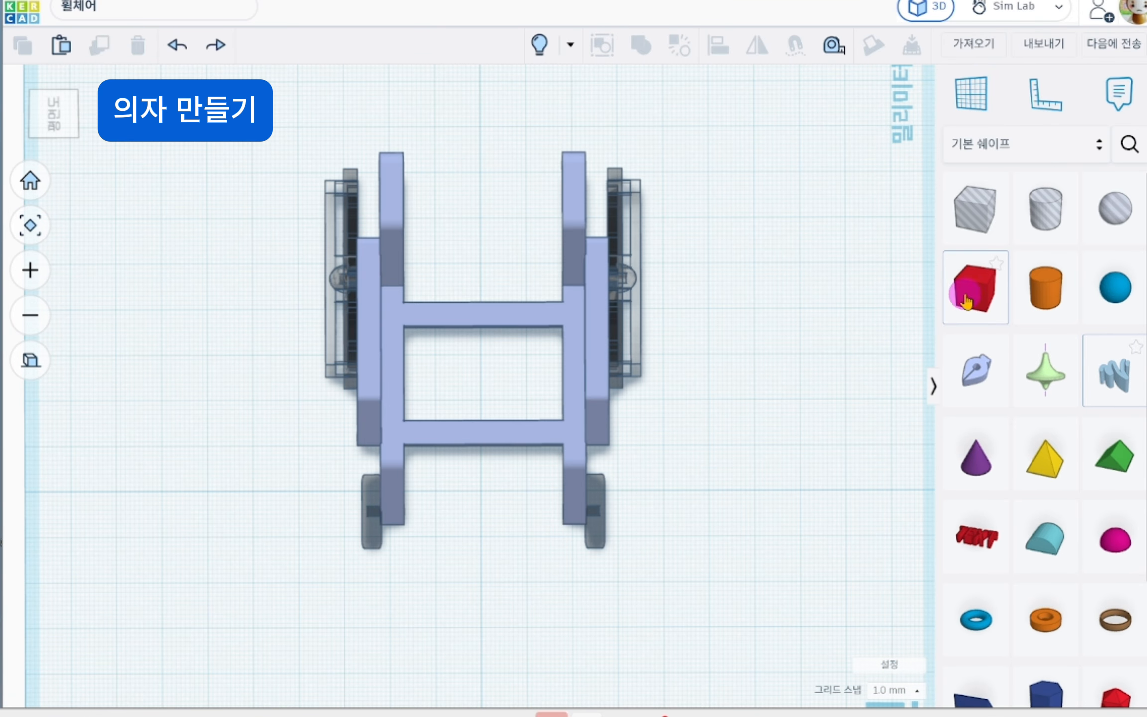
drag(966, 302, 456, 424)
drag(609, 420, 591, 426)
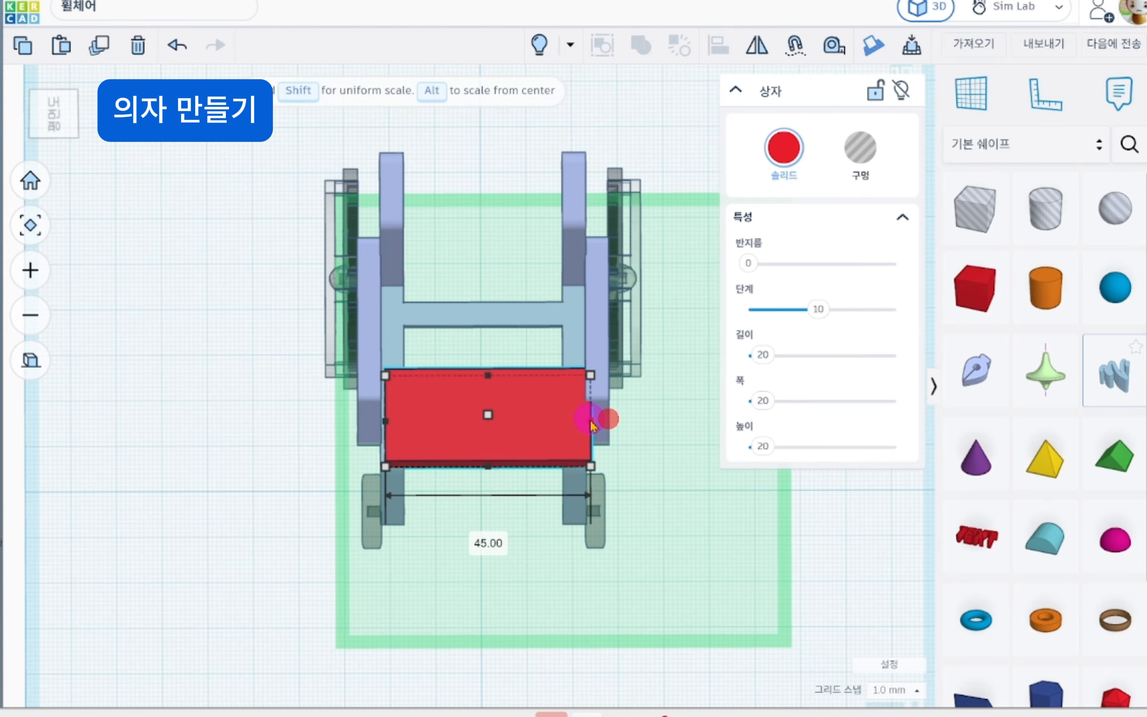
right_drag(533, 346, 565, 448)
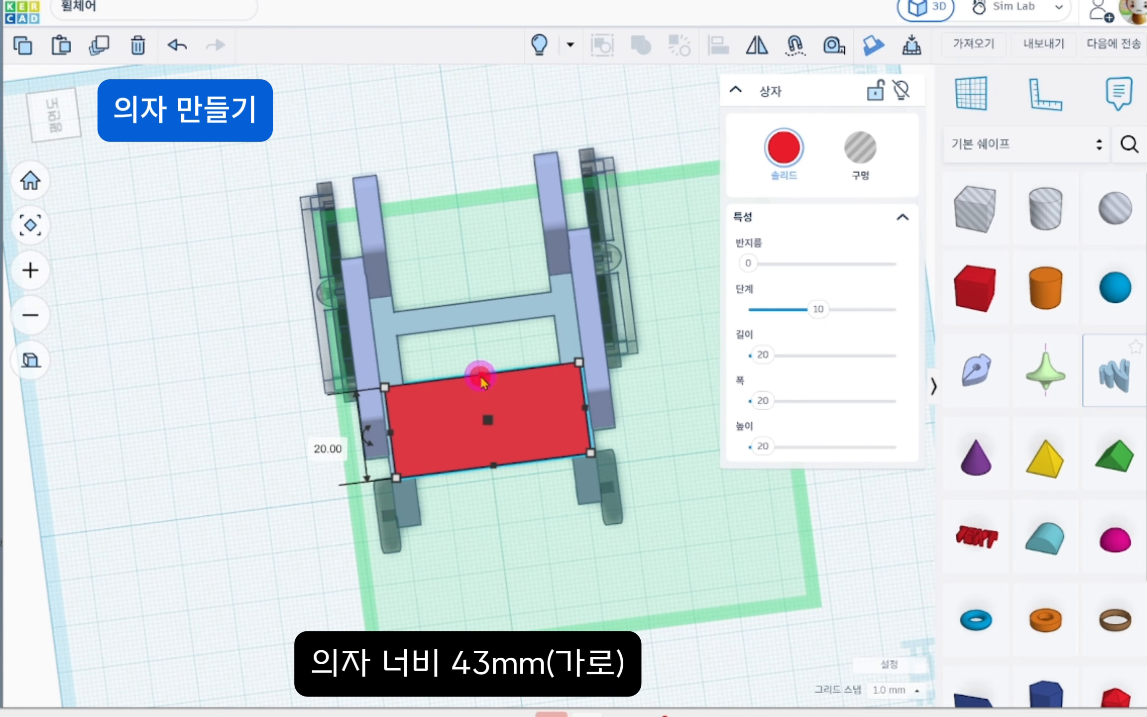
drag(481, 374, 468, 297)
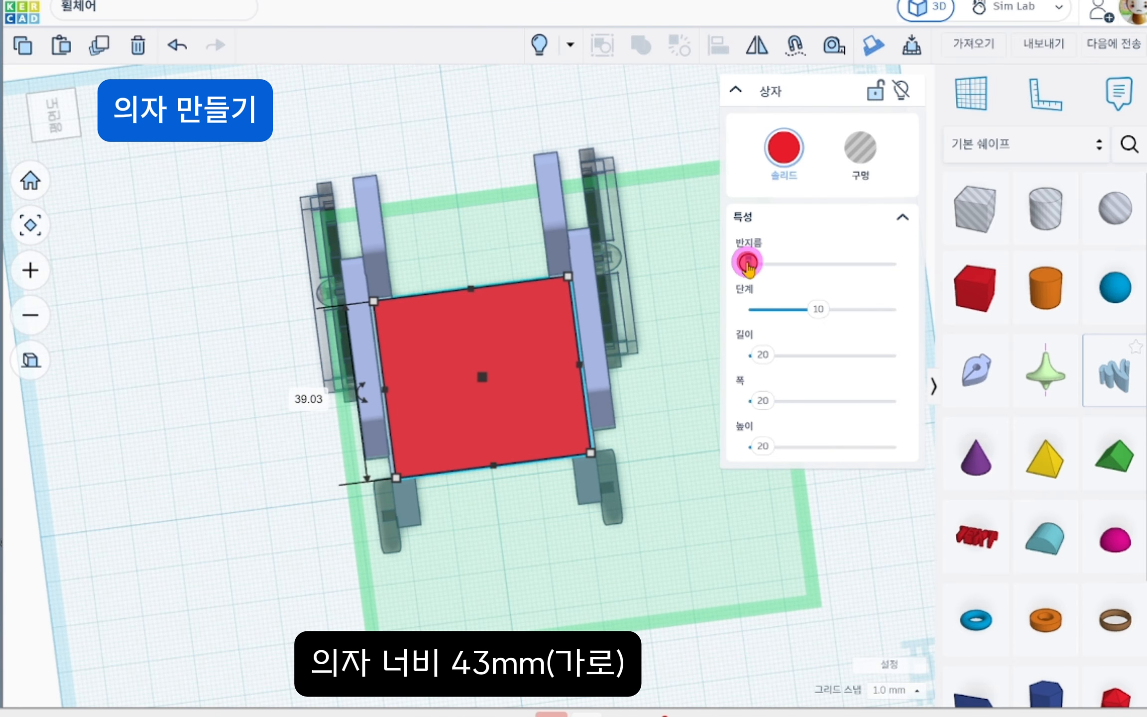
Round the seat box with a radius of 2 and reduce its height to a thin seat plate.
drag(747, 264, 763, 263)
right_drag(525, 476, 503, 296)
drag(487, 288, 497, 356)
right_drag(498, 356, 569, 385)
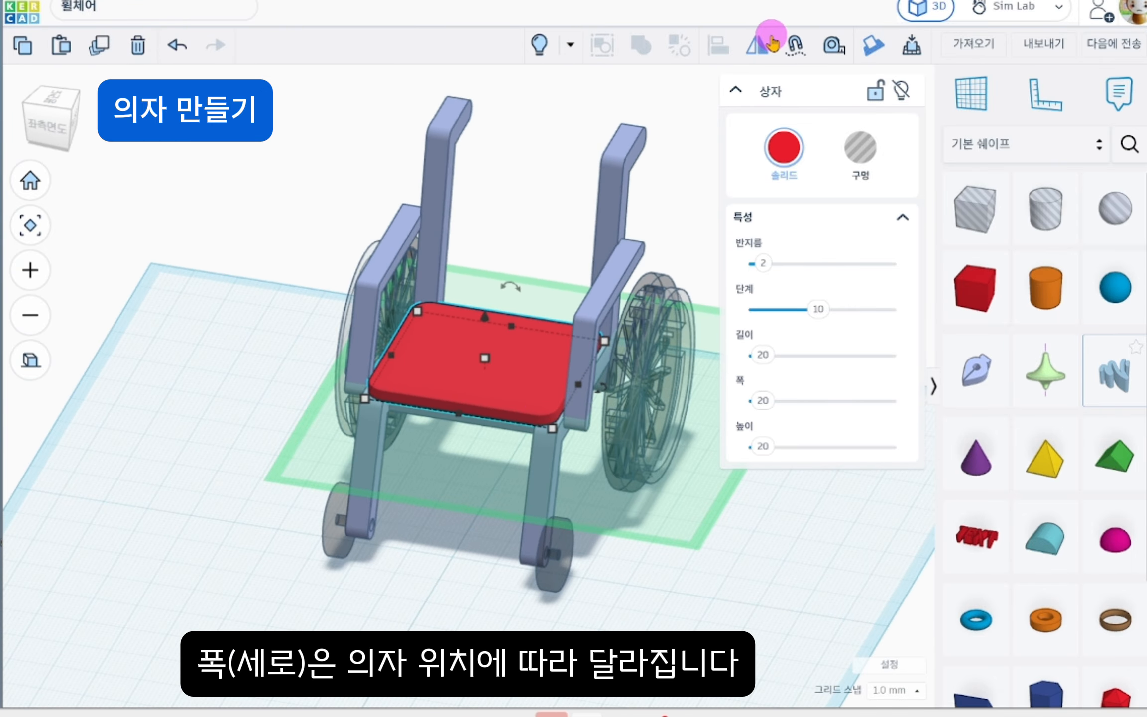
Duplicate the seat plate and attach the copy to the slanted rear posts as the backrest.
click(99, 45)
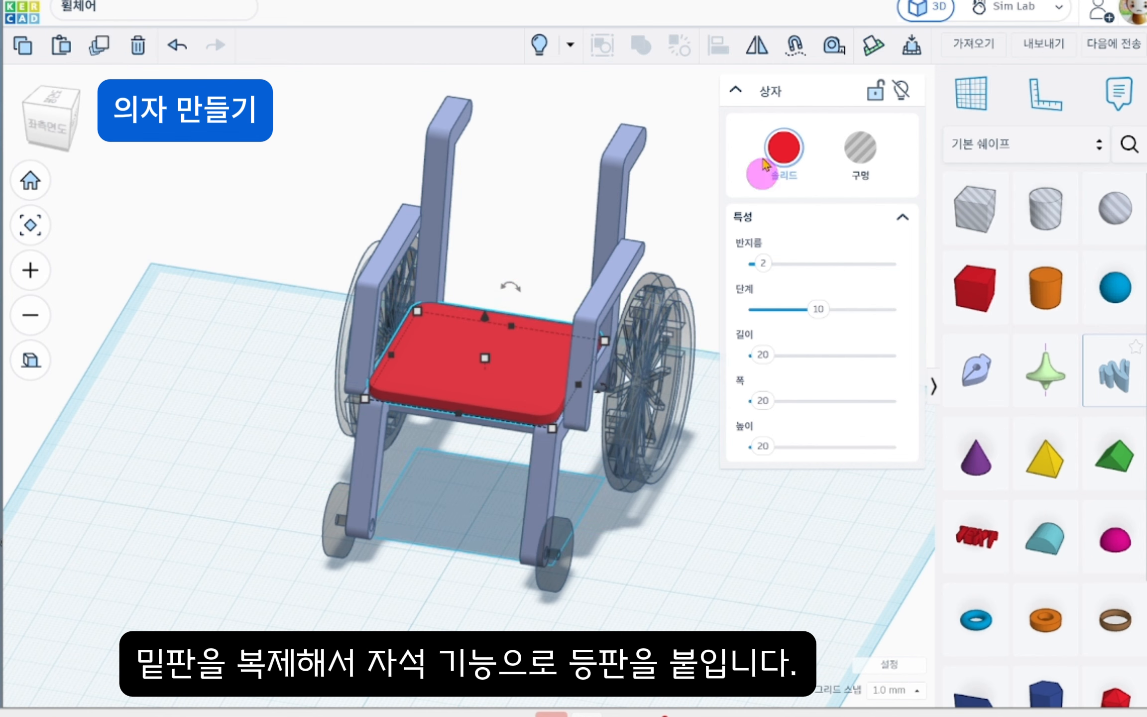
drag(484, 378, 488, 280)
key(w)
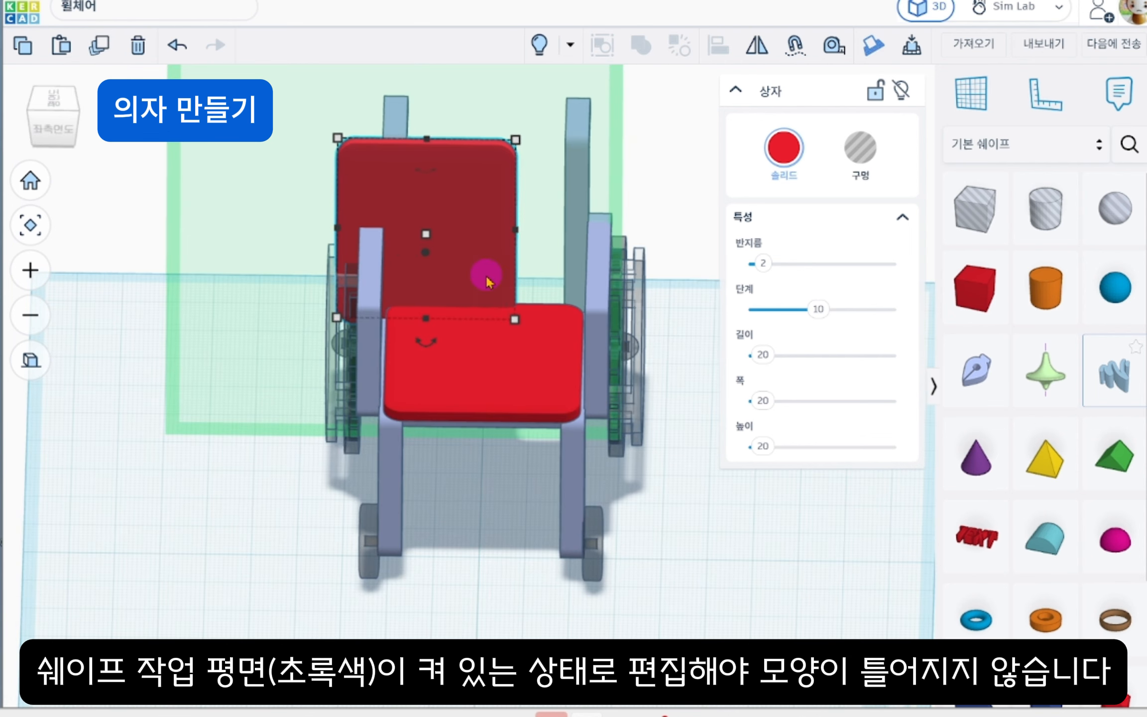
Move the backrest between the rear posts, lower its upper edge and set its width to 43 mm.
key(Right)
key(Right)
key(Right)
drag(481, 140, 481, 180)
click(558, 358)
click(485, 363)
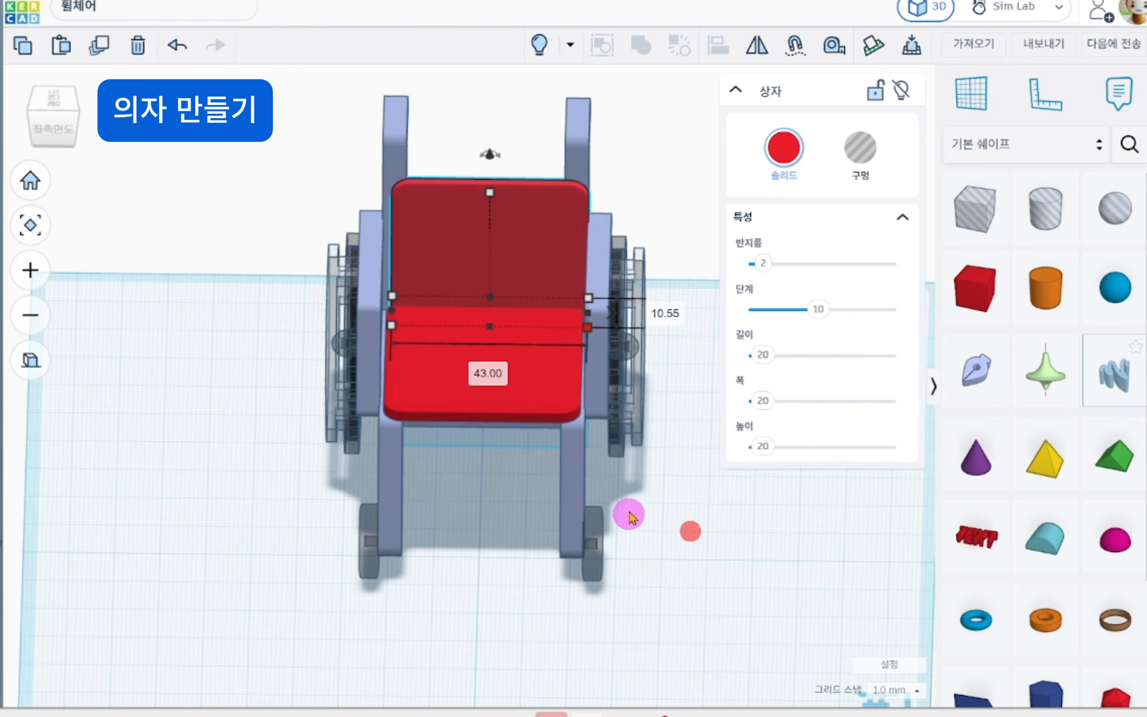
Align all wheelchair parts on their common center line across the width.
click(573, 498)
scroll(496, 161, down, 2)
right_drag(497, 162, 512, 515)
key(ctrl+a)
key(l)
click(470, 209)
click(472, 264)
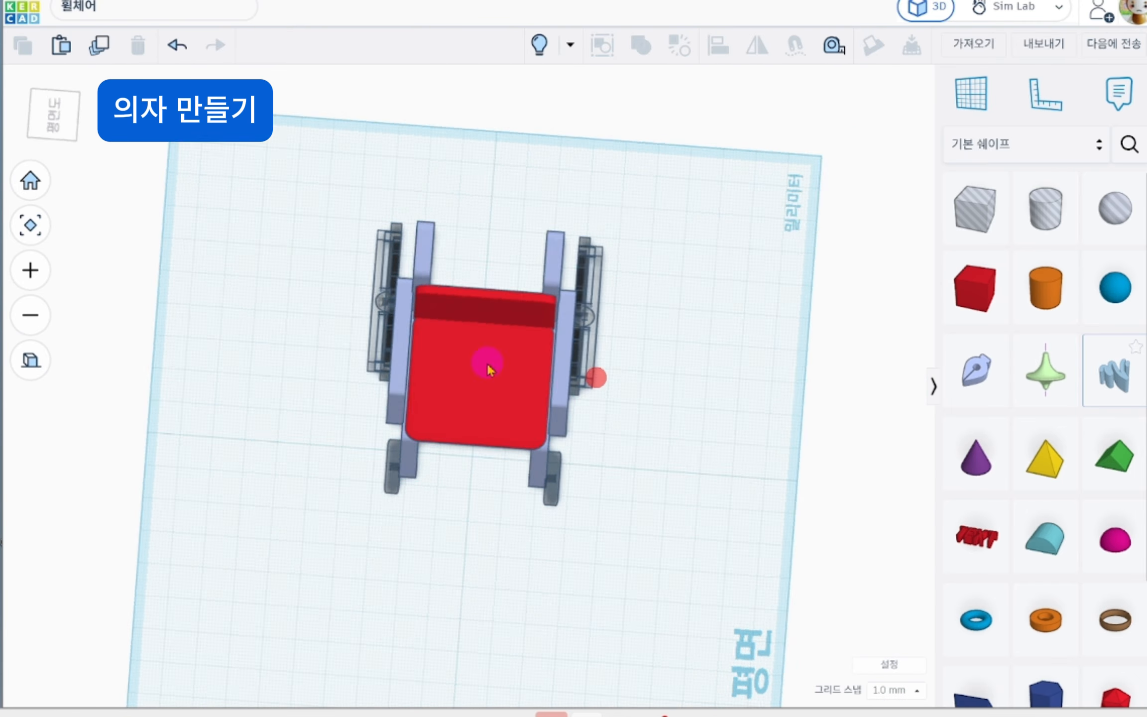
Hide the large and small wheels so only the frame, seat and backrest are shown.
right_drag(486, 363, 378, 259)
click(653, 479)
shift+click(492, 502)
shift+click(304, 500)
click(900, 91)
right_drag(632, 428, 707, 394)
click(383, 480)
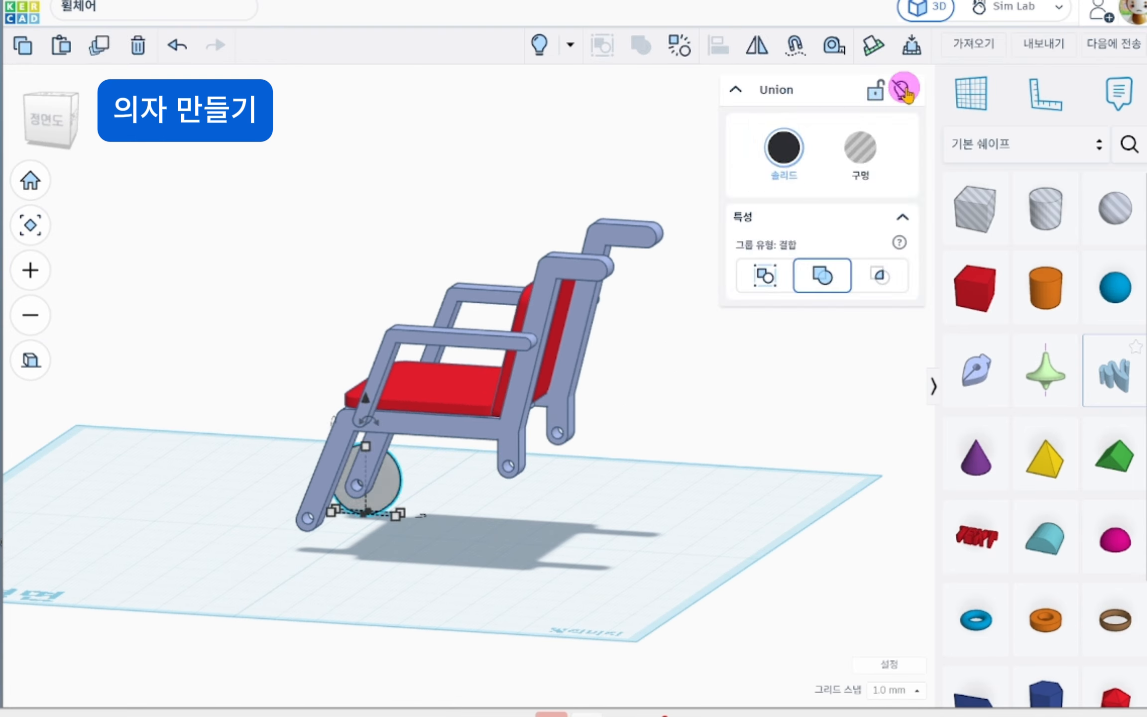
click(904, 90)
Make the frame transparent and adjust the backrest along the rear posts so it meets the seat's rear edge.
click(52, 119)
click(523, 418)
key(t)
scroll(662, 404, up, 3)
middle_drag(597, 369, 536, 448)
click(438, 351)
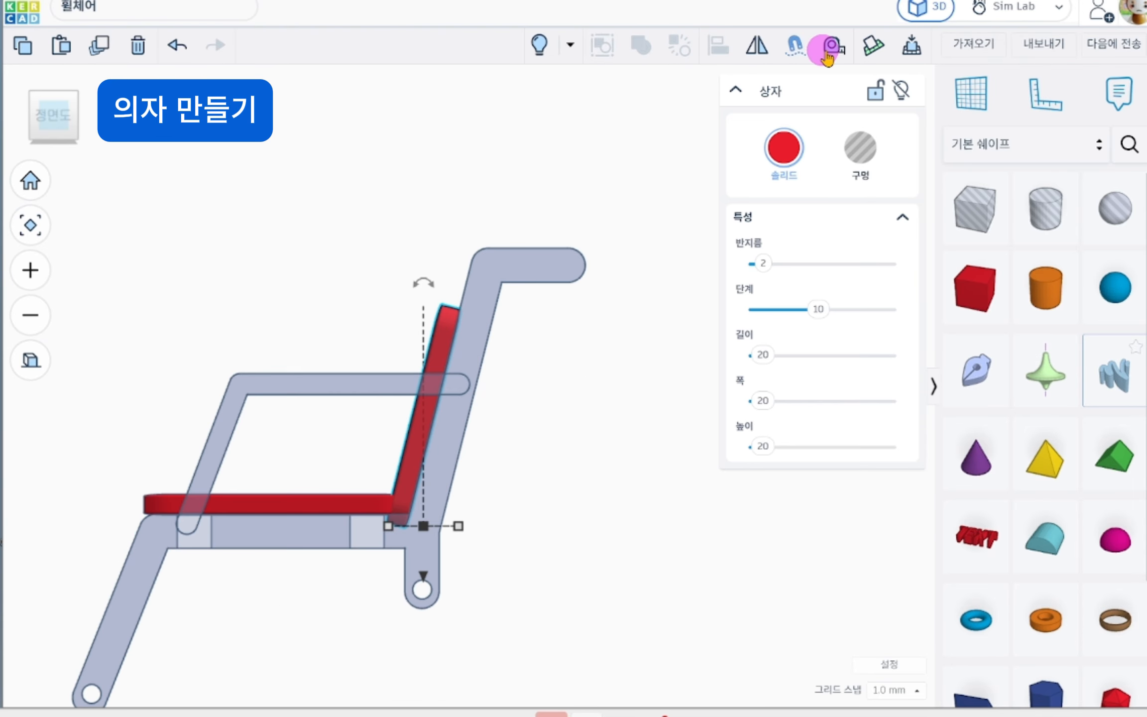
right_drag(508, 358, 585, 405)
click(67, 116)
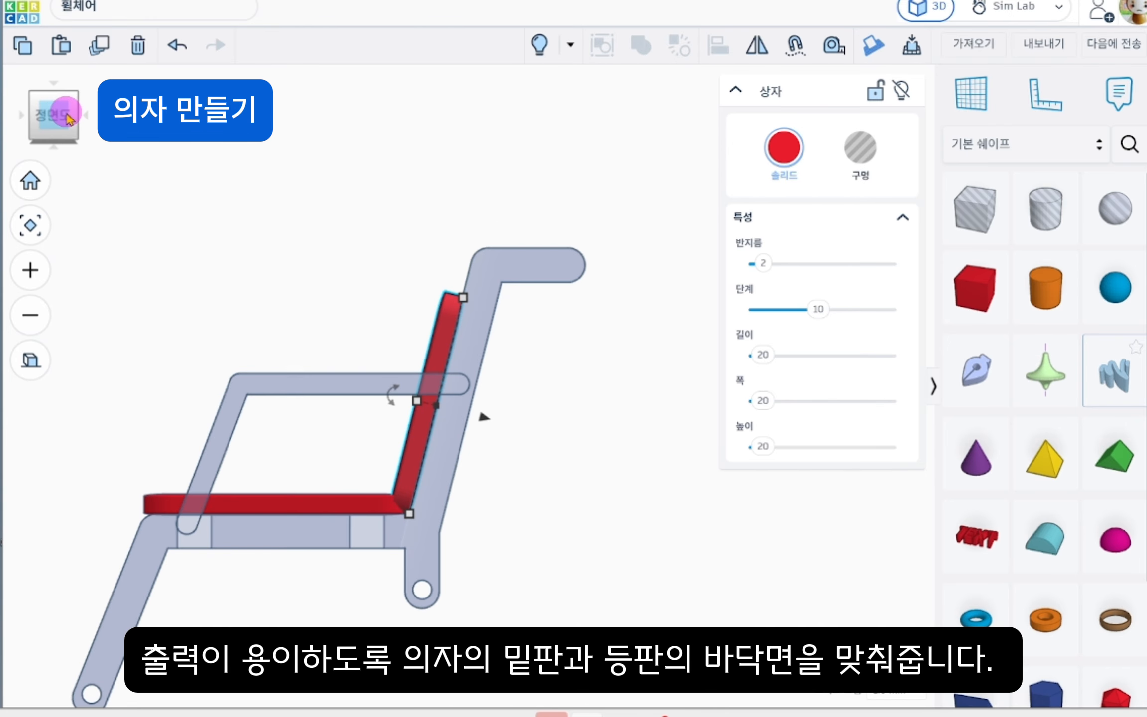
Align the undersides of the seat and backrest and group them into one object.
right_drag(563, 448, 574, 473)
click(377, 506)
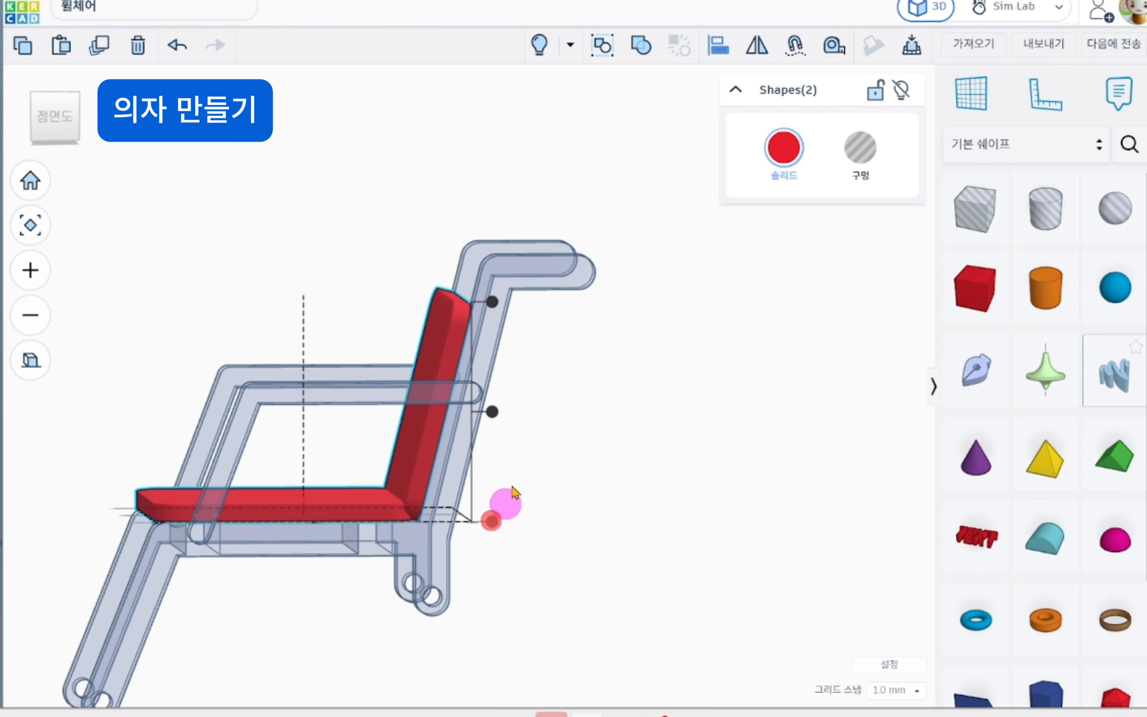
right_drag(432, 243, 548, 359)
click(641, 44)
Show all hidden wheels again and turn off the transparency of the wheelchair parts.
click(541, 44)
scroll(464, 551, down, 2)
right_drag(464, 551, 663, 605)
drag(315, 349, 638, 590)
key(t)
Color the grouped seat and backrest blue and the frame light gray.
click(668, 500)
click(515, 469)
click(798, 156)
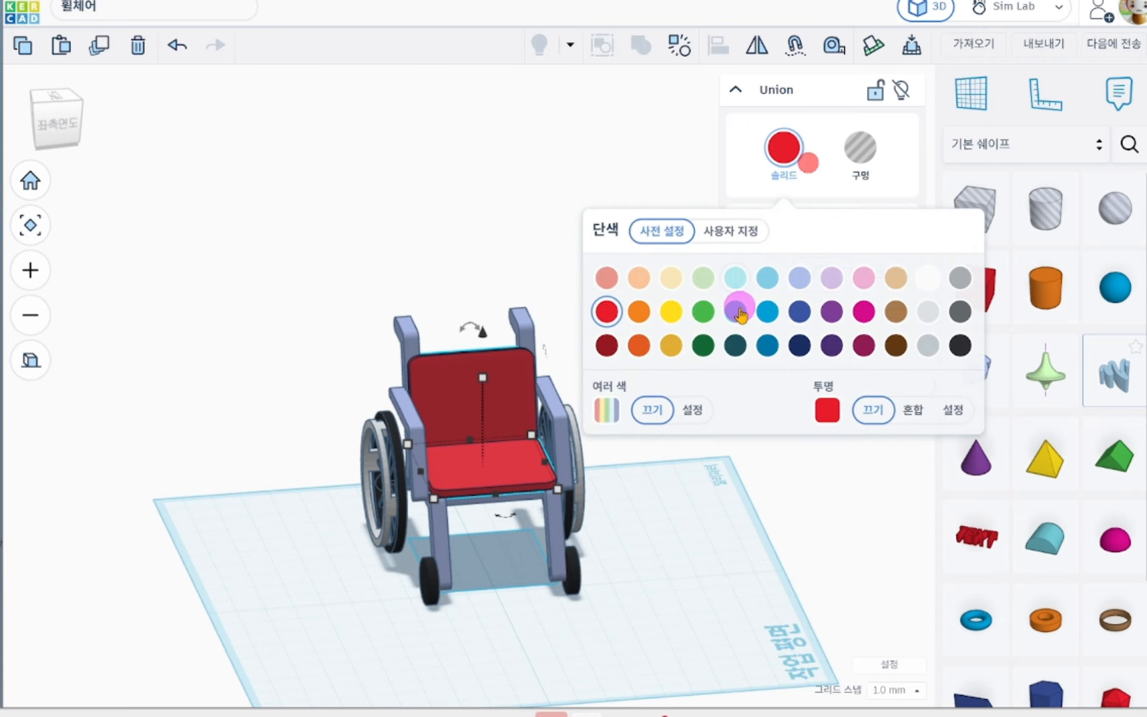
click(768, 311)
click(641, 515)
click(563, 543)
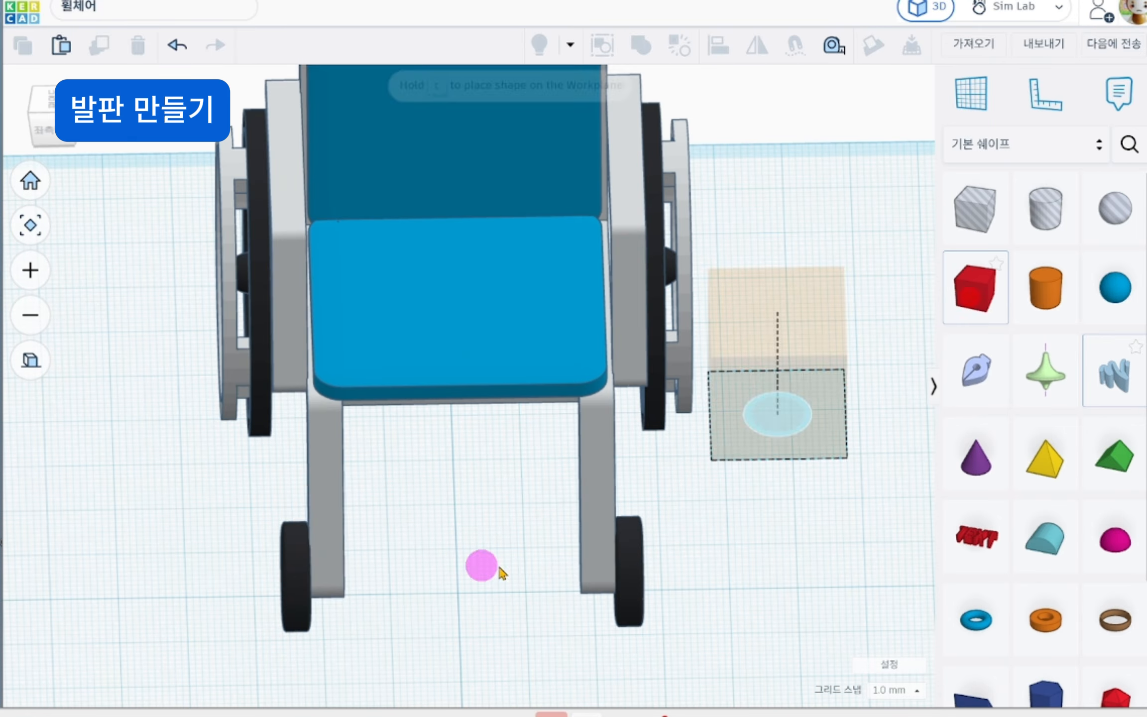
Place a box between the front legs and resize it into a thin footrest plate beside one leg's lower end.
drag(768, 473, 396, 620)
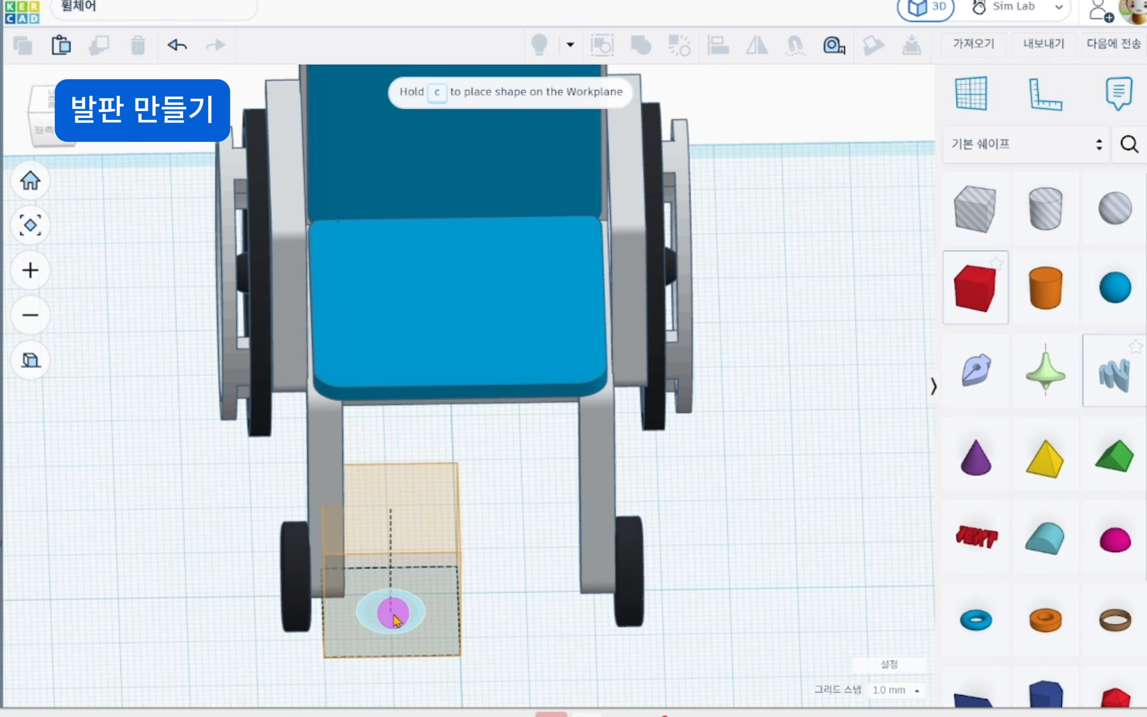
click(393, 615)
drag(390, 505, 394, 556)
right_drag(423, 508, 354, 546)
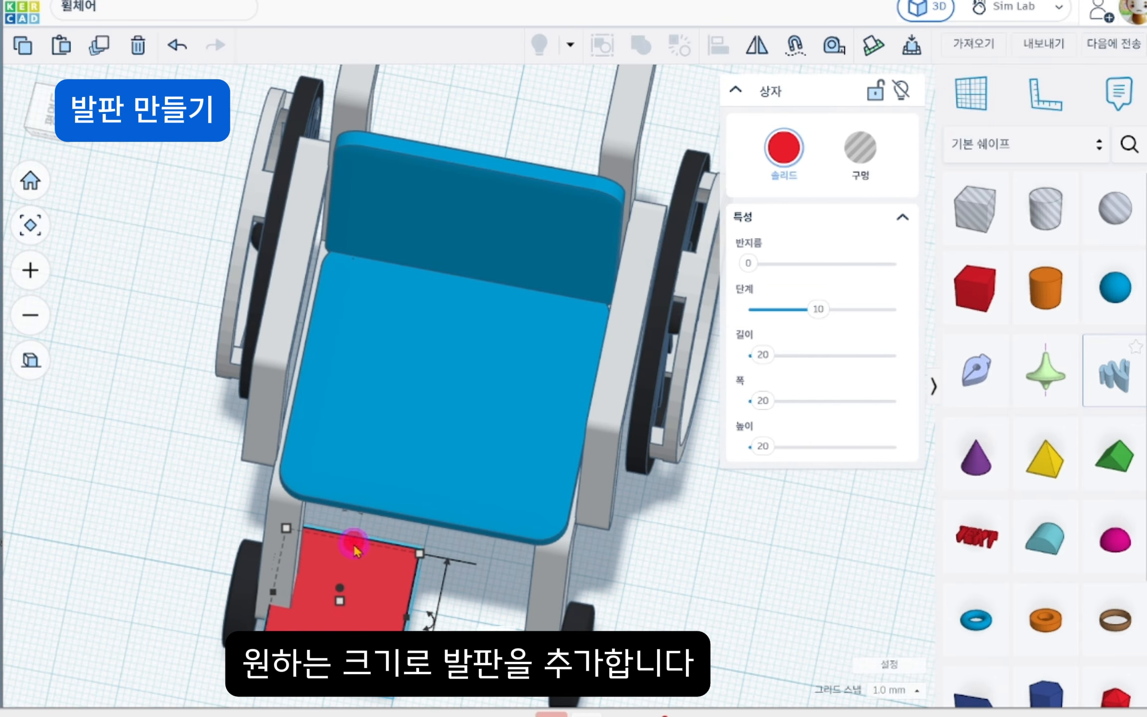
drag(354, 543, 356, 616)
drag(405, 619, 366, 610)
right_drag(373, 605, 453, 547)
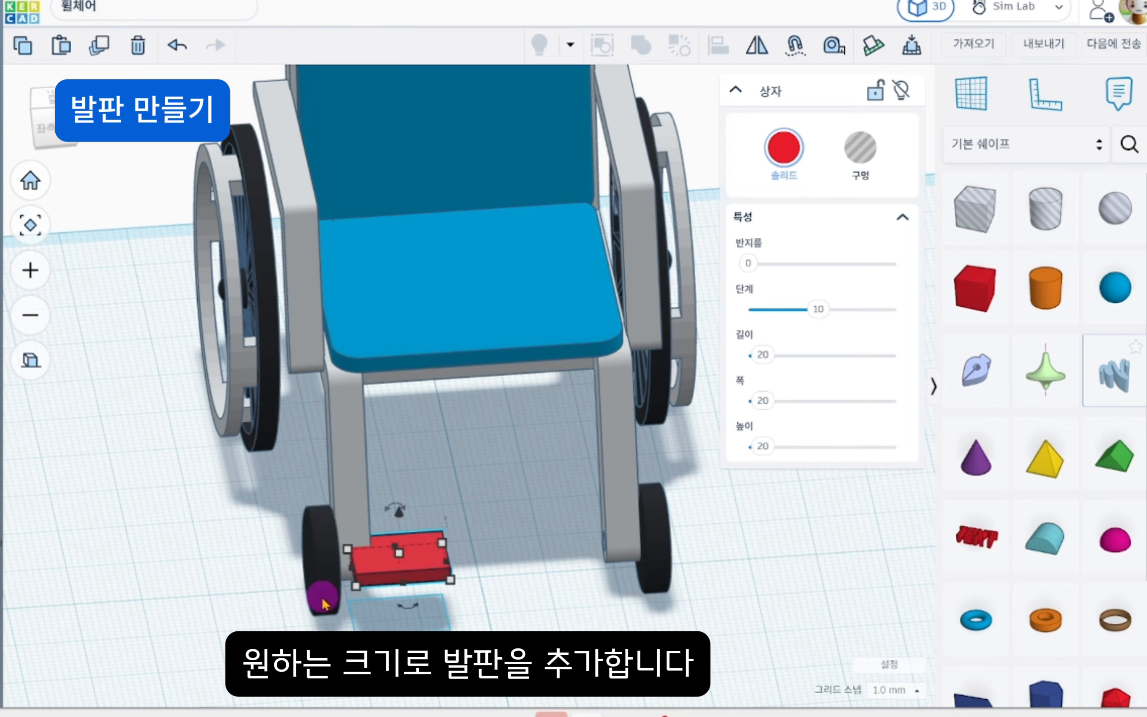
Hide the small front wheels and tilt the footrest's front edge upward, about 10 mm above the workplane and clear of the axle hole.
right_drag(324, 603, 672, 416)
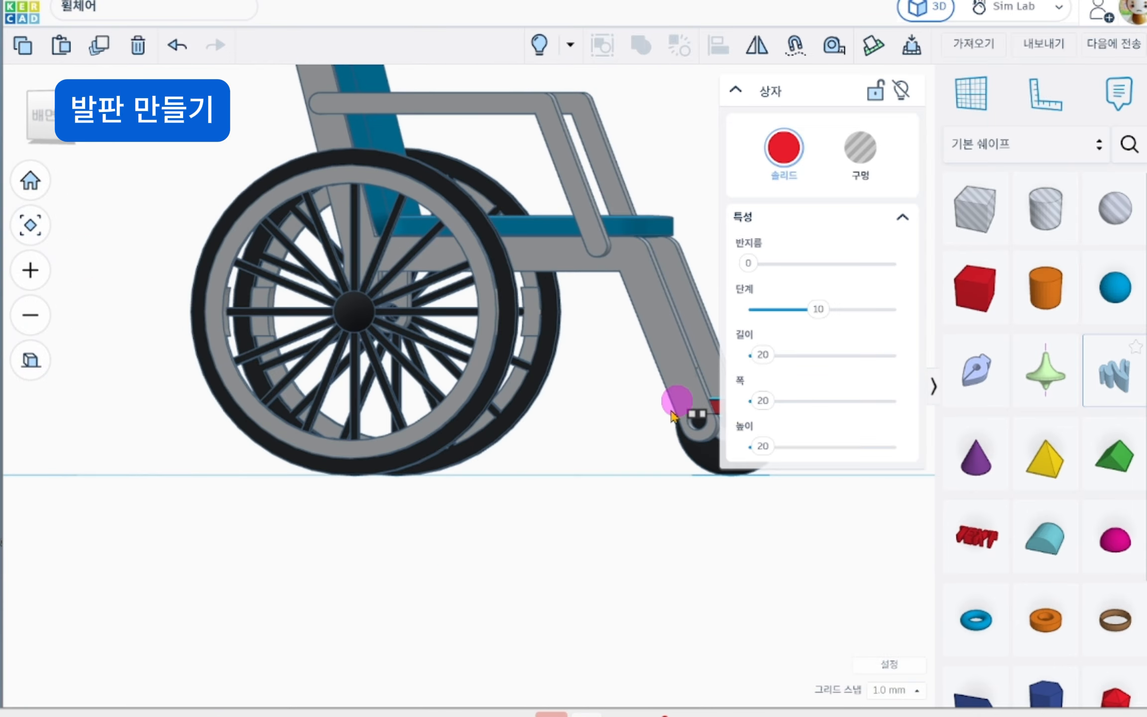
middle_drag(671, 413, 510, 425)
scroll(640, 441, up, 2)
right_drag(413, 327, 456, 329)
scroll(648, 378, up, 2)
middle_drag(632, 431, 513, 430)
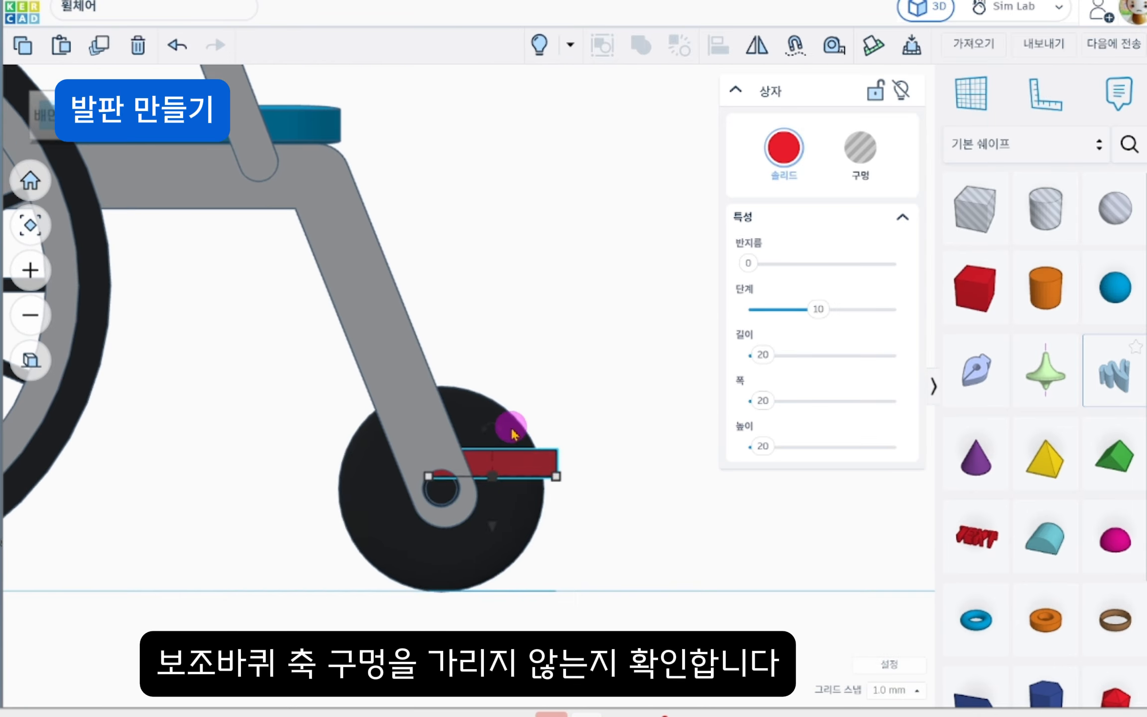
click(513, 433)
key(ctrl+h)
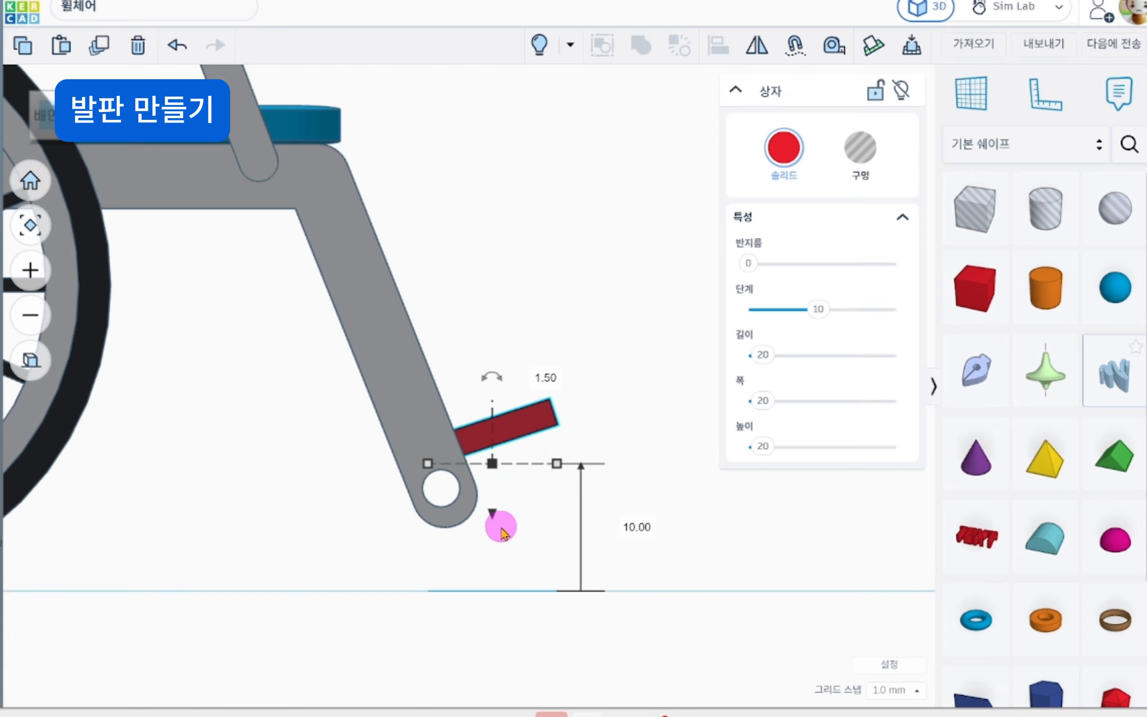
Duplicate the footrest across to the other front leg and group both footrests.
mouse_move(499, 525)
right_down()
mouse_move(428, 586)
mouse_move(393, 573)
right_up()
alt+shift+drag(274, 432, 614, 412)
shift+click(264, 461)
click(643, 47)
Color the grouped footrests light gray.
click(783, 147)
click(927, 311)
click(740, 551)
scroll(739, 552, down, 2)
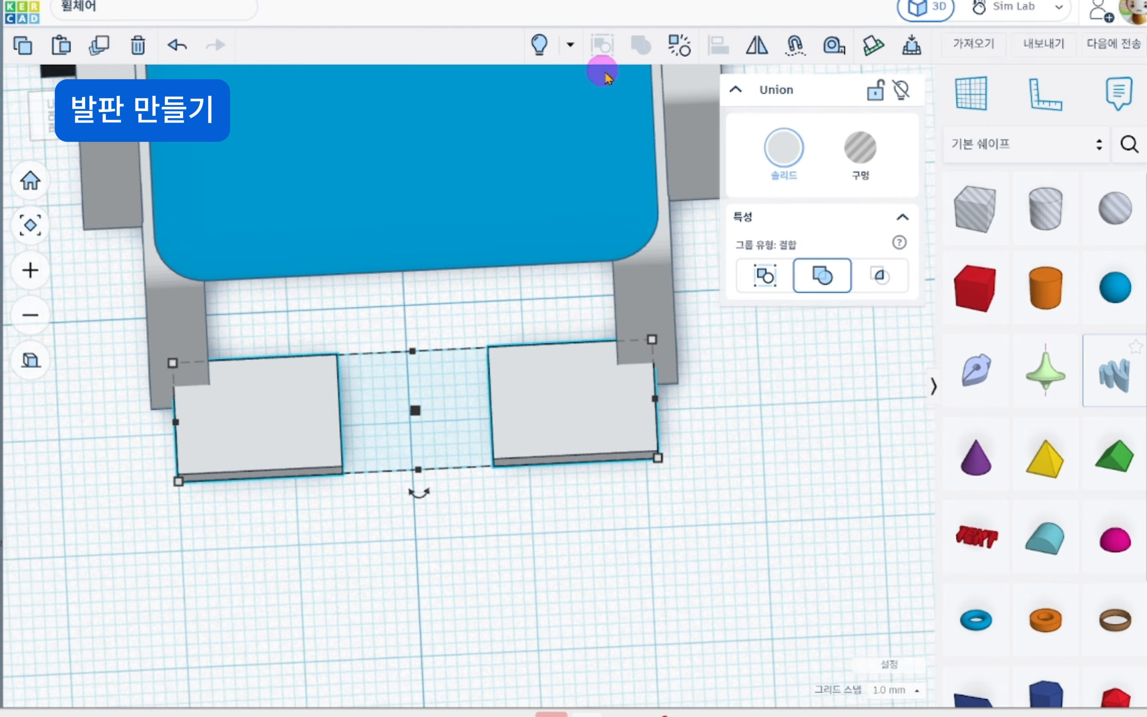
Show all hidden parts again and center-align the footrests with the frame and the seat.
click(540, 45)
scroll(707, 561, down, 3)
click(527, 450)
click(425, 195)
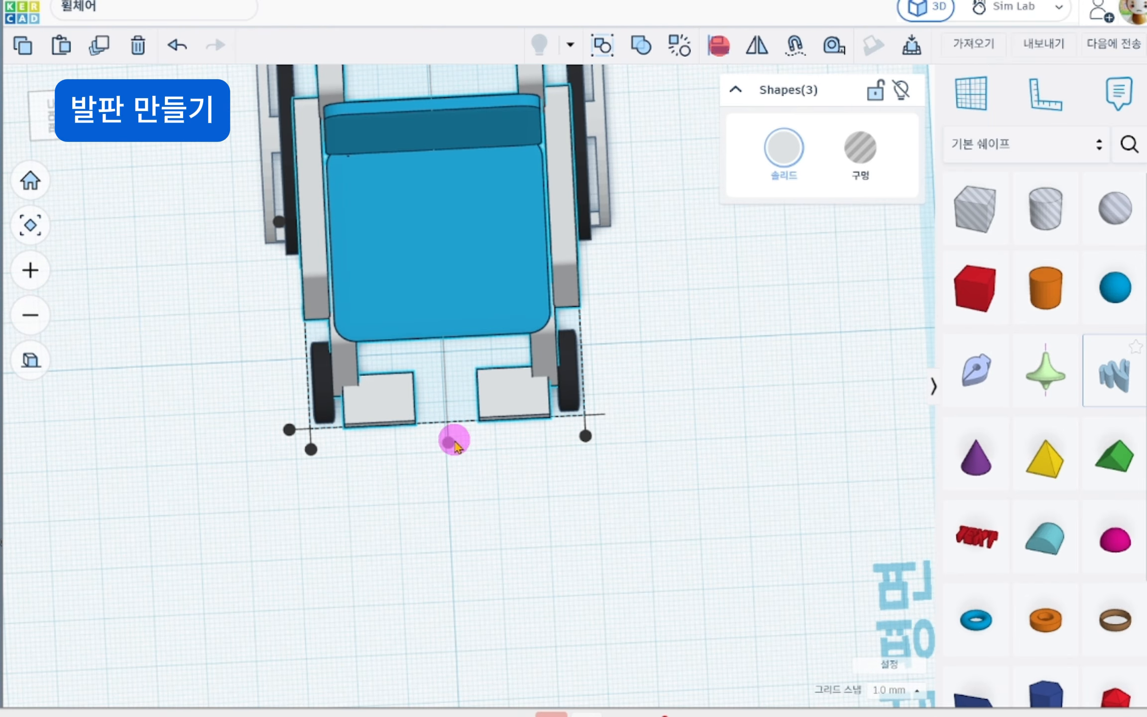
click(635, 538)
right_drag(635, 537, 566, 376)
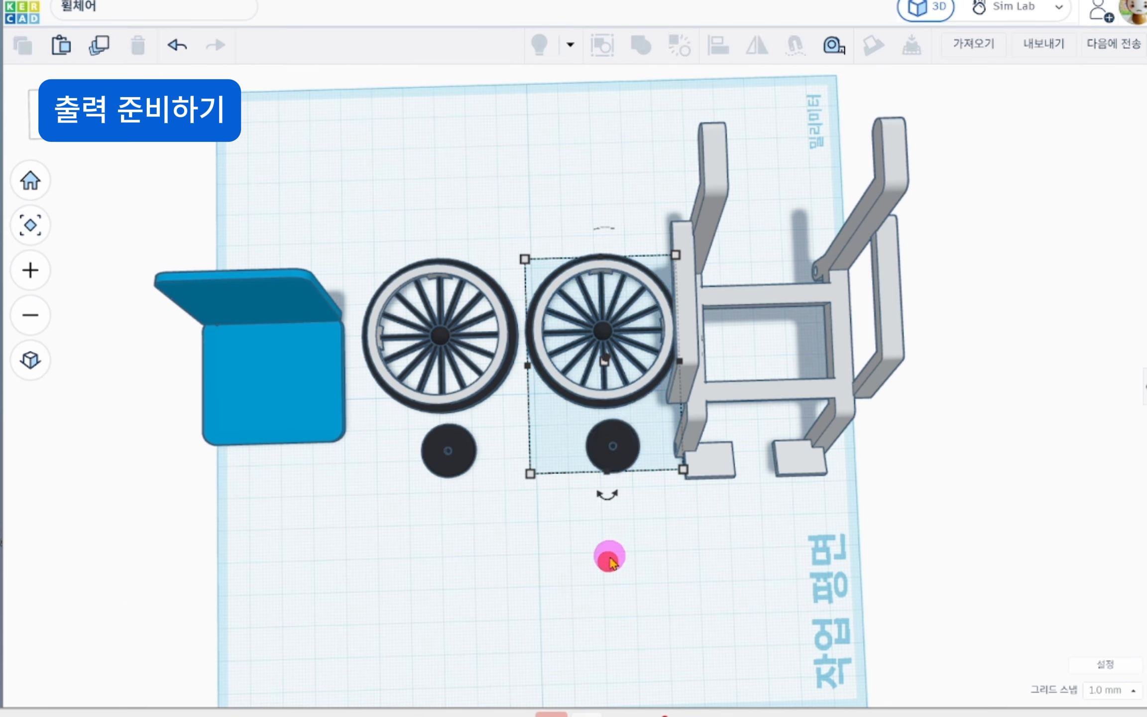
Gather the two small wheels below the large ones, select all four flat-laid wheels and export the selection for 3D printing.
click(561, 438)
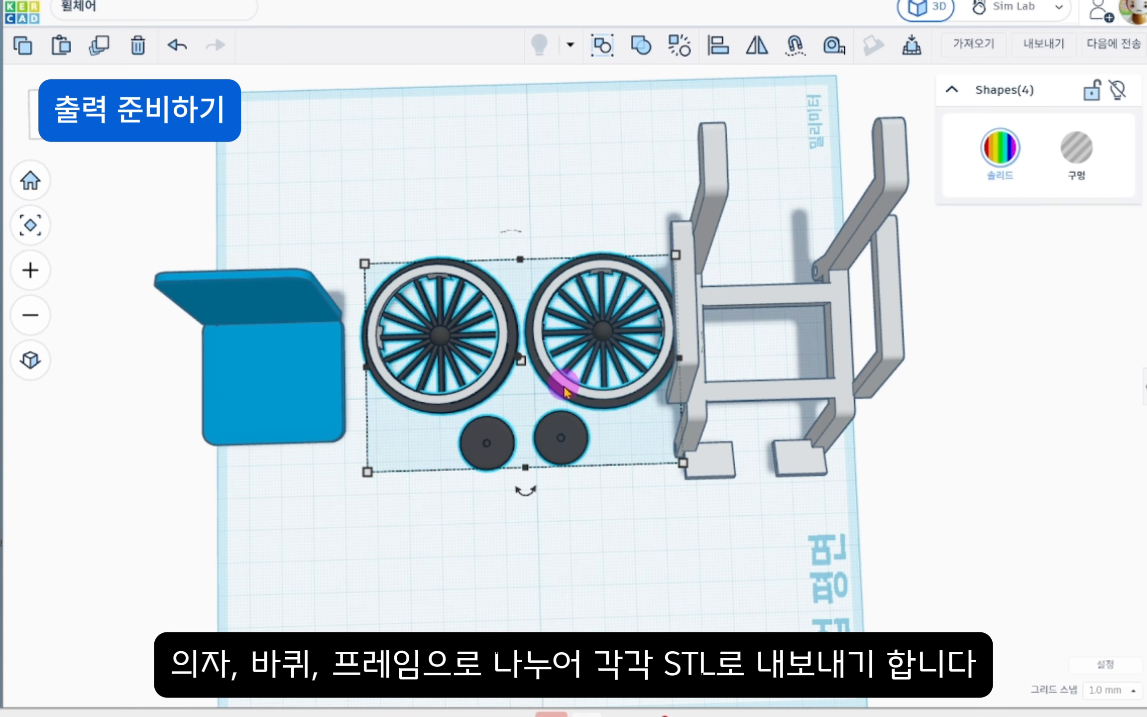
click(1044, 45)
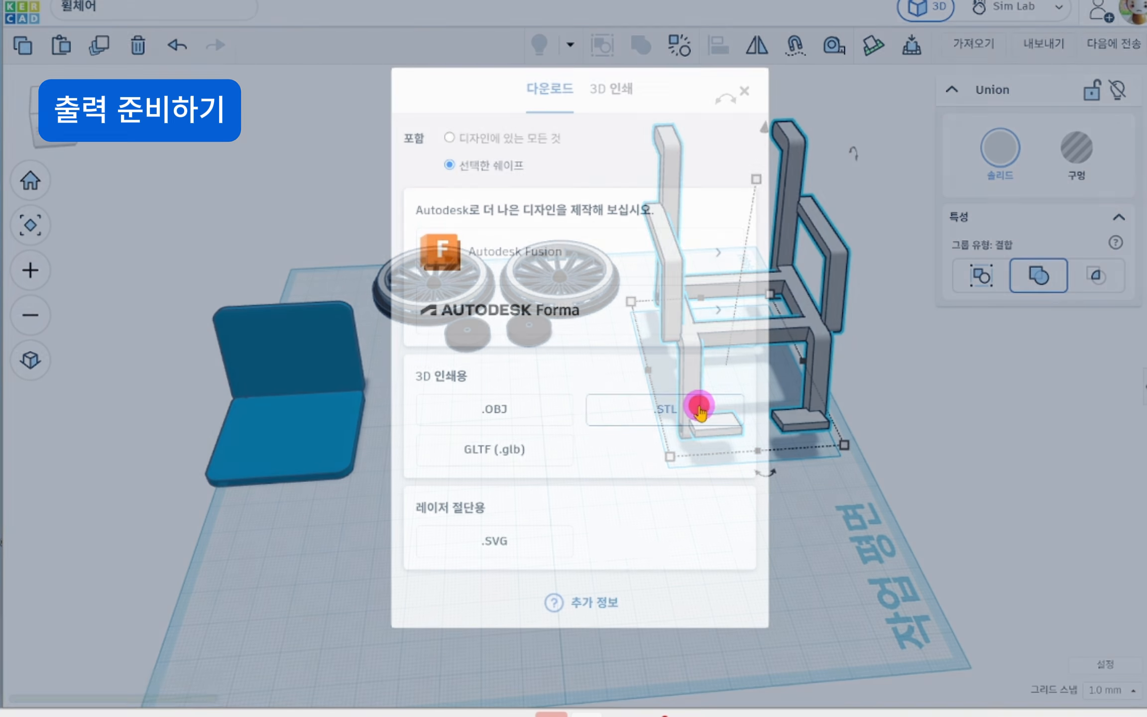
Export the frame and the seat with its backrest as separate STL files.
drag(556, 367, 442, 234)
click(1050, 42)
click(664, 409)
click(327, 386)
click(1044, 45)
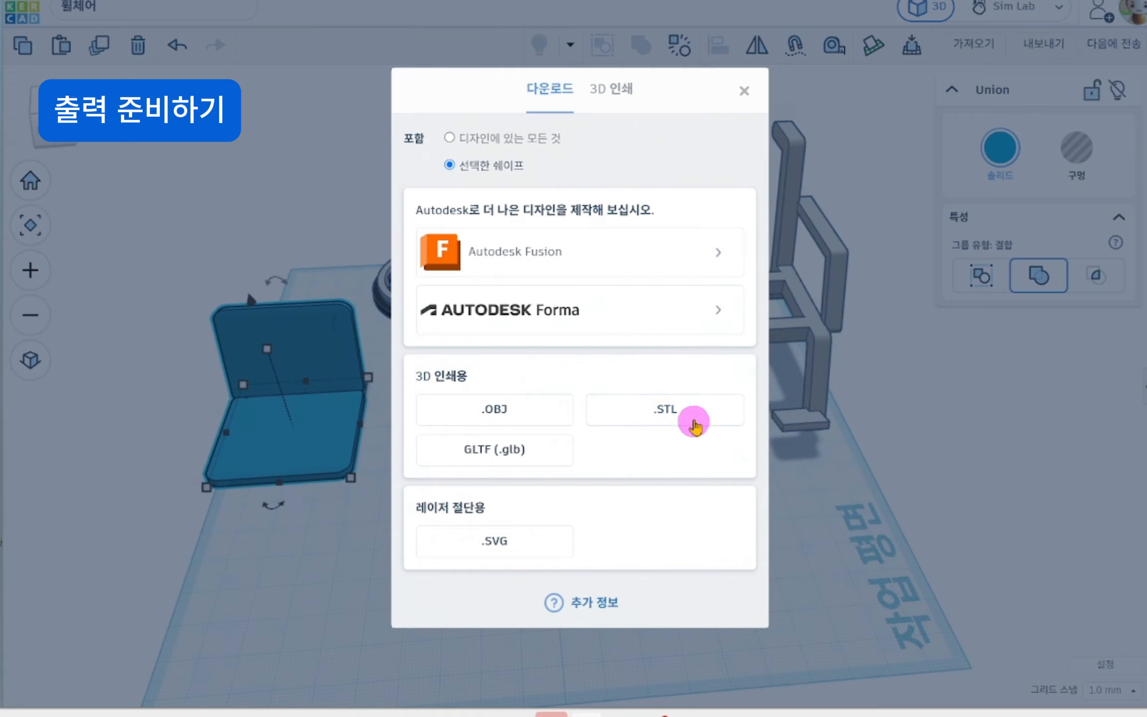
click(691, 415)
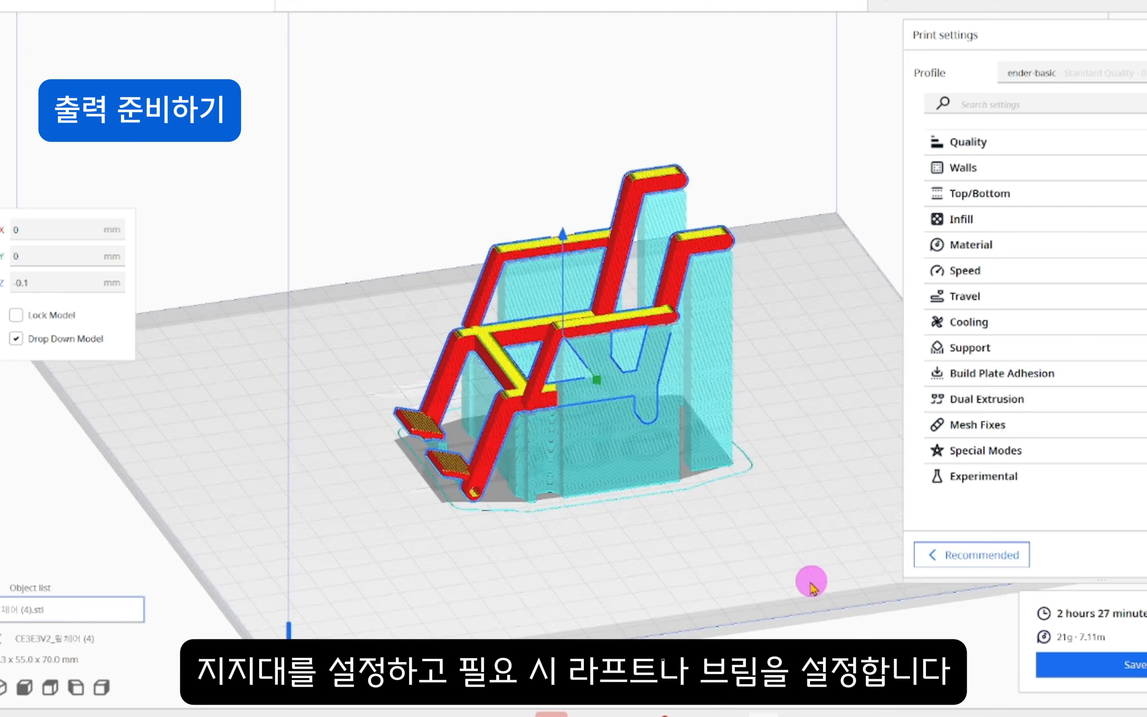
Switch to Cura and examine the sliced frame and wheels together with their generated supports.
right_drag(809, 581, 692, 581)
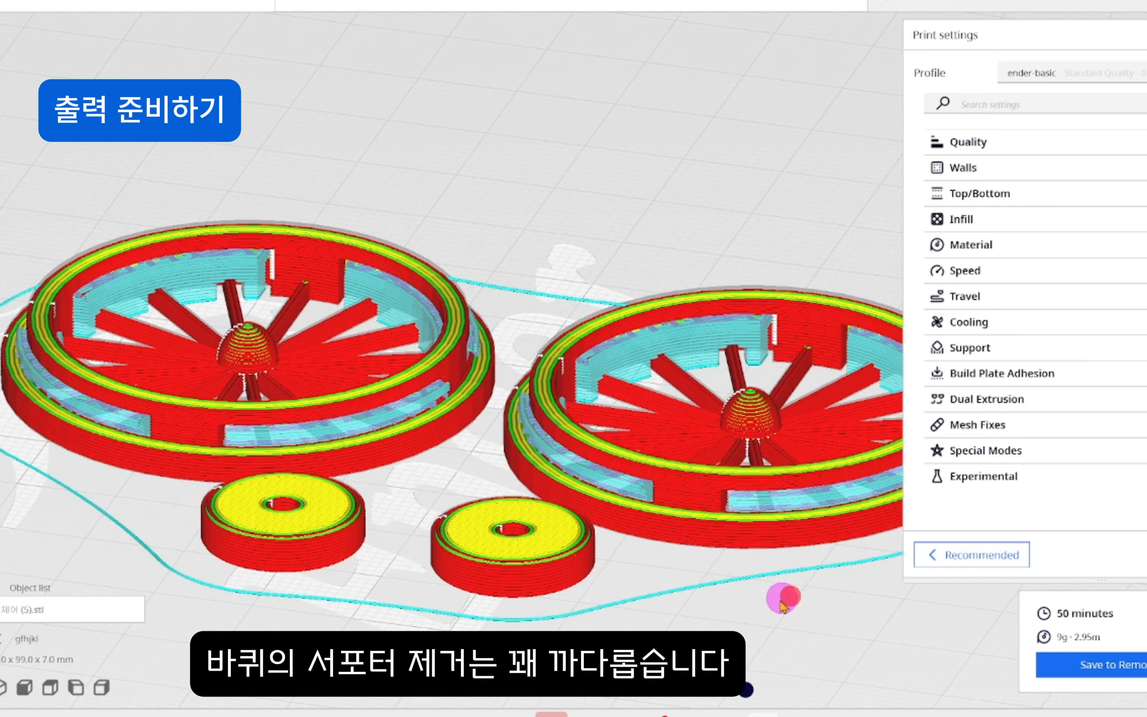
scroll(784, 596, down, 3)
scroll(784, 585, up, 3)
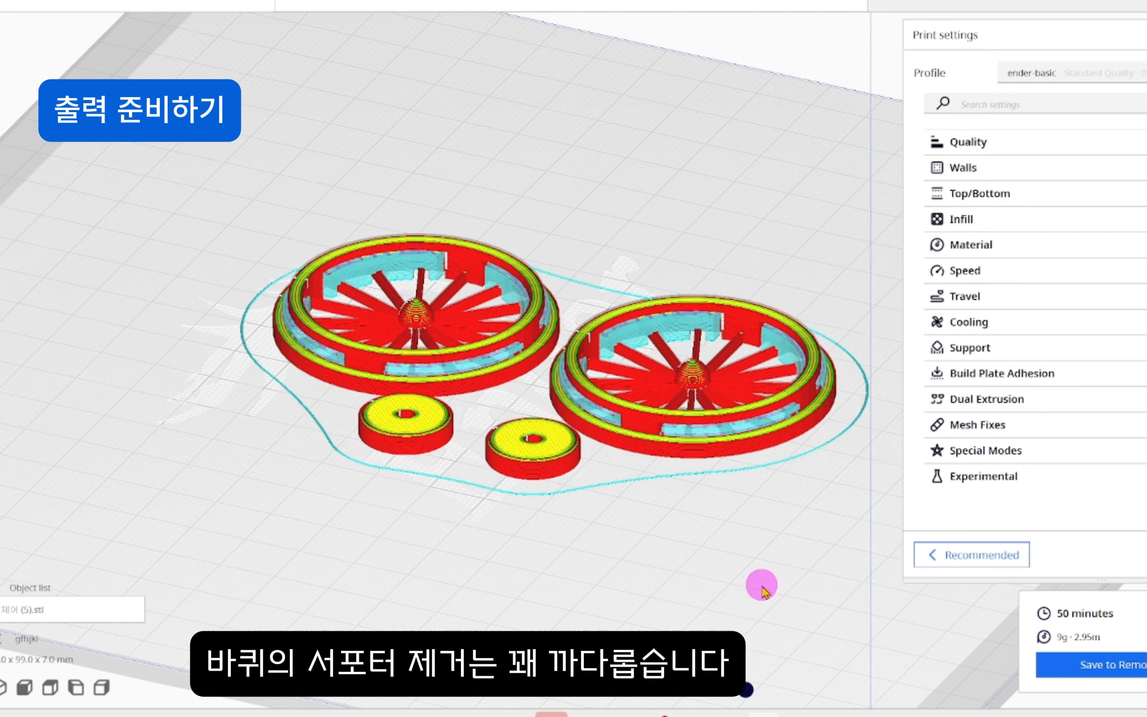